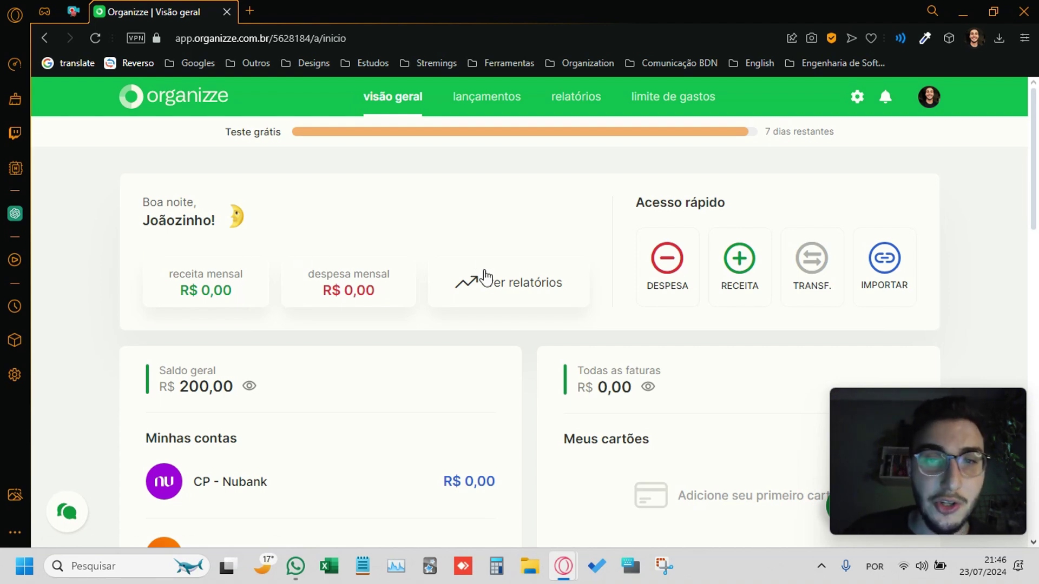
Step: Examine the overview page's monthly income and expense figures, overall balance and the balances of the listed accounts
scroll(461, 262, "down", 3)
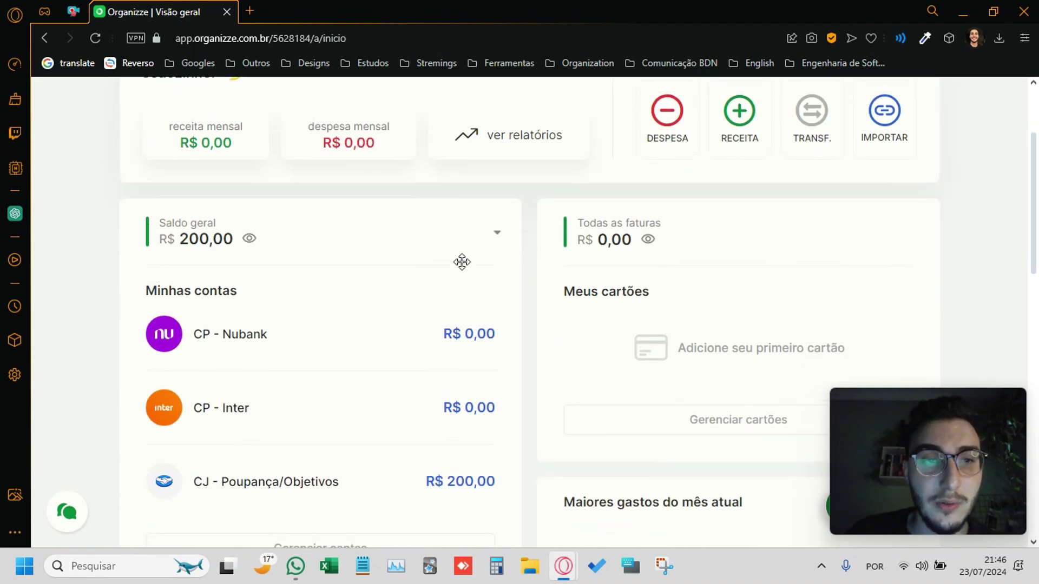
scroll(359, 228, "up", 3)
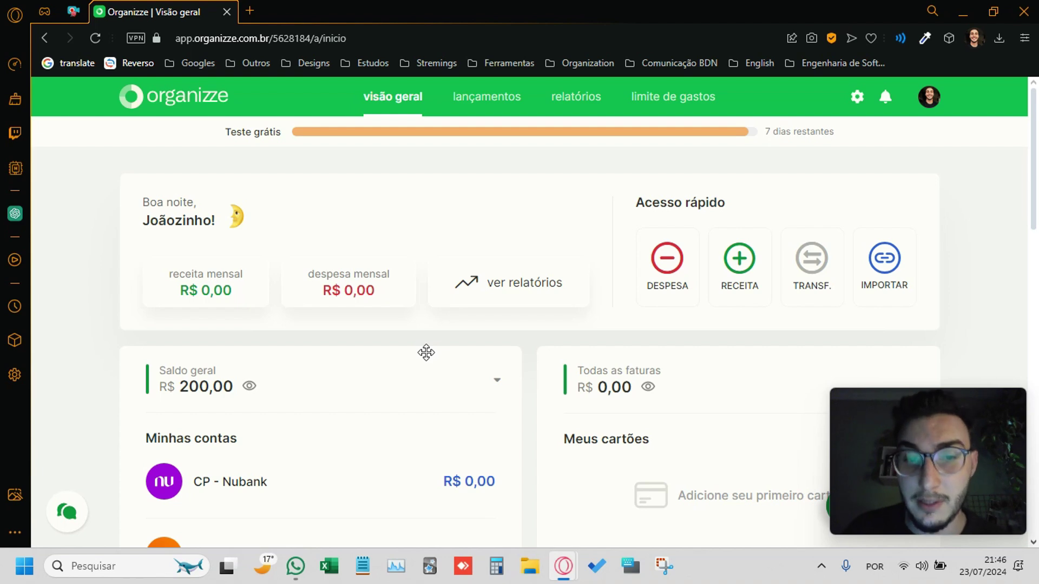
scroll(424, 368, "down", 2)
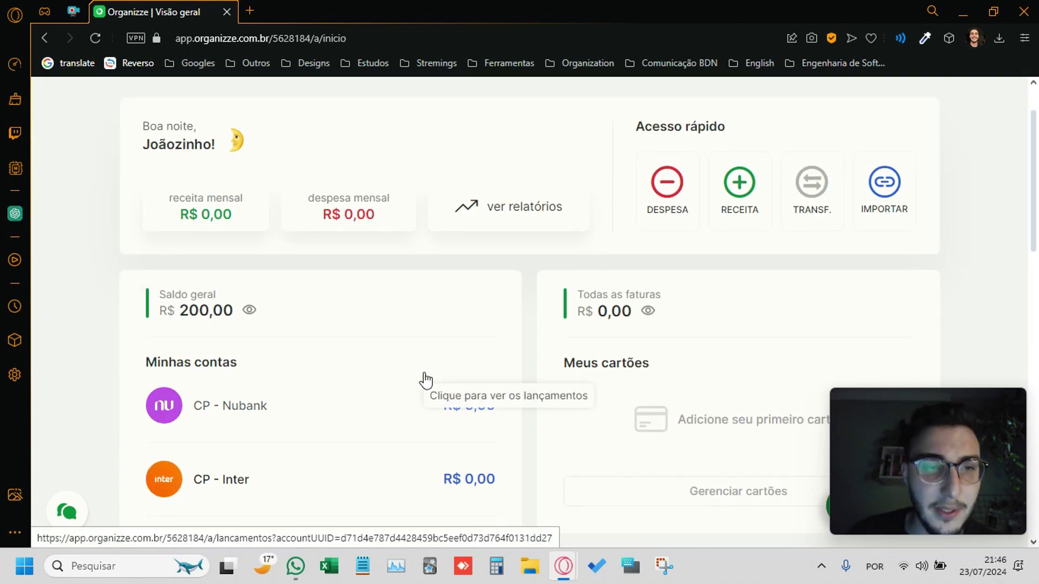
scroll(414, 381, "down", 2)
scroll(134, 285, "up", 4)
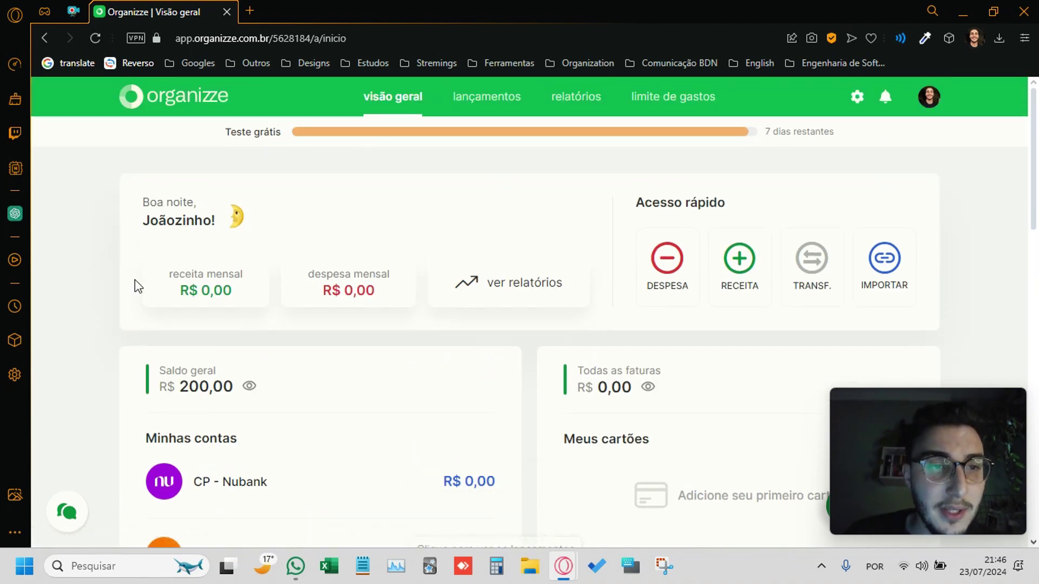
scroll(255, 334, "down", 2)
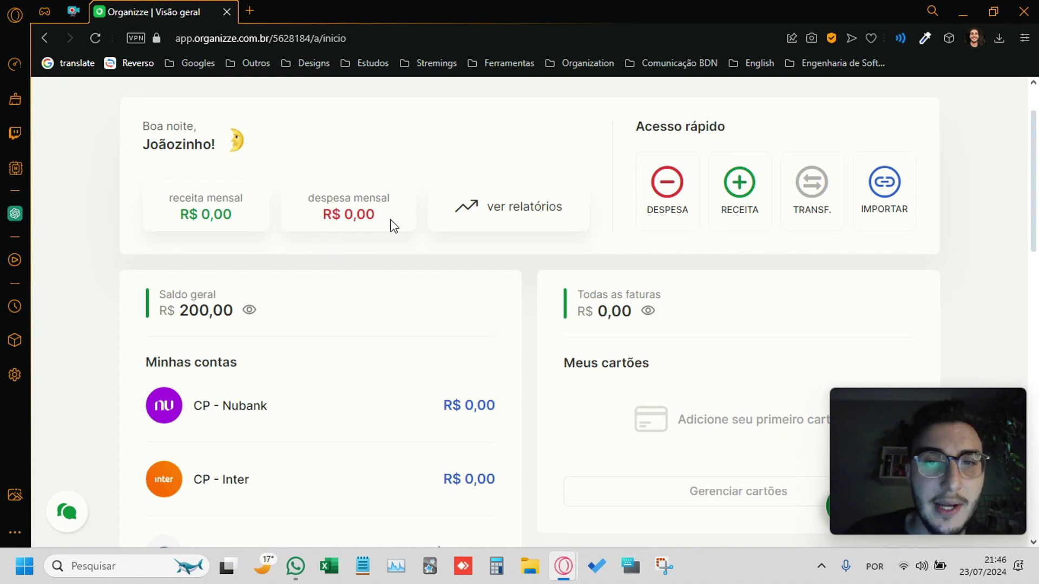
scroll(393, 226, "up", 2)
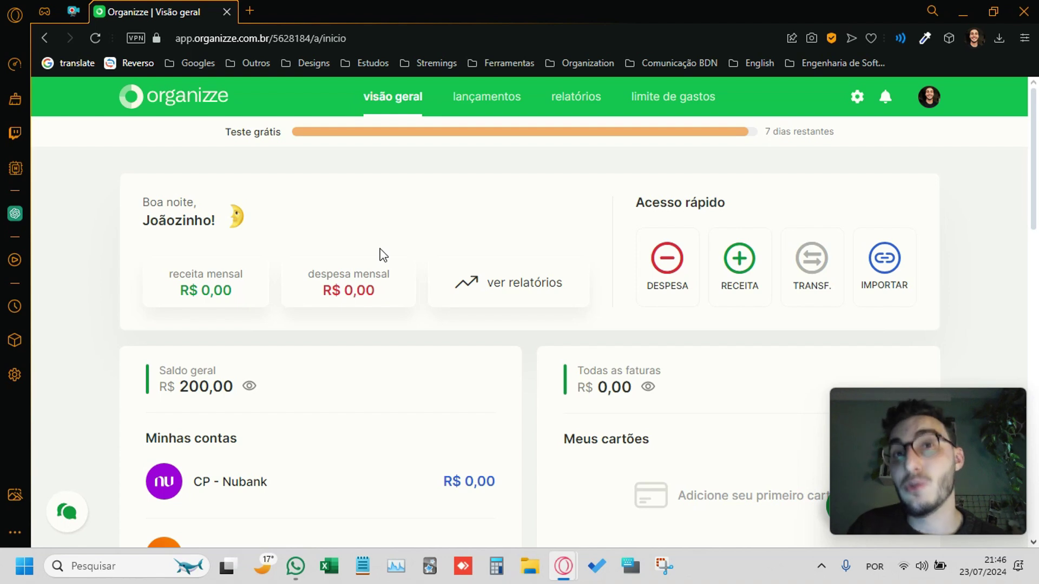
scroll(383, 256, "down", 4)
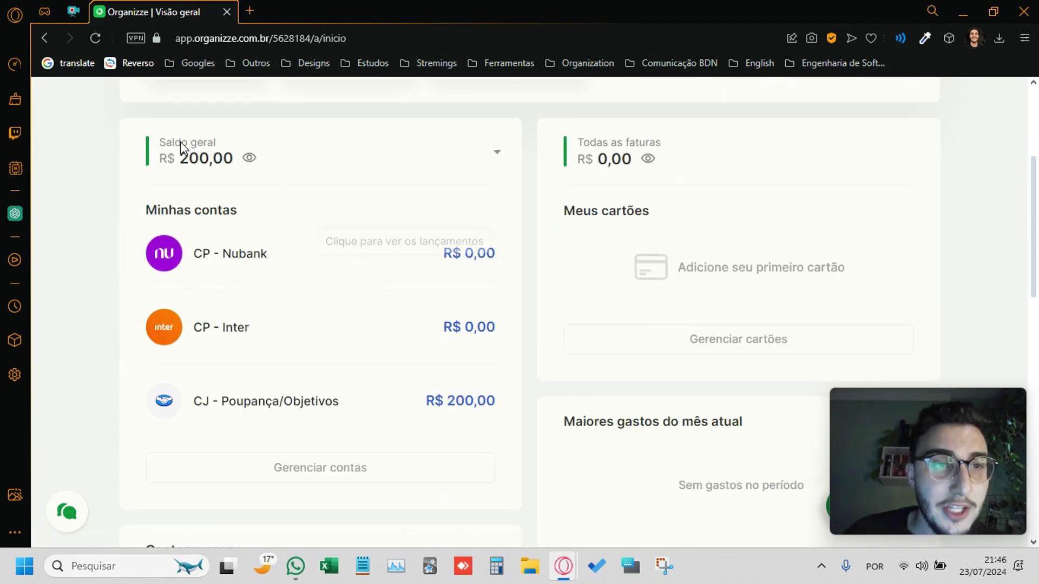
scroll(352, 281, "up", 4)
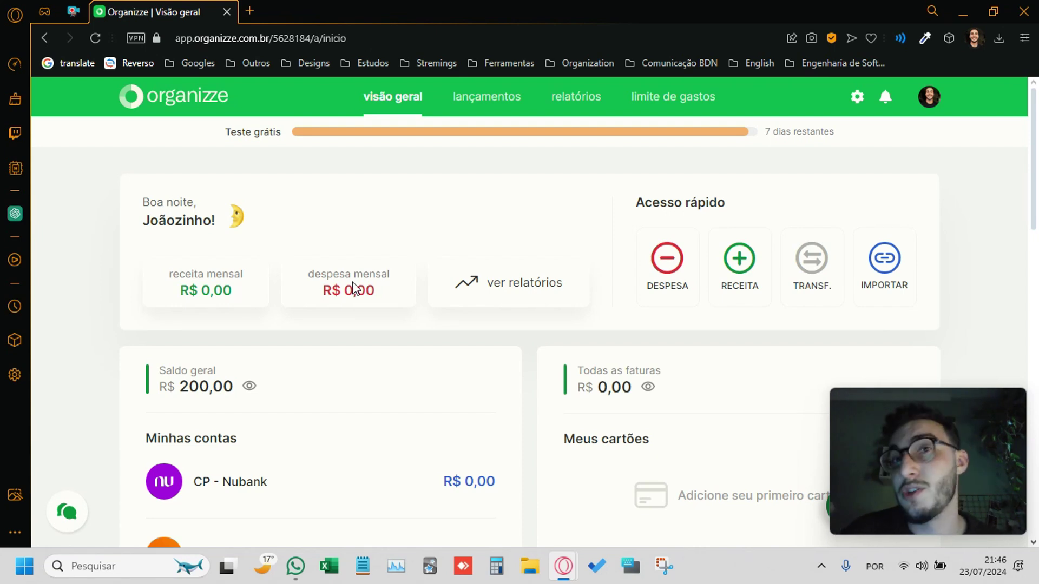
scroll(325, 295, "down", 4)
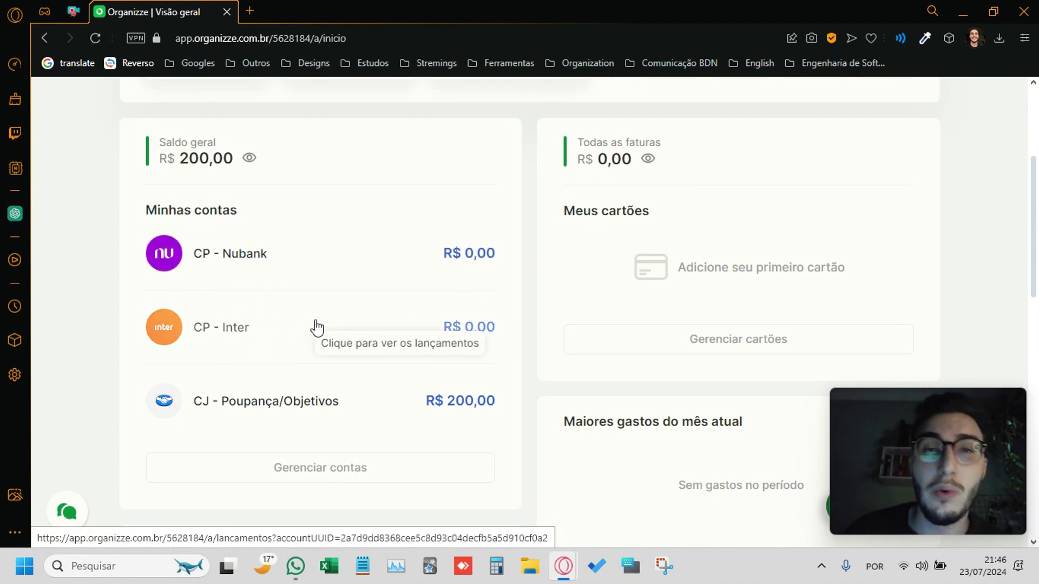
scroll(318, 327, "down", 1)
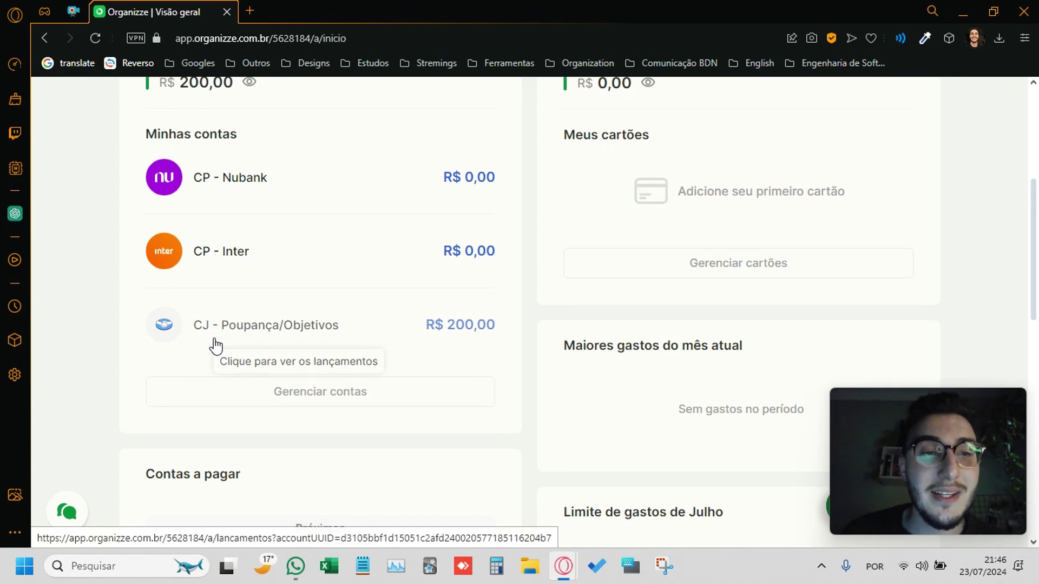
scroll(216, 341, "up", 1)
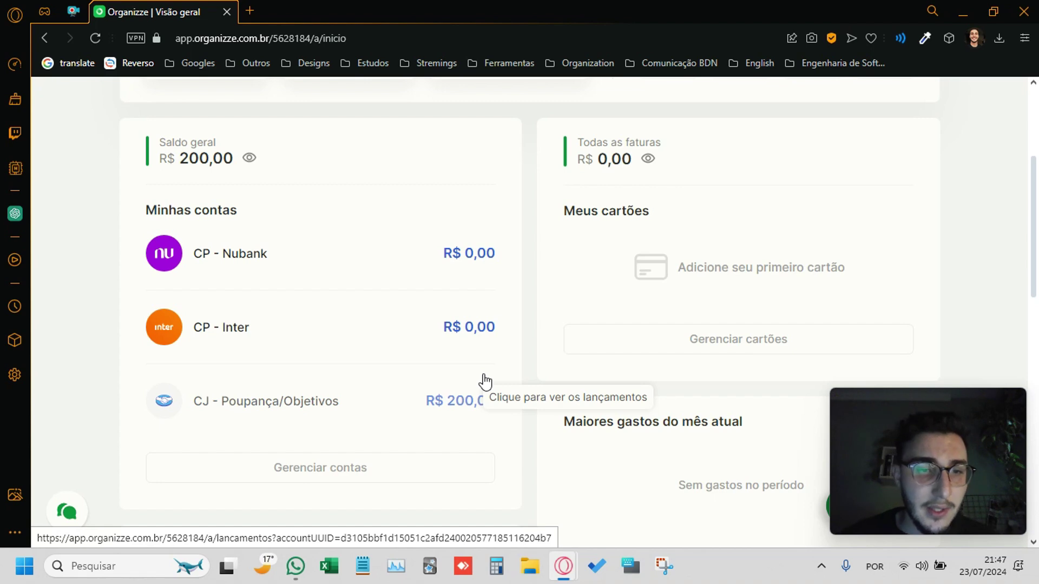
Step: Look through the upcoming entries under Contas a pagar and Contas a receber on the overview page
scroll(484, 382, "down", 3)
scroll(483, 381, "up", 1)
scroll(490, 395, "down", 5)
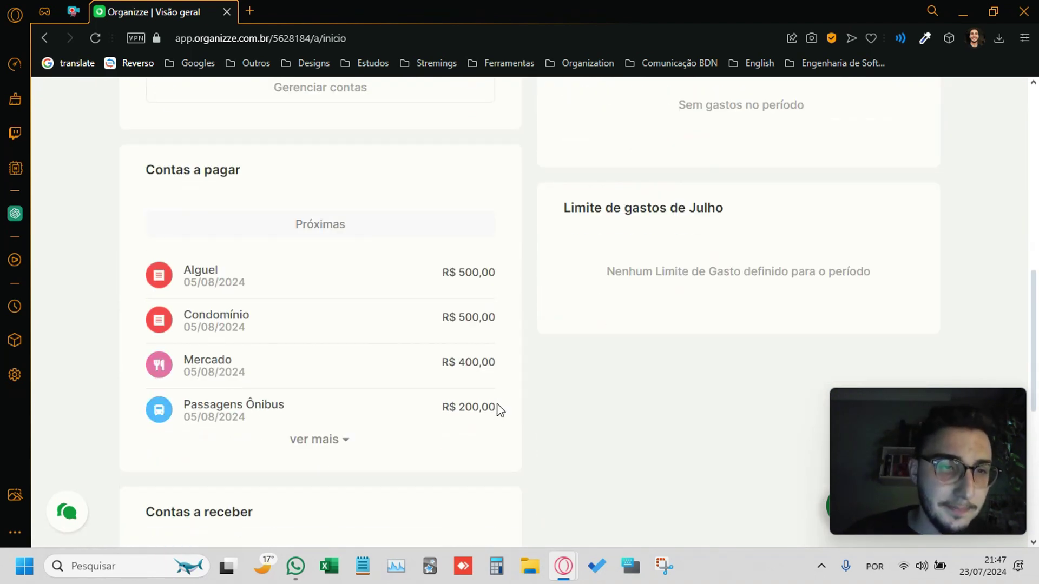
scroll(209, 160, "down", 2)
scroll(163, 173, "up", 2)
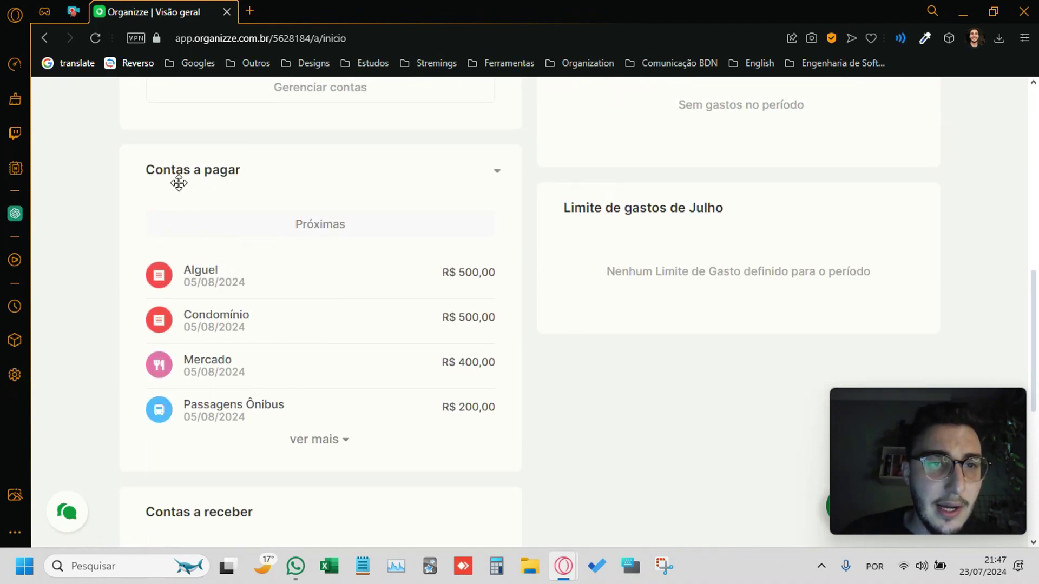
scroll(230, 217, "down", 5)
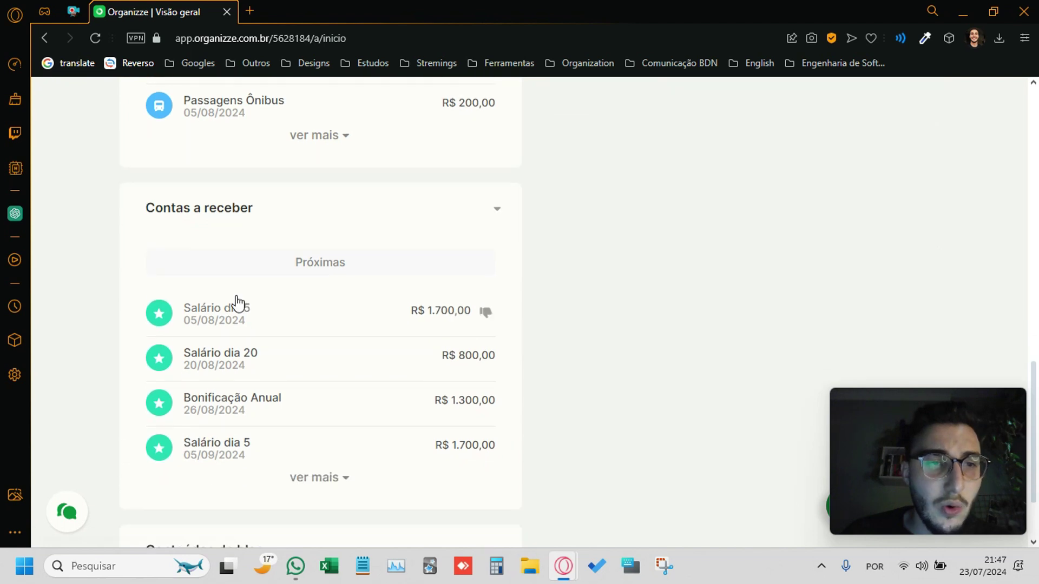
scroll(290, 318, "up", 8)
scroll(291, 321, "down", 1)
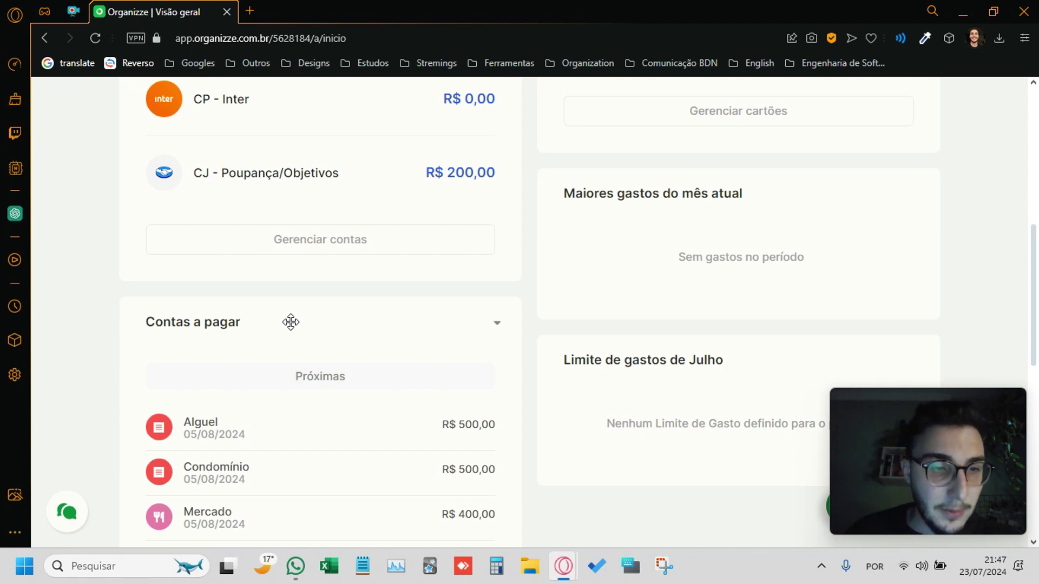
Step: Expand the Contas a pagar list twice to show the upcoming bills through Presente mãe on 27/08/2024
scroll(336, 362, "down", 3)
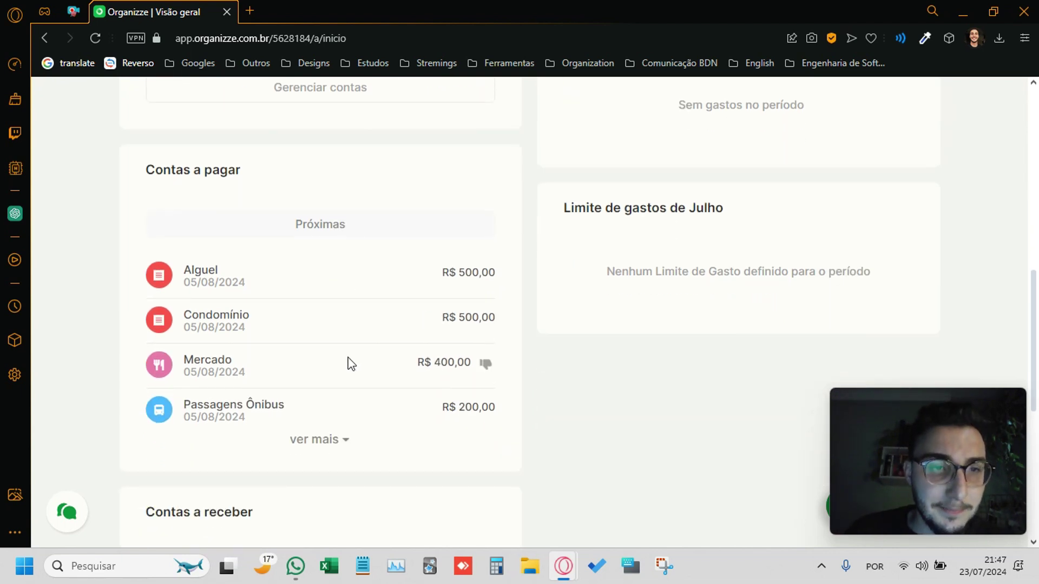
scroll(346, 364, "down", 2)
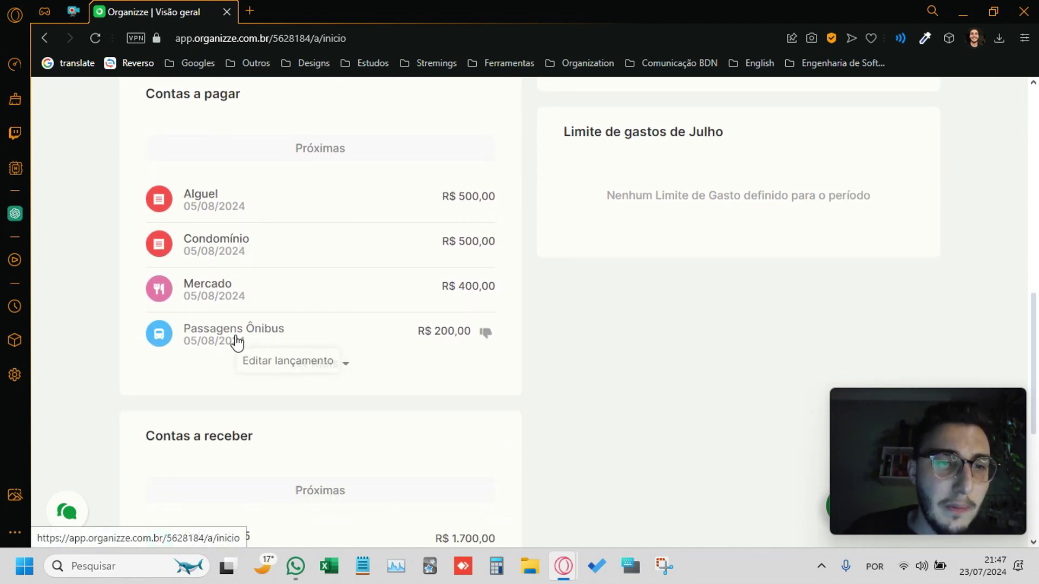
left_click(328, 368)
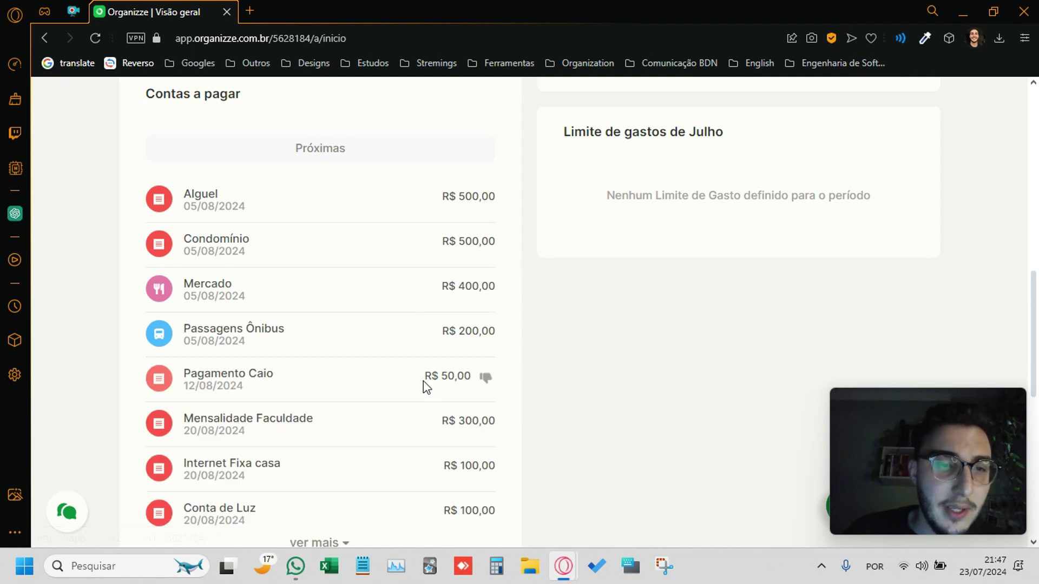
scroll(406, 395, "down", 4)
left_click(324, 315)
scroll(355, 401, "down", 1)
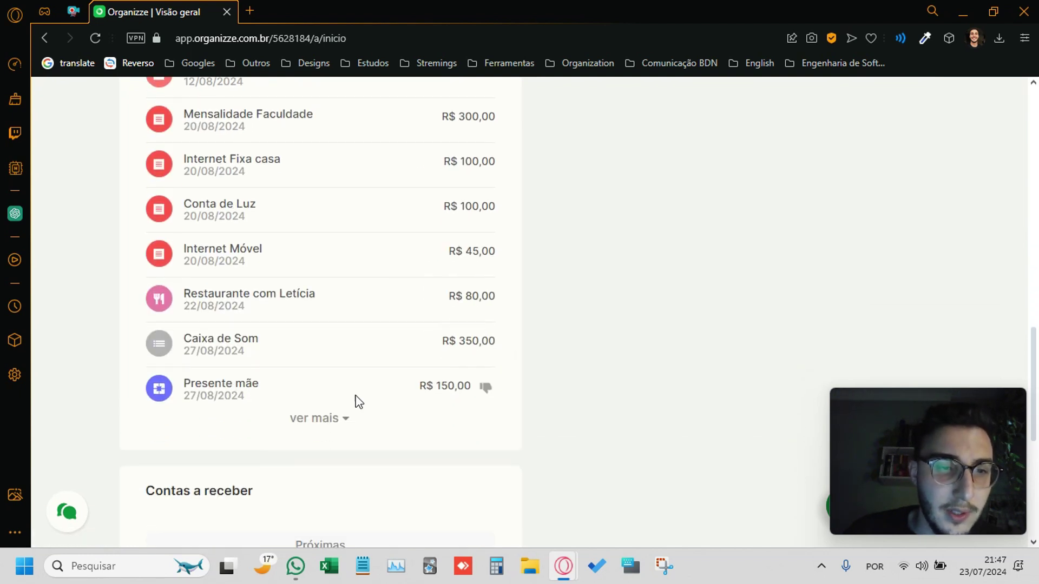
Step: Review the August bills under Contas a pagar from Alguel through Presente mãe, checking each due date and amount
scroll(418, 342, "up", 4)
scroll(418, 343, "up", 3)
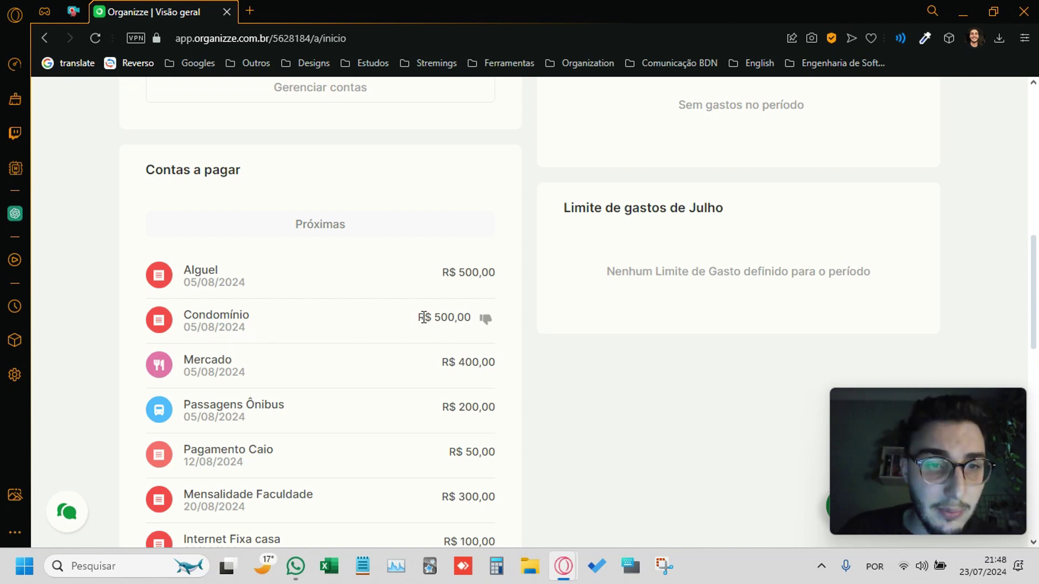
scroll(424, 317, "down", 1)
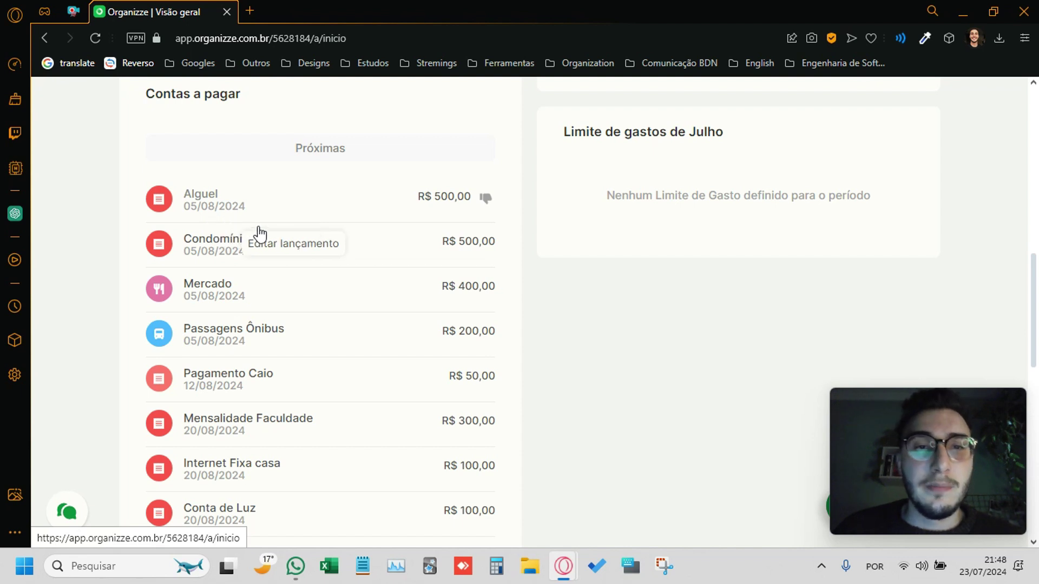
scroll(379, 227, "down", 1)
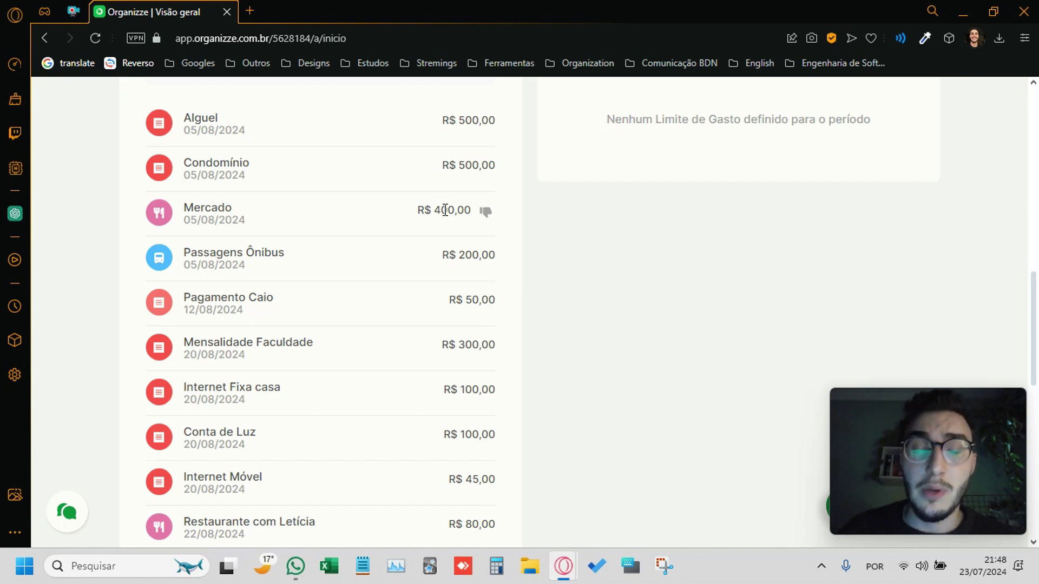
scroll(445, 210, "down", 1)
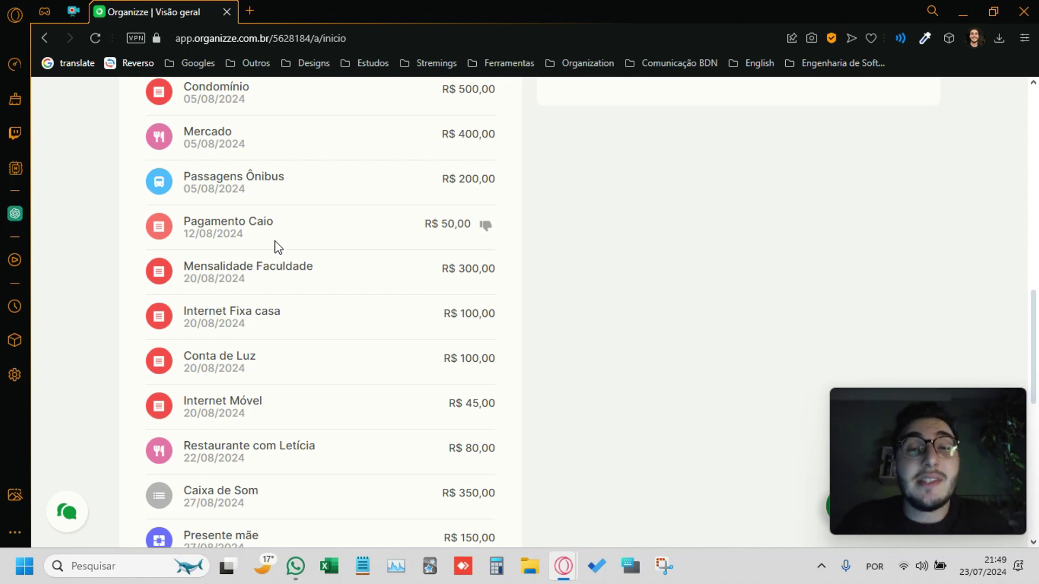
scroll(278, 247, "down", 1)
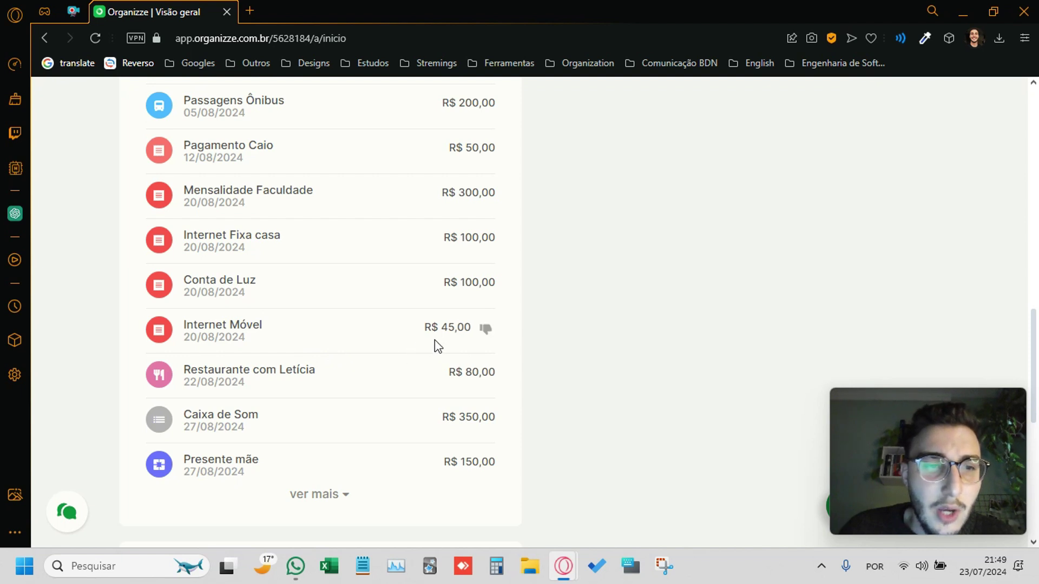
scroll(436, 342, "down", 1)
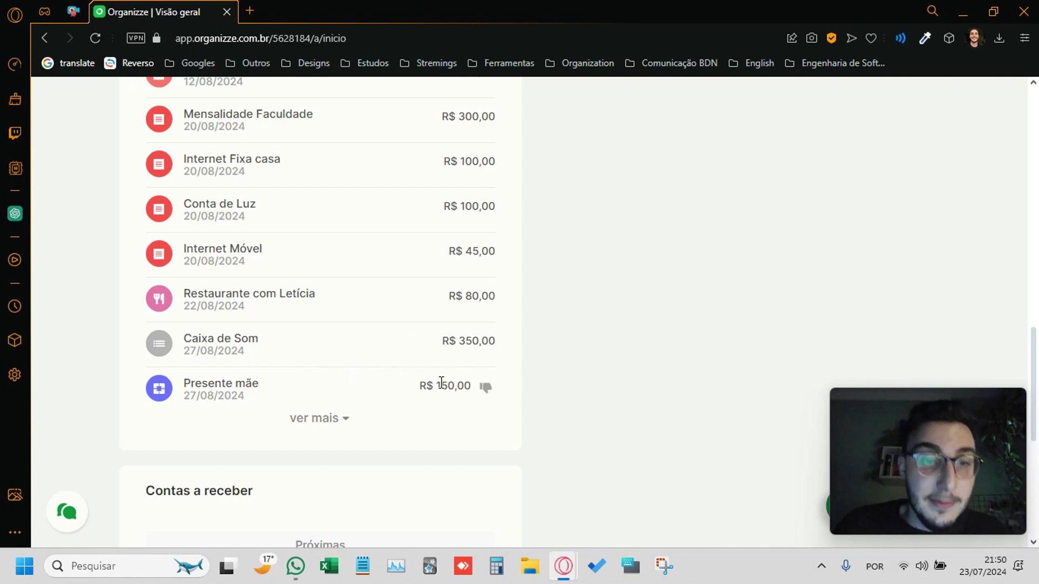
Step: Extend the Contas a pagar list into September and compare the repeated bills with the August entries
left_click(299, 424)
scroll(342, 388, "down", 4)
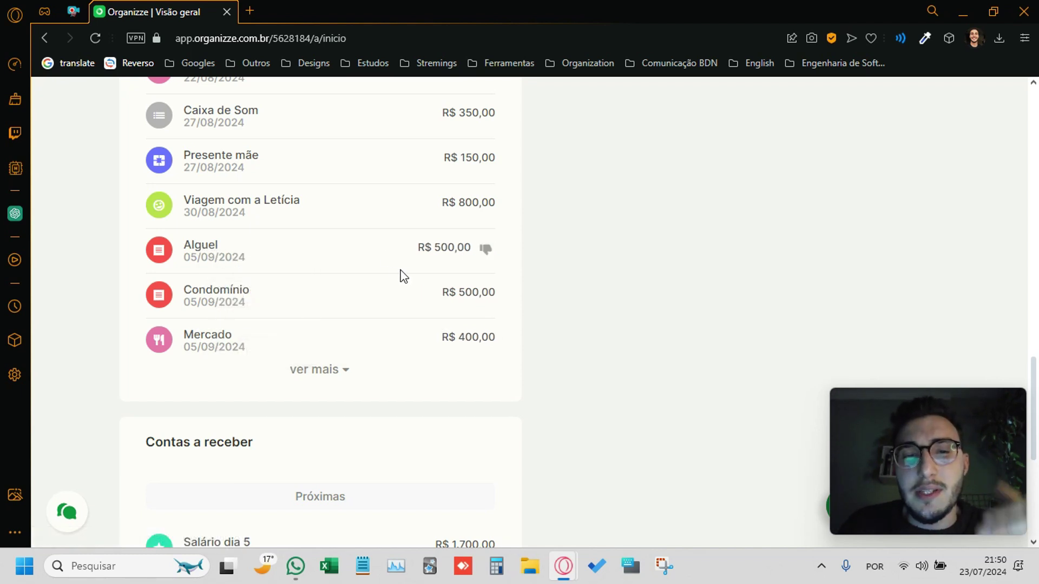
scroll(403, 276, "up", 1)
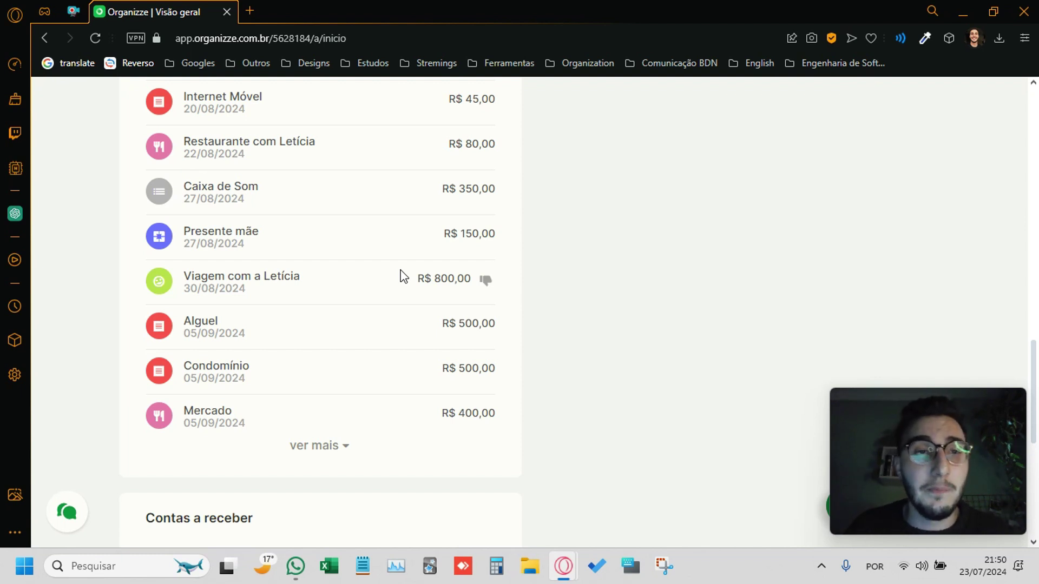
scroll(403, 276, "up", 8)
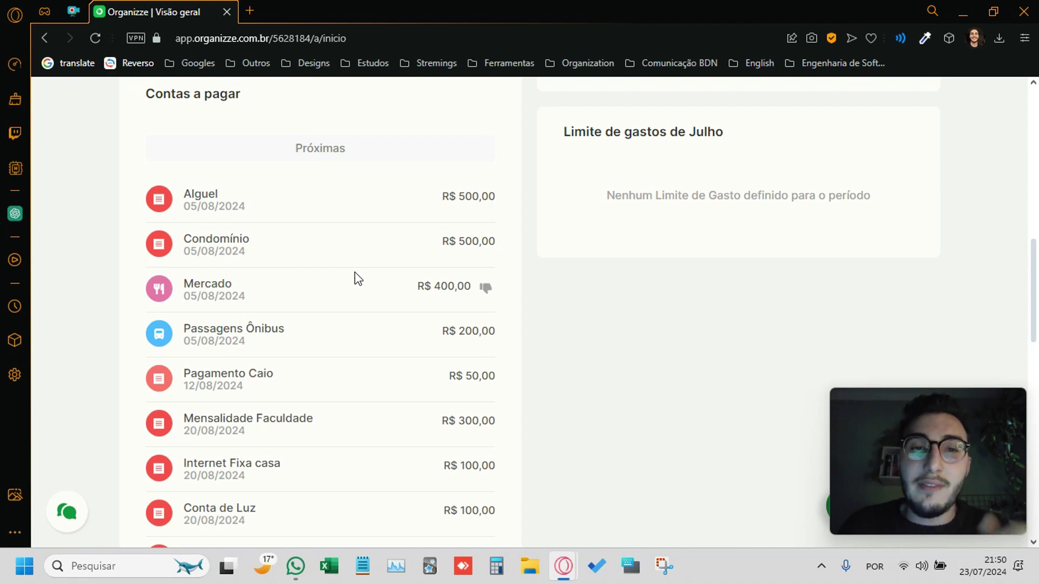
scroll(361, 286, "down", 7)
scroll(361, 286, "up", 8)
scroll(297, 266, "down", 3)
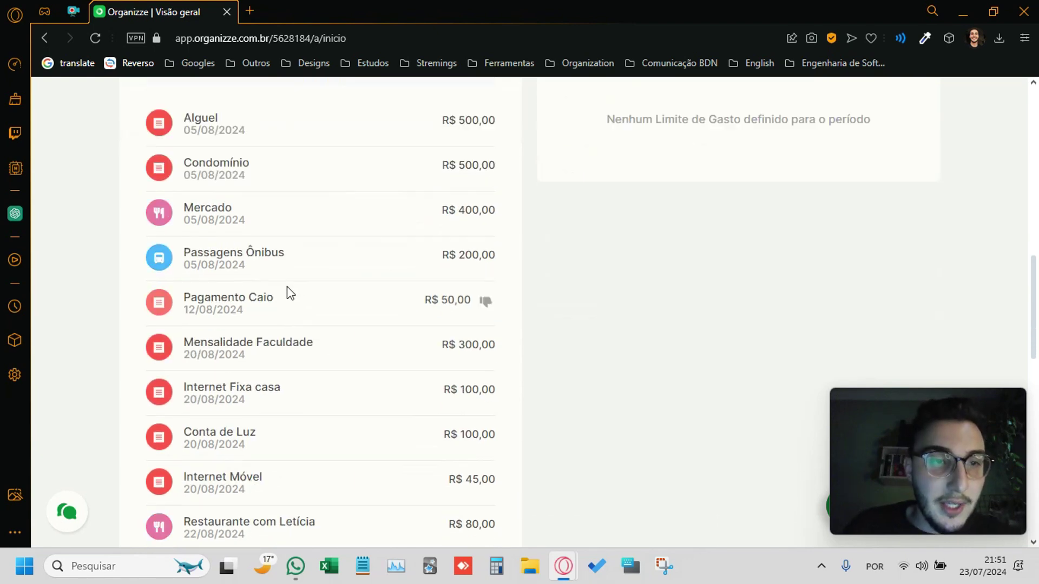
Step: Open the Alguel expense dated 05/08/2024 to inspect its details and repeat options, and close it without saving
left_click(219, 138)
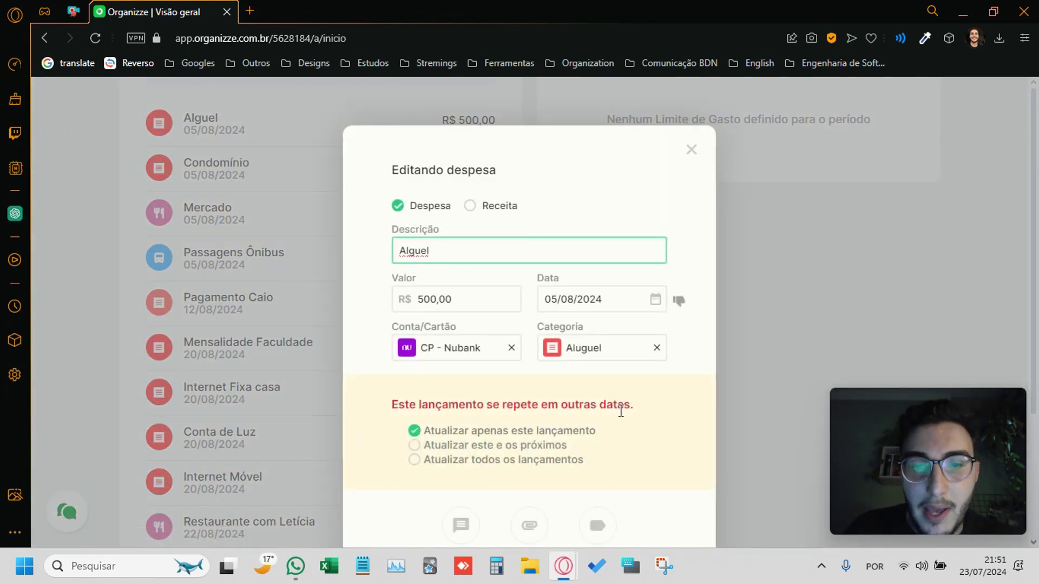
left_click(772, 335)
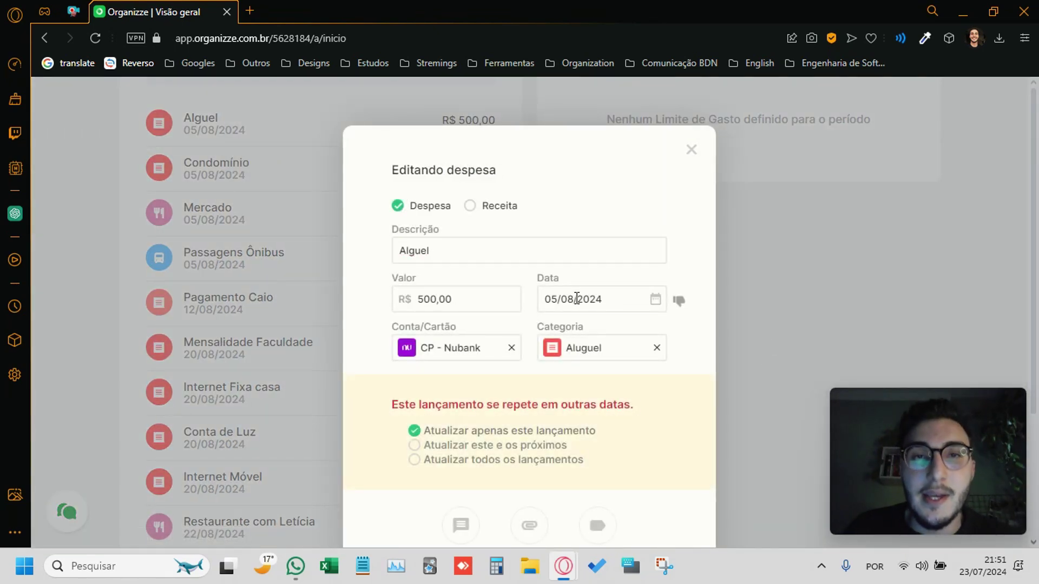
left_click(688, 153)
Step: Expand the Contas a receber list and review the upcoming salary and bonus entries through October 2024
scroll(564, 217, "down", 5)
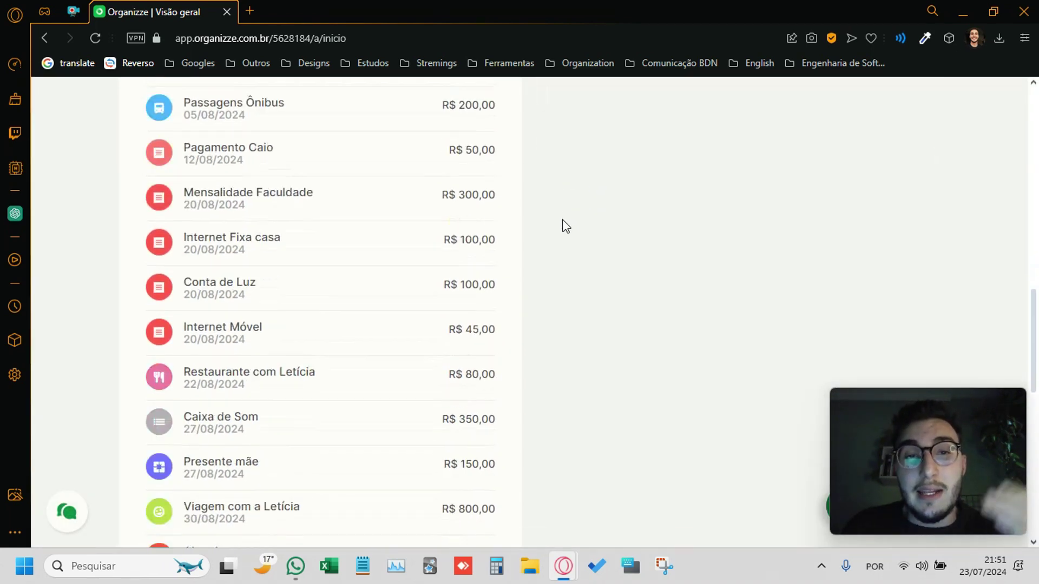
scroll(563, 219, "down", 2)
scroll(562, 220, "down", 5)
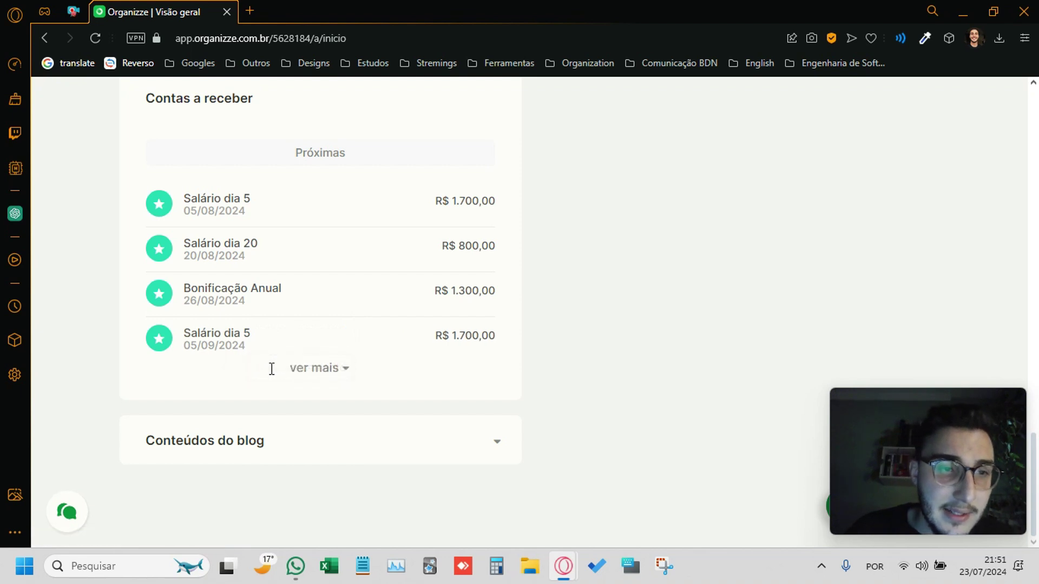
left_click(295, 369)
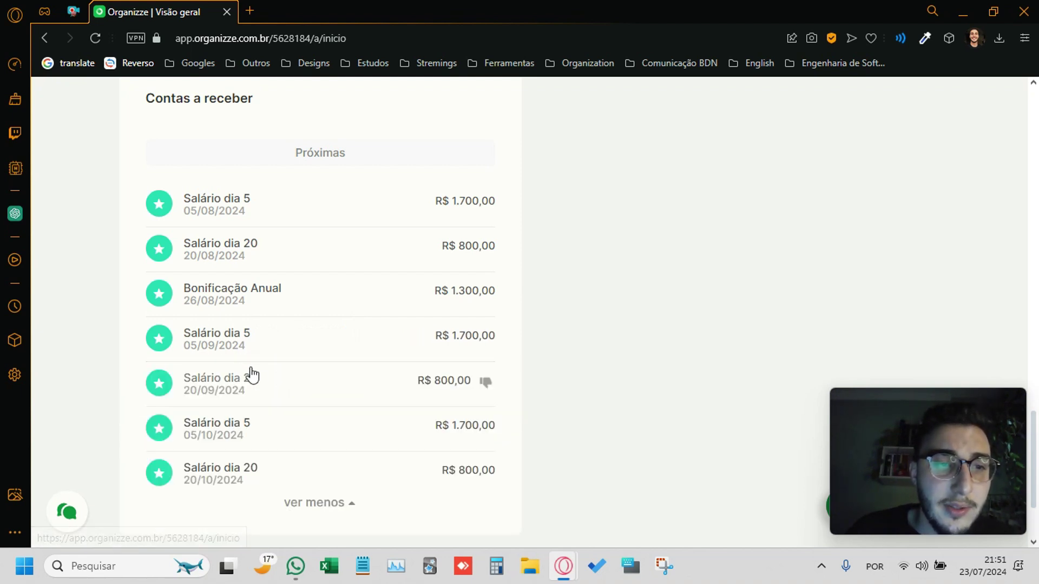
scroll(239, 354, "down", 1)
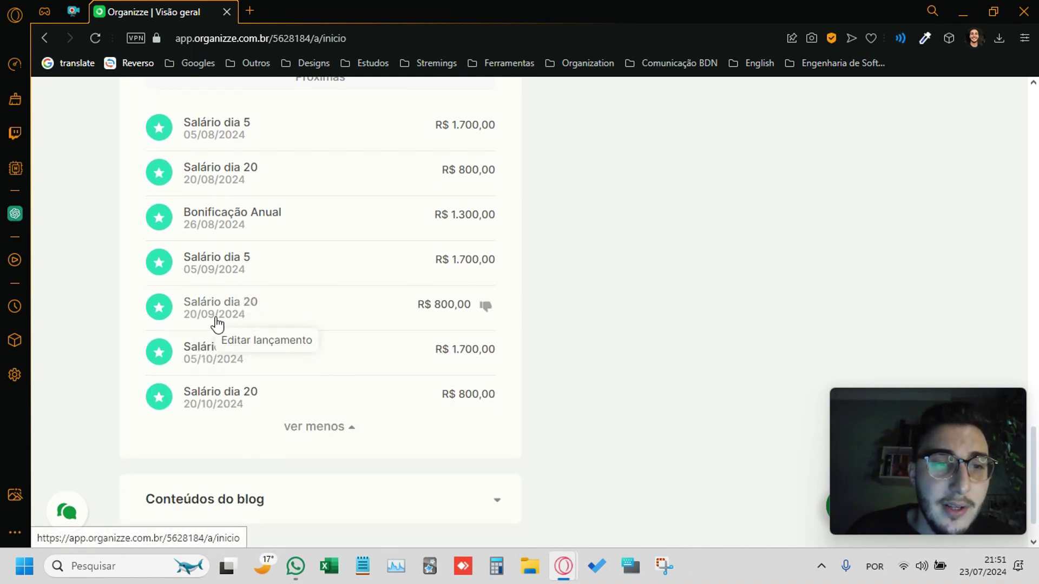
Step: Look back over Contas a receber, the August Contas a pagar entries and Limite de gastos de Julho up to the overview summary
double_click(257, 304)
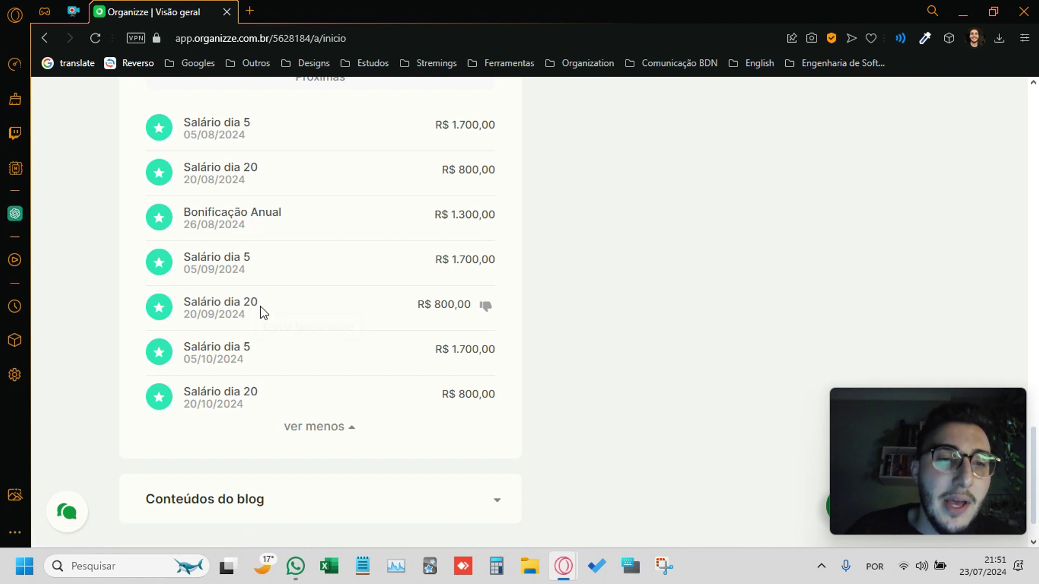
left_click(580, 286)
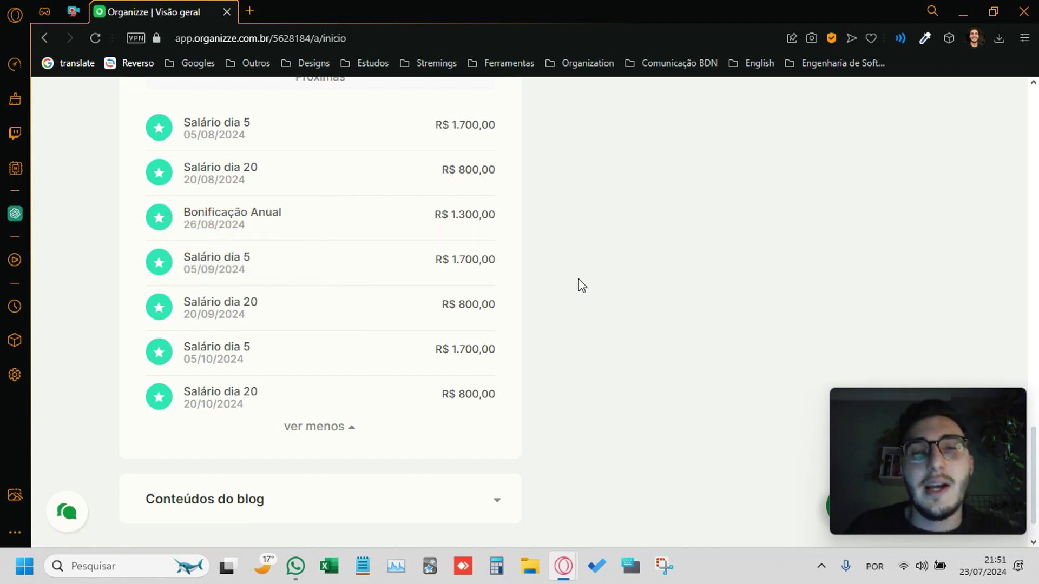
scroll(583, 292, "up", 2)
scroll(583, 292, "up", 4)
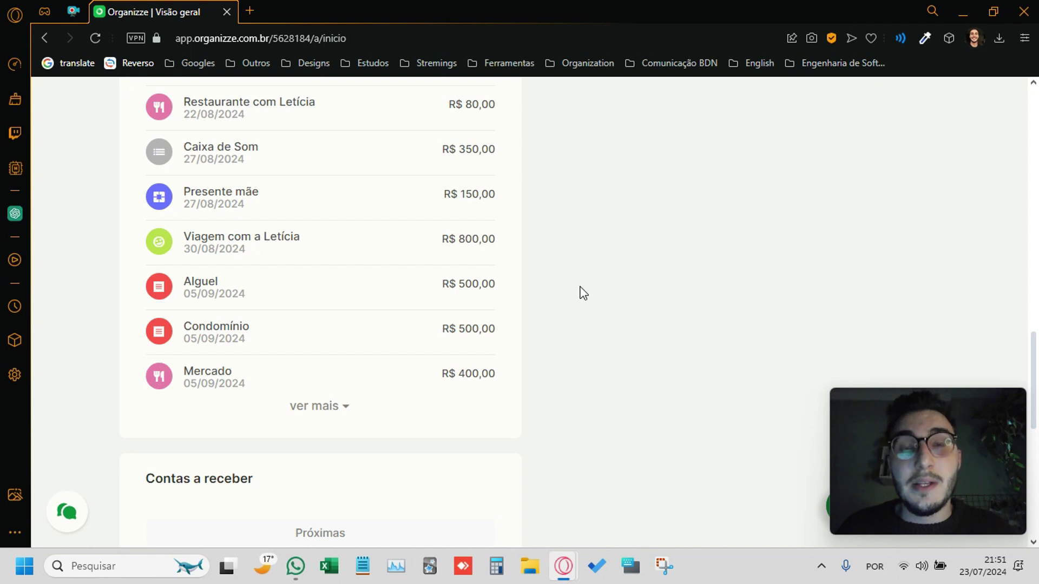
scroll(583, 293, "up", 6)
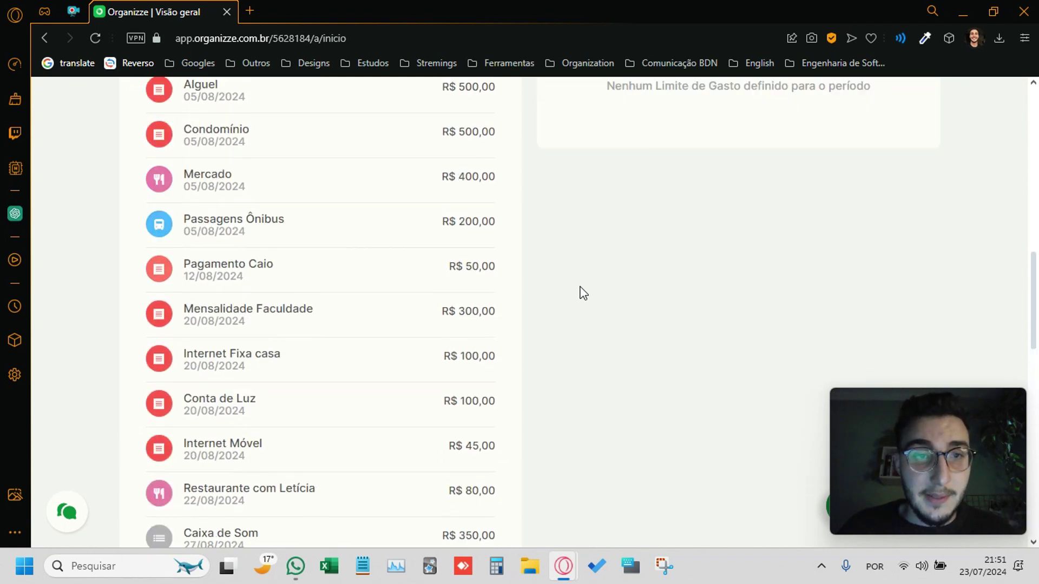
scroll(583, 293, "up", 1)
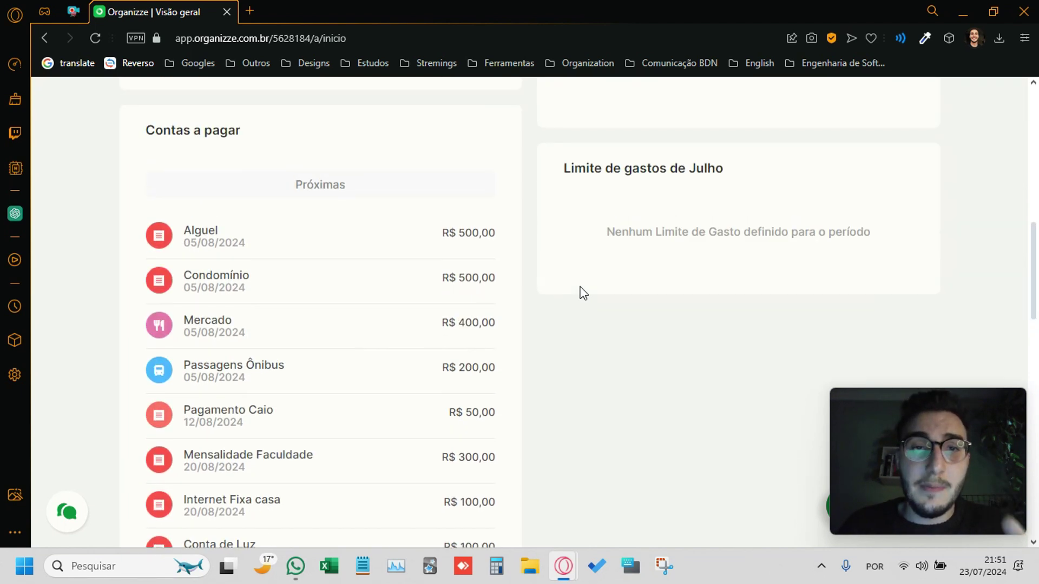
scroll(582, 293, "up", 1)
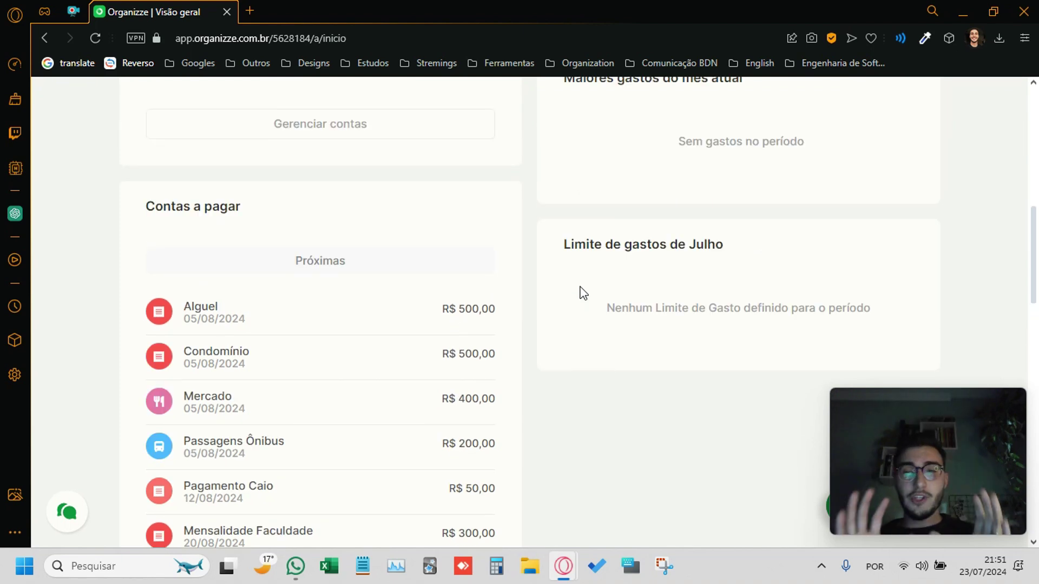
scroll(583, 292, "up", 7)
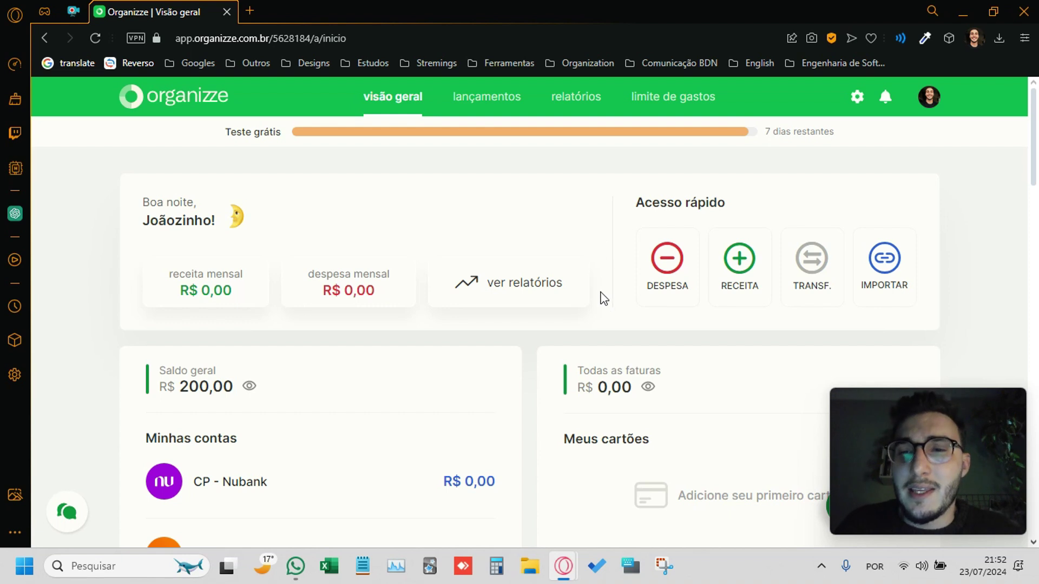
Step: Open the Categorias report and examine the expense and income pie charts for August 2024
mouse_move(911, 436)
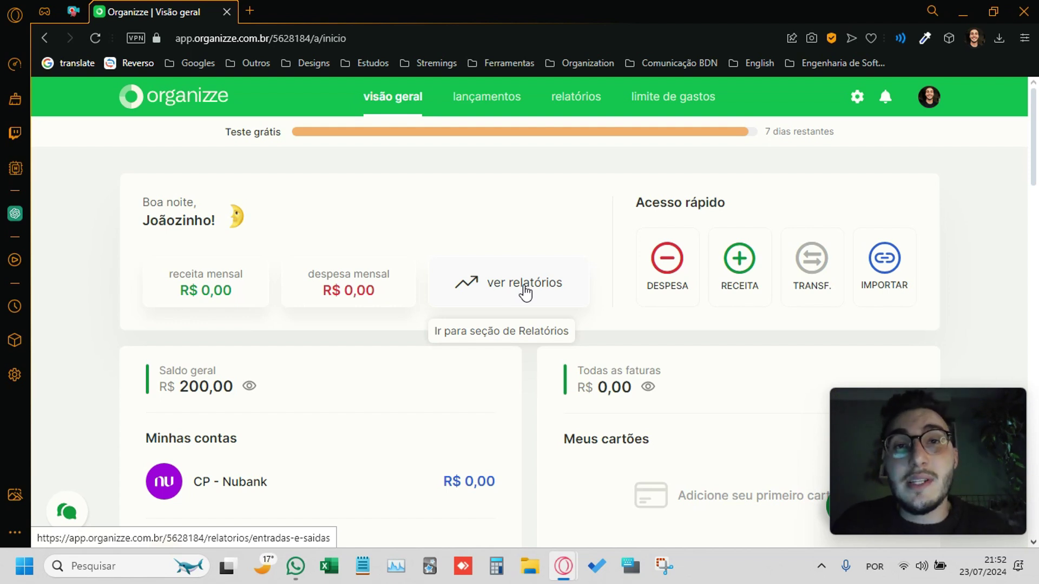
left_click(496, 293)
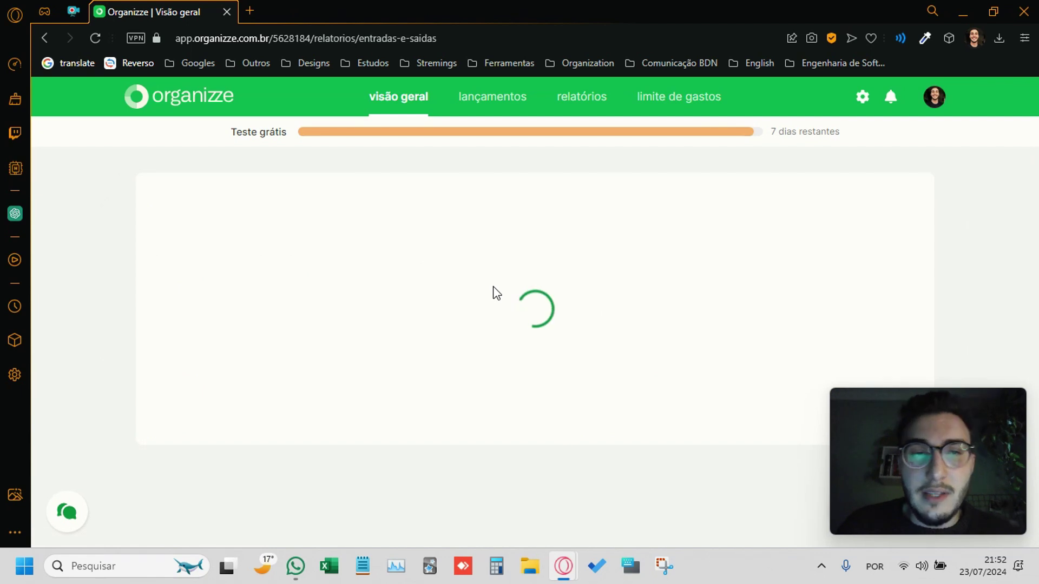
left_click(393, 99)
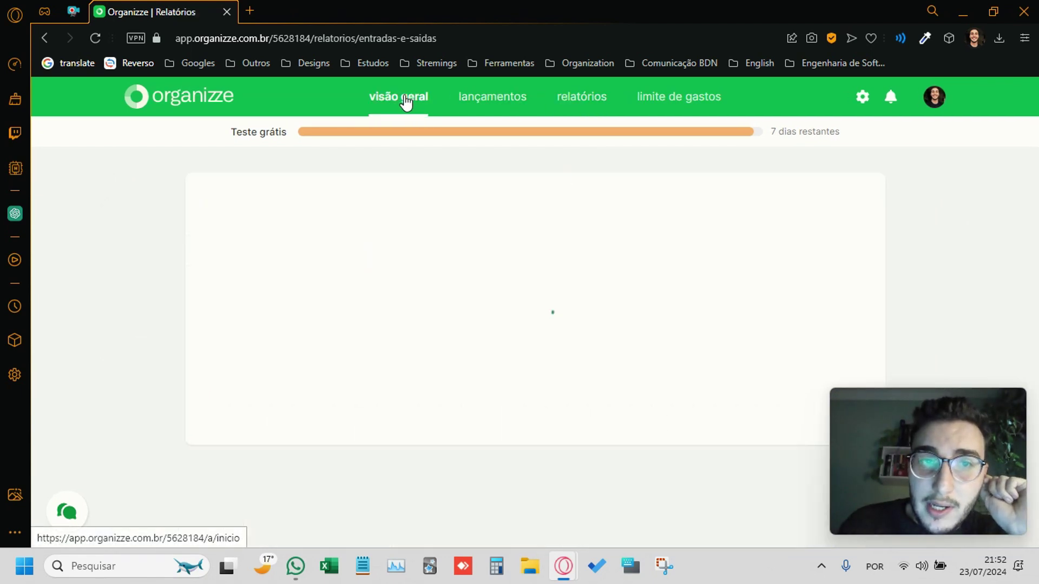
left_click(573, 108)
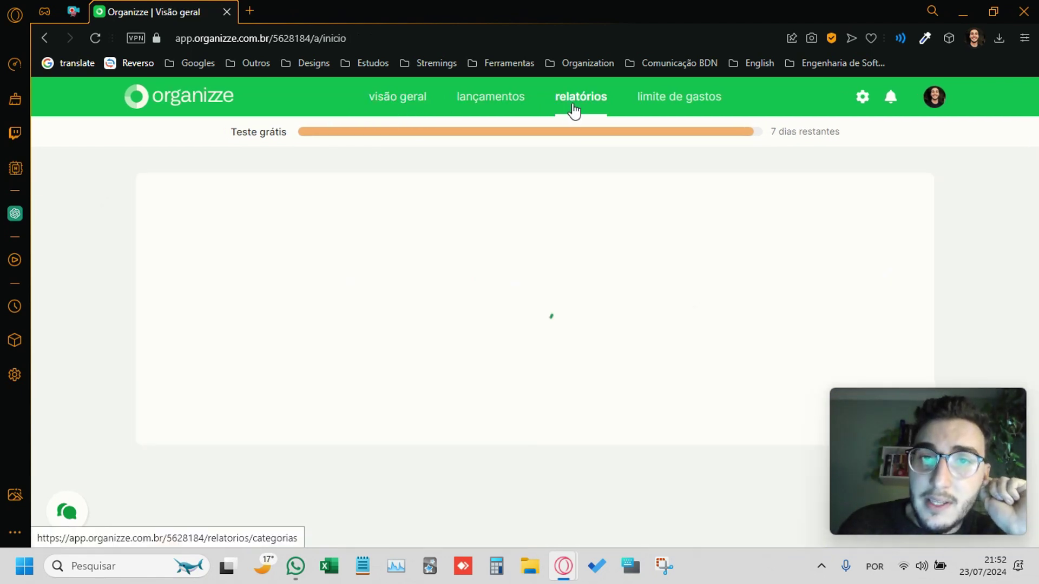
scroll(575, 213, "down", 3)
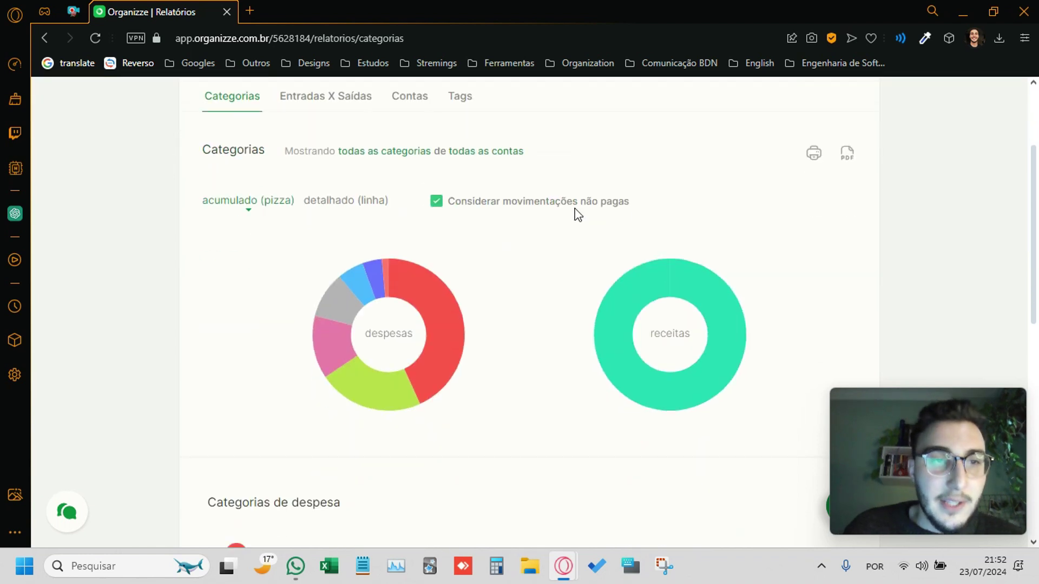
scroll(245, 211, "up", 2)
scroll(324, 227, "down", 3)
mouse_move(415, 234)
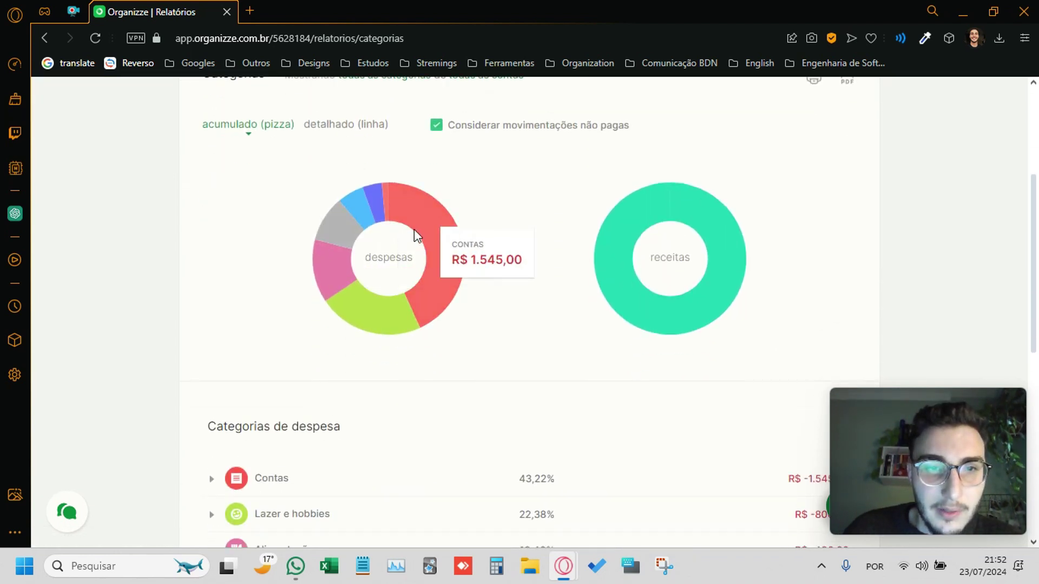
Step: Review the Categorias de despesa table, checking each category's percentage and amount, with attention to the share of Contas
scroll(473, 250, "down", 4)
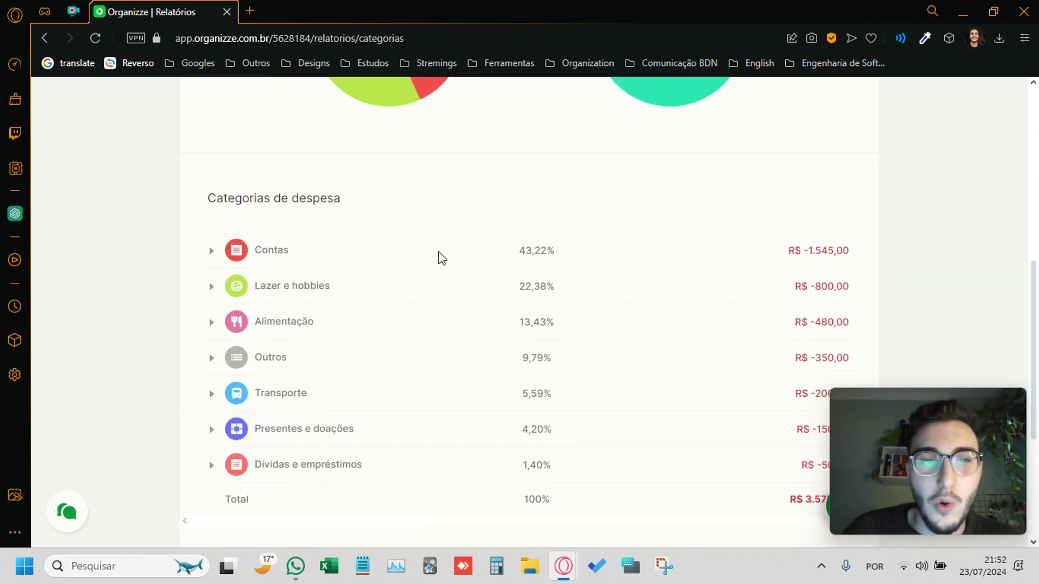
scroll(561, 263, "up", 1)
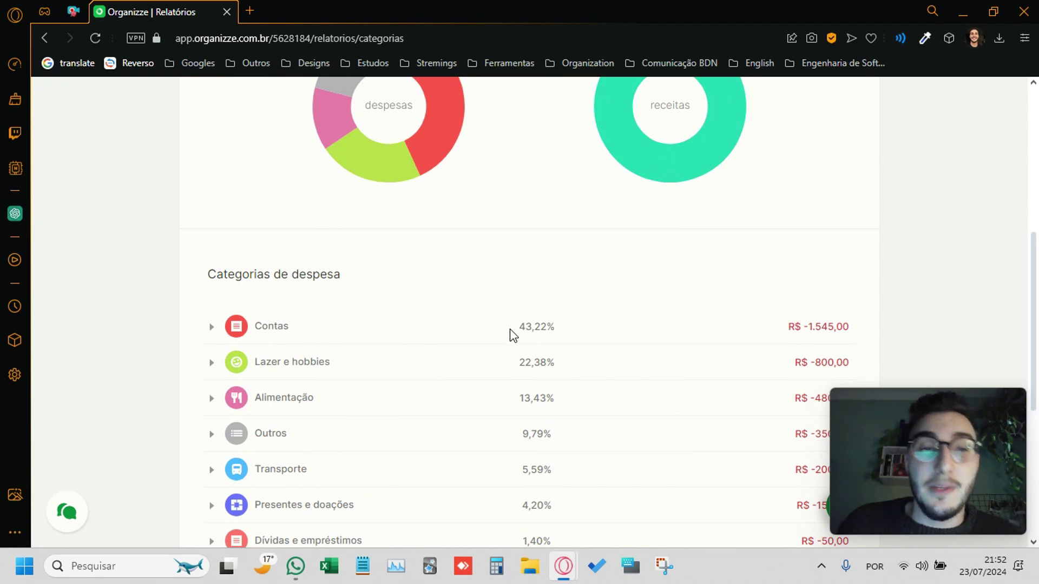
scroll(511, 336, "down", 1)
left_click_drag(512, 256, 557, 255)
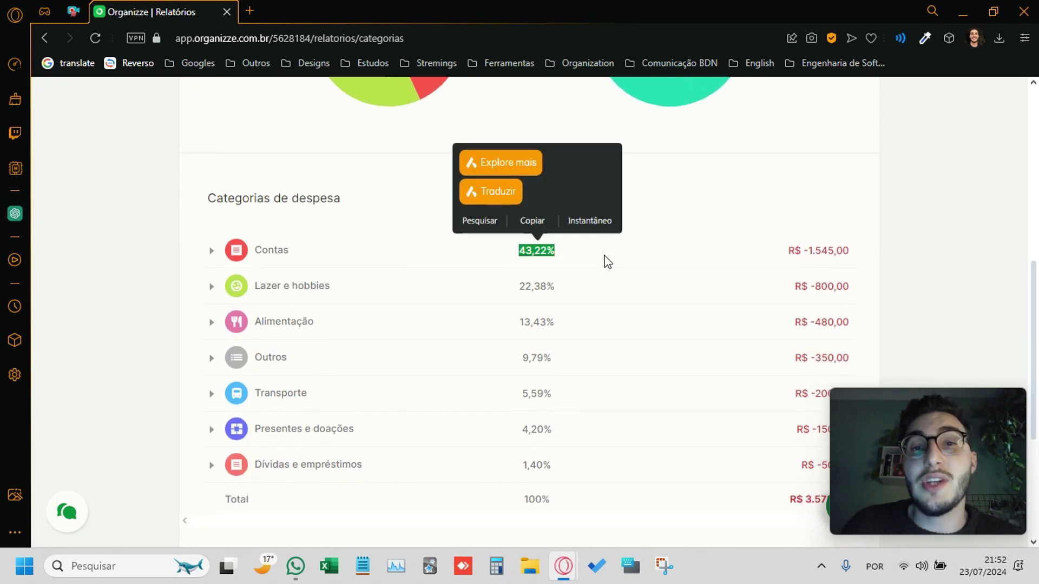
scroll(595, 257, "down", 1)
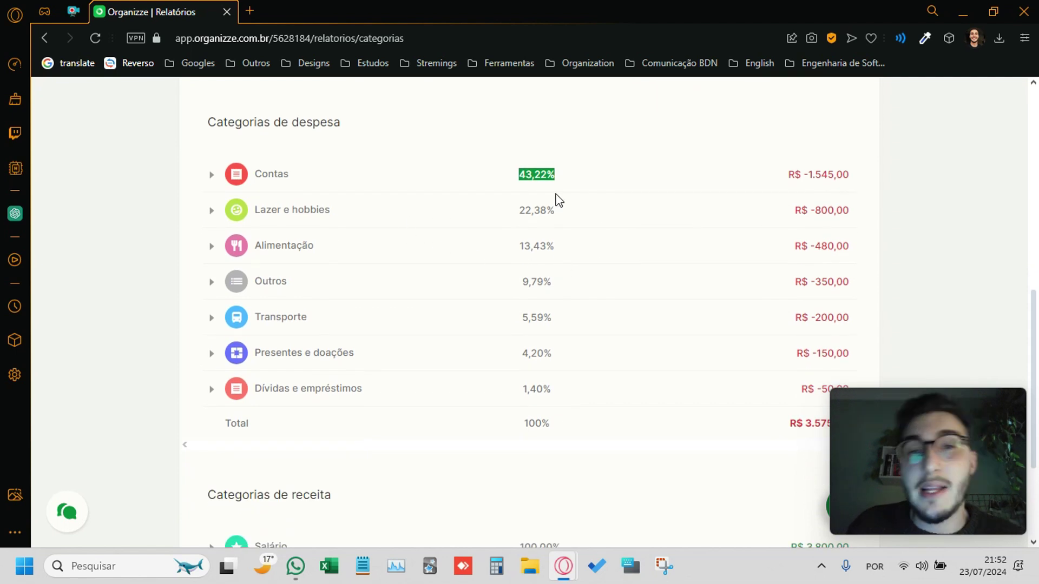
Step: Check the category and account filters and the unpaid-transactions option above the August 2024 category charts
scroll(563, 236, "up", 5)
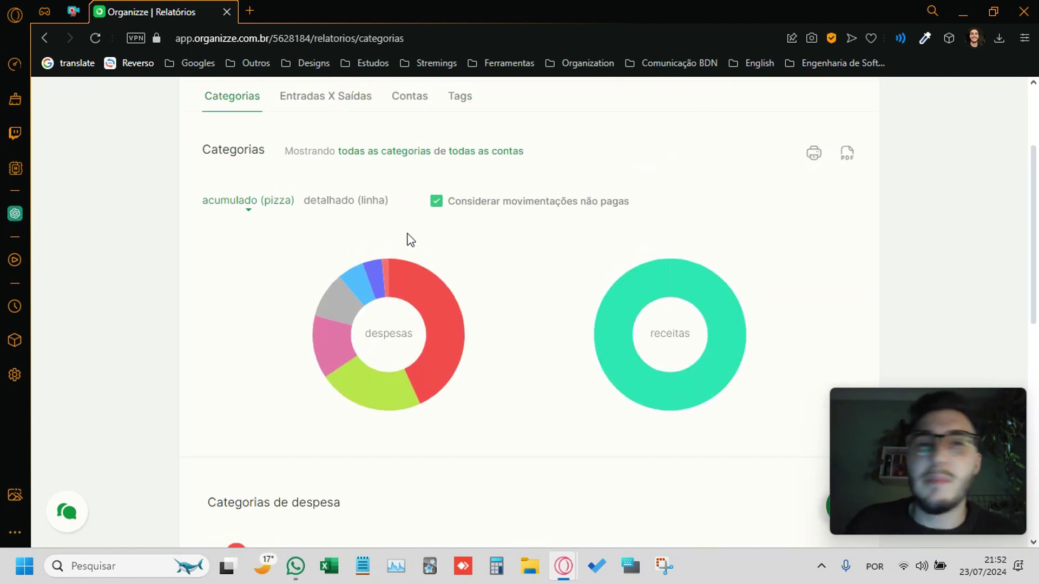
scroll(409, 239, "up", 2)
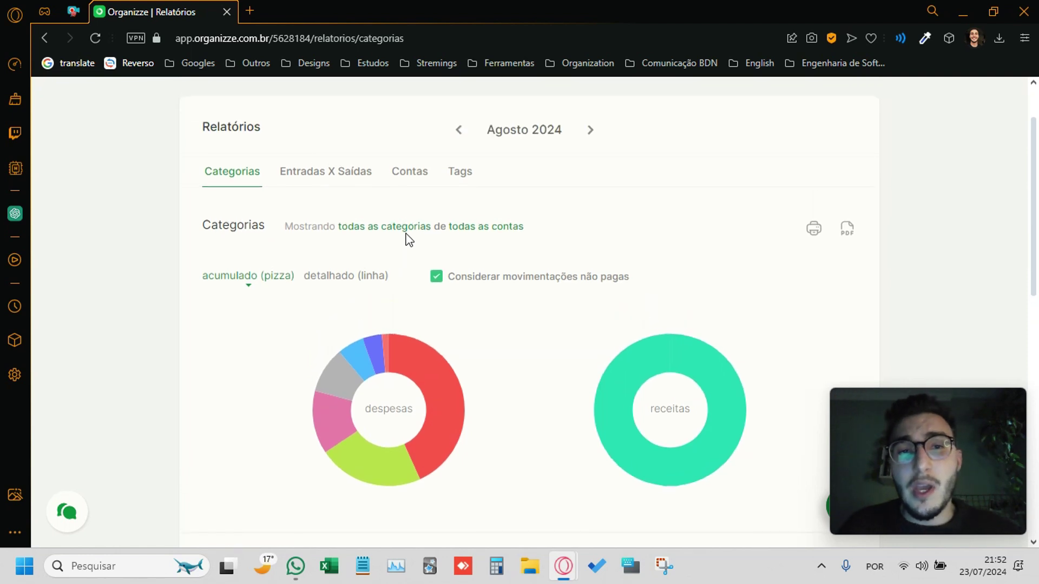
left_click(407, 233)
left_click(552, 249)
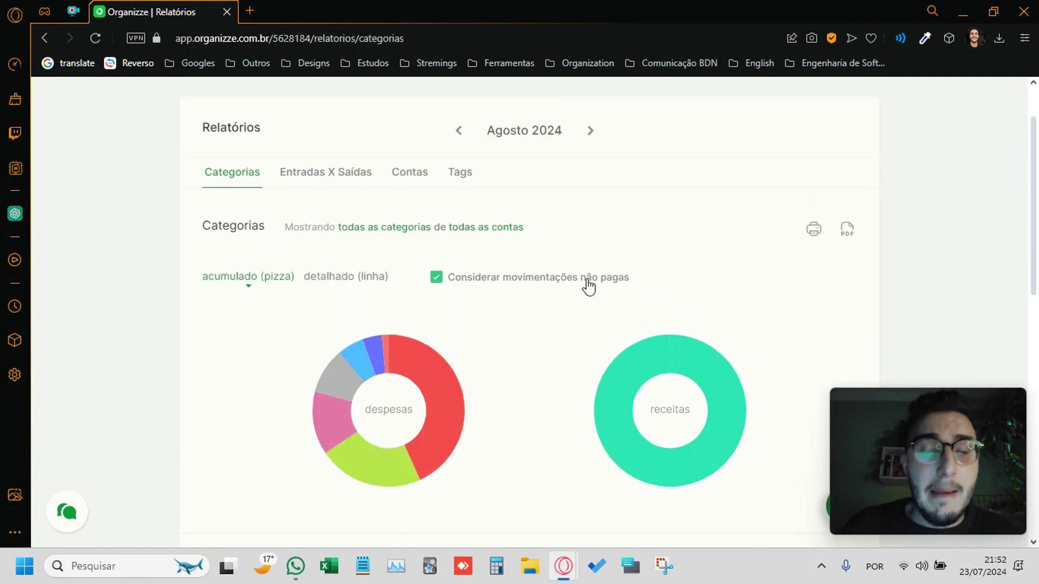
Step: Open the Entradas X Saídas report in daily view and examine the August income, expense and balance chart
left_click(332, 172)
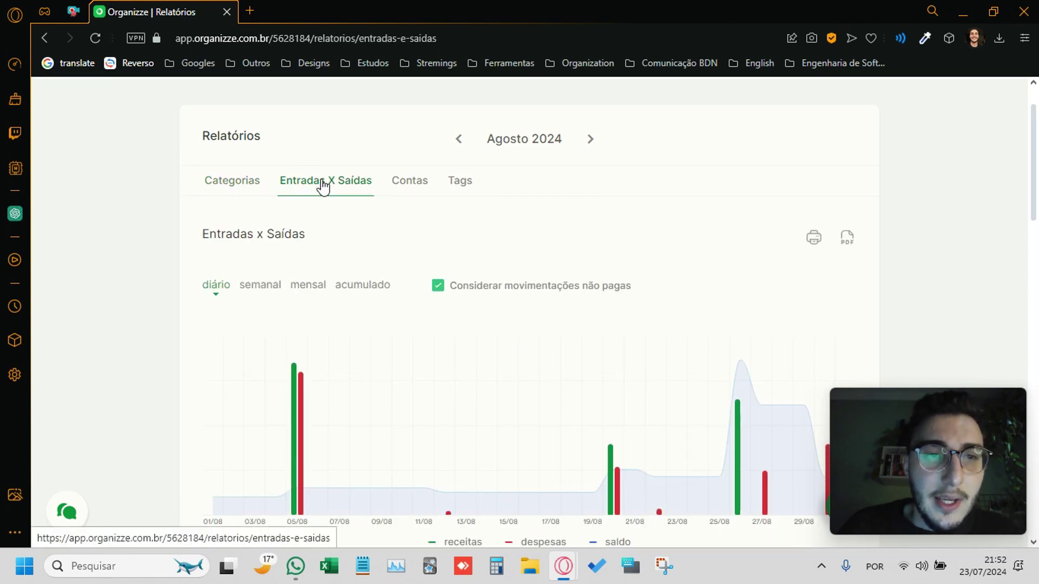
scroll(327, 183, "down", 1)
left_click(216, 211)
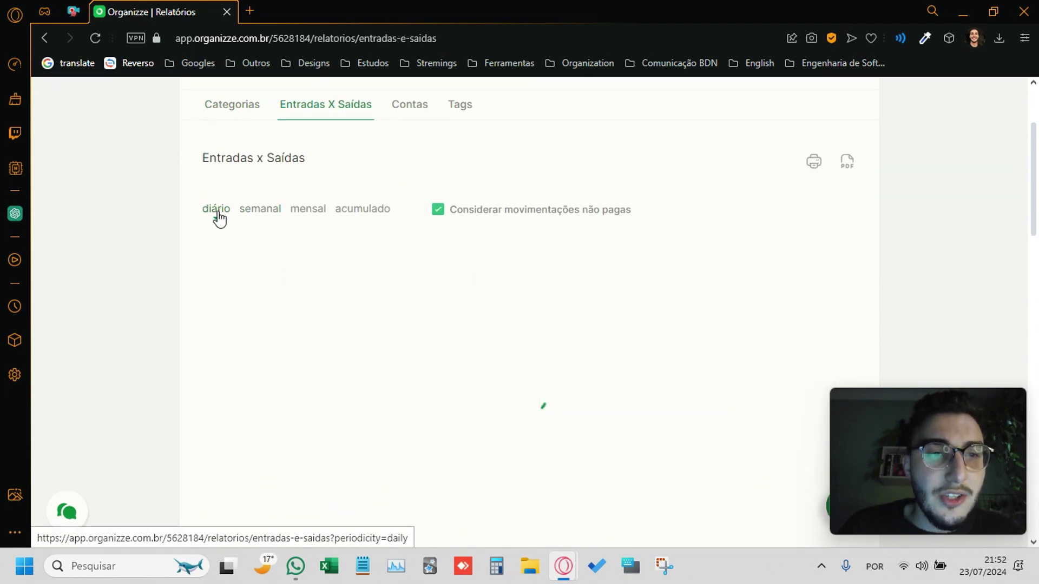
scroll(223, 167, "down", 1)
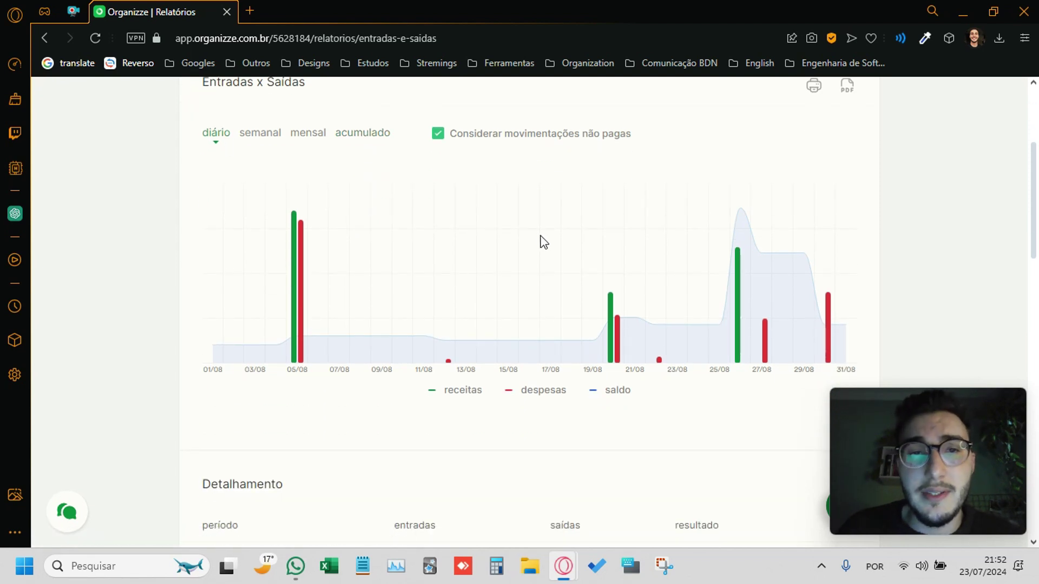
scroll(541, 237, "up", 1)
scroll(541, 236, "up", 1)
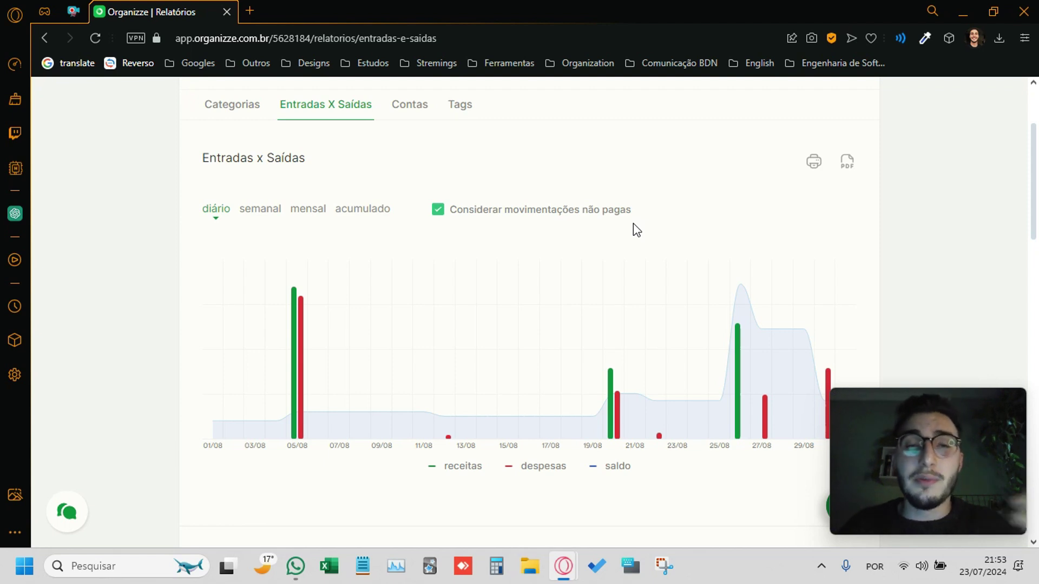
scroll(636, 230, "down", 1)
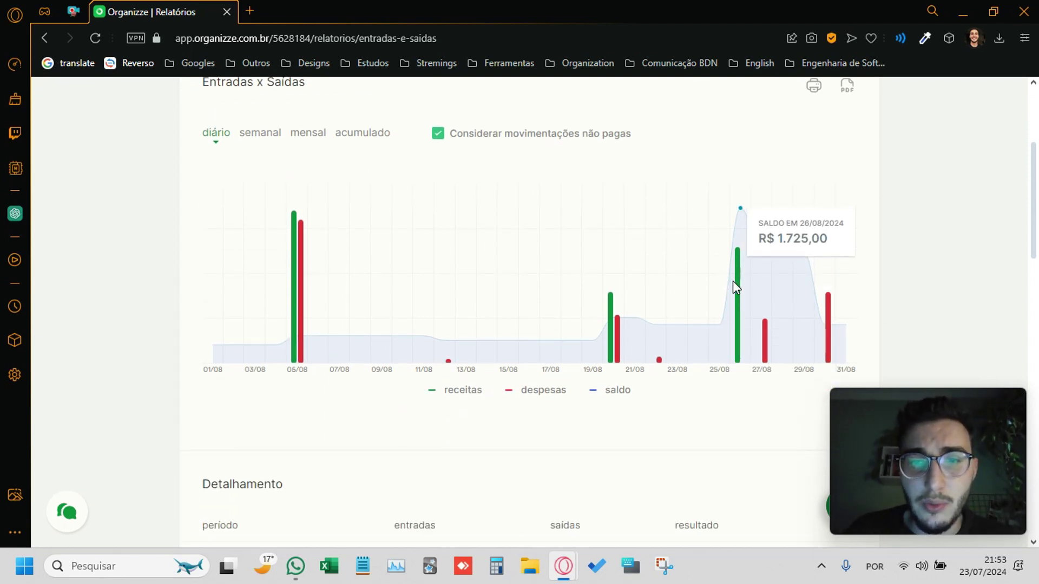
Step: Go to the Detalhamento table under the daily chart and inspect the dates in its período column
scroll(733, 281, "down", 3)
scroll(236, 210, "down", 1)
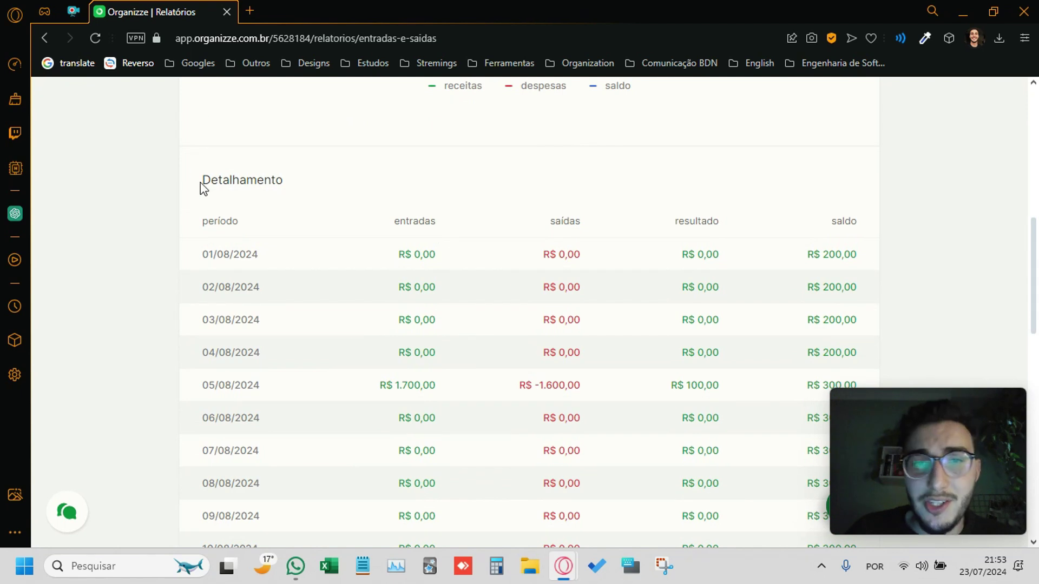
scroll(695, 280, "down", 1)
scroll(687, 292, "up", 1)
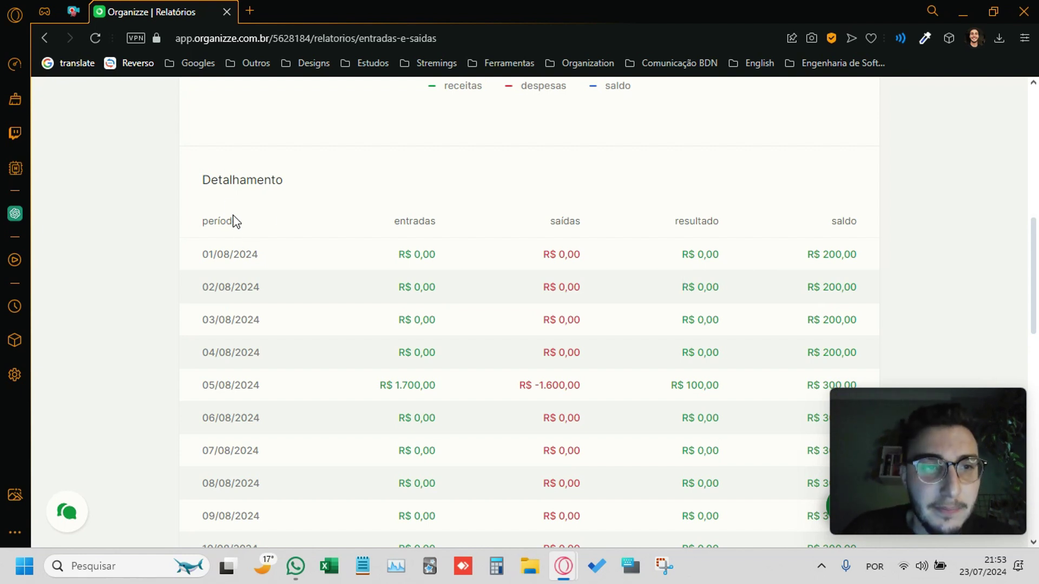
left_click_drag(198, 221, 226, 220)
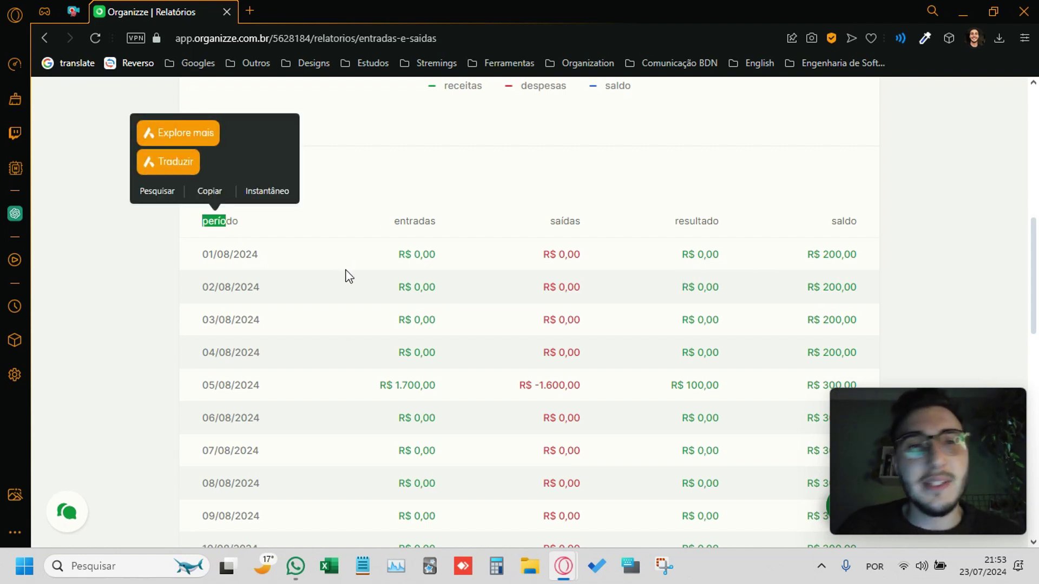
left_click(304, 281)
double_click(227, 287)
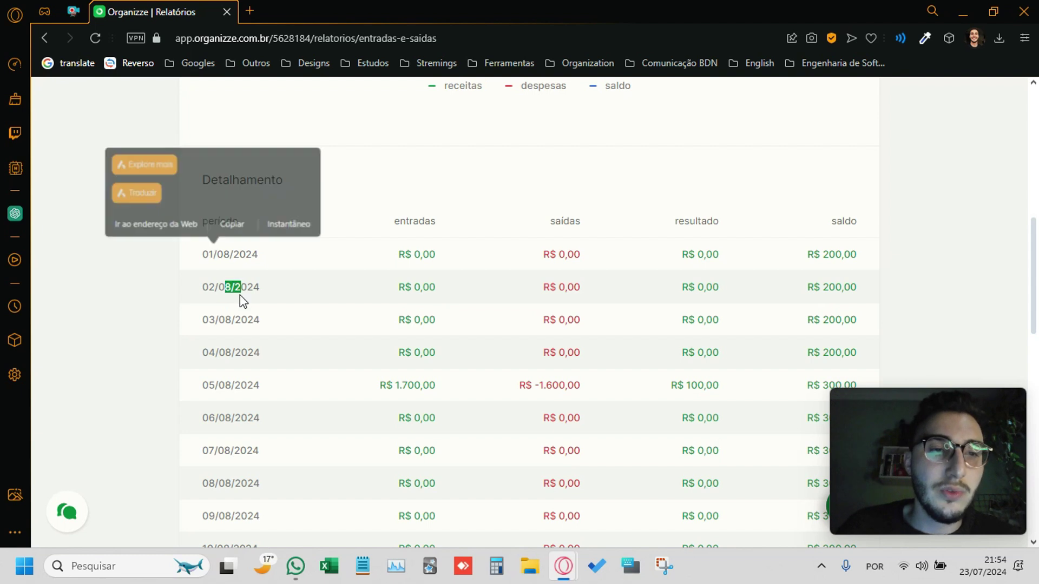
double_click(227, 320)
Step: Examine the entradas, saídas, resultado and saldo columns of the Detalhamento table, focusing on the 01/08/2024 row
left_click(384, 222)
left_click_drag(383, 216, 443, 246)
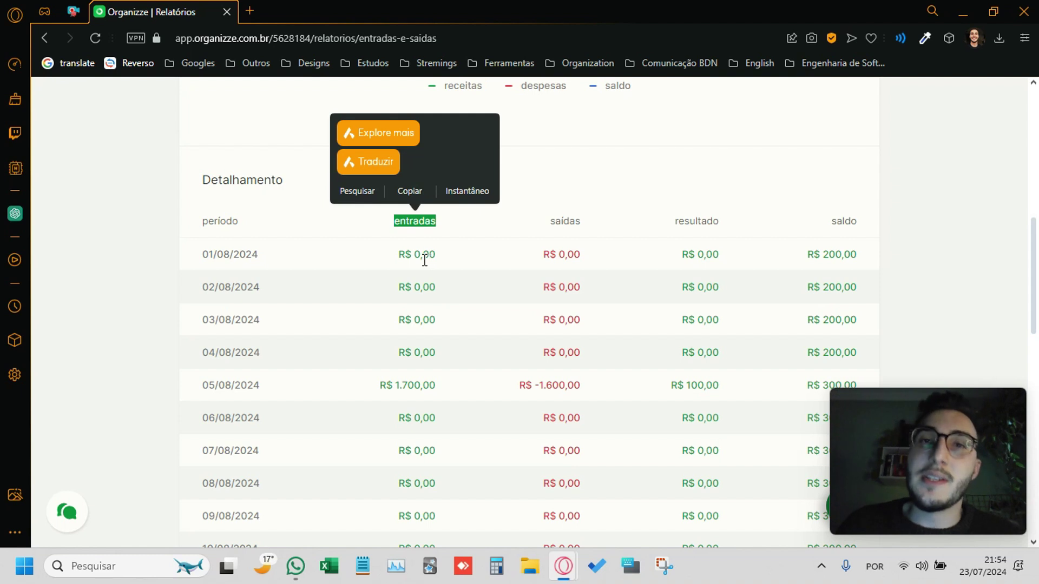
left_click(425, 260)
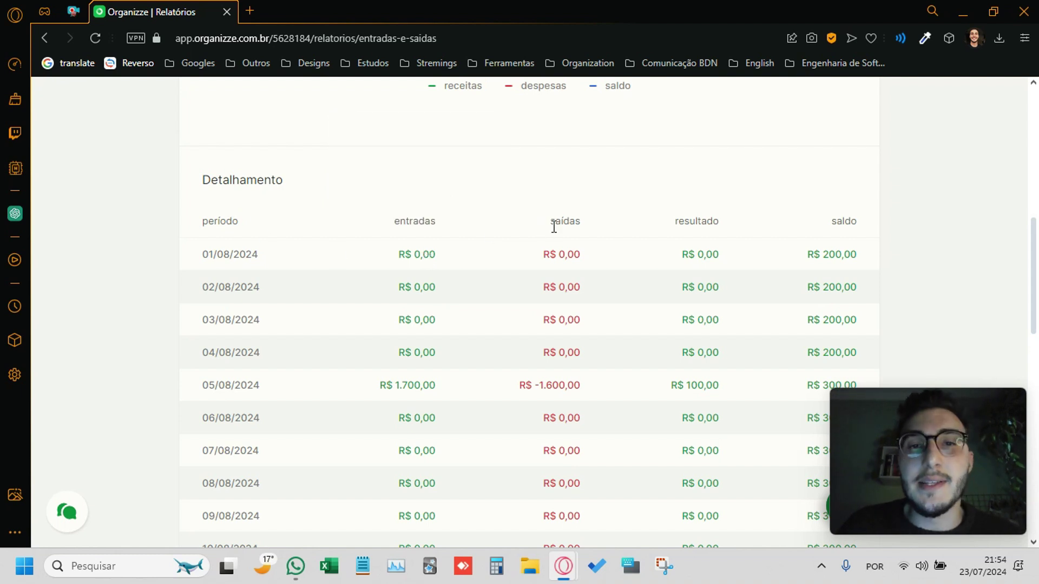
left_click_drag(546, 254, 585, 261)
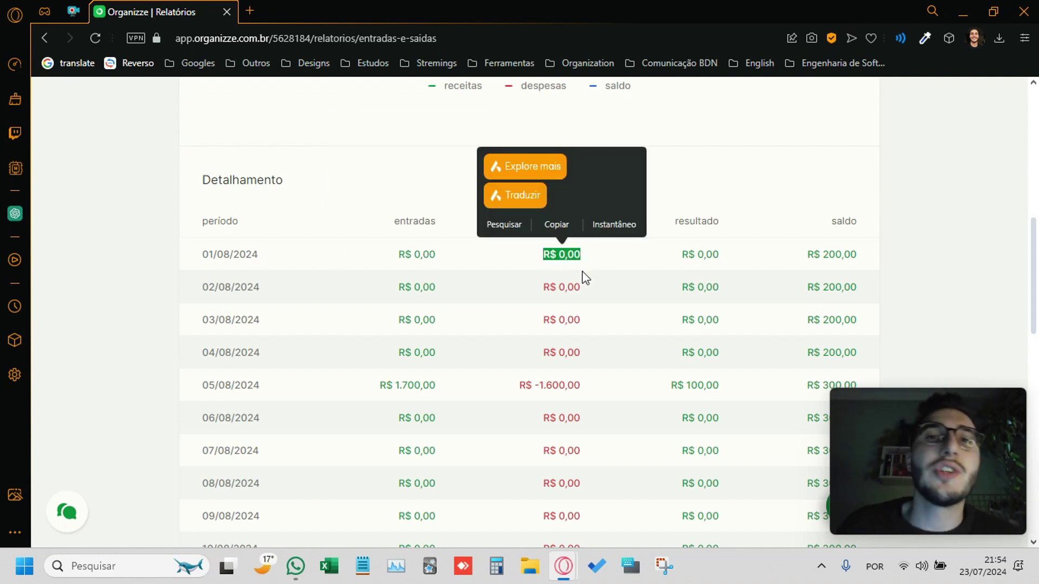
left_click(703, 271)
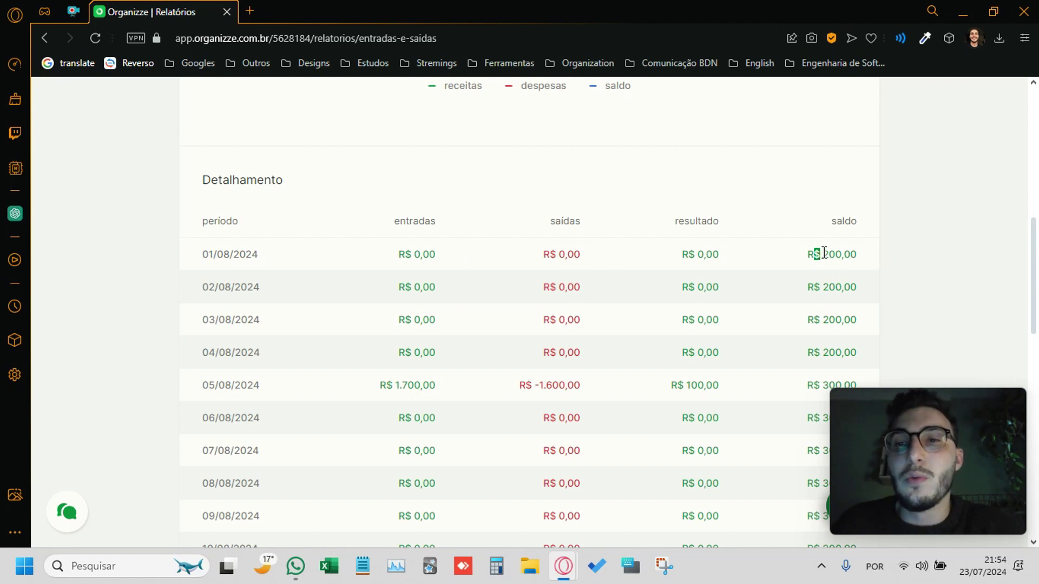
left_click_drag(814, 255, 852, 264)
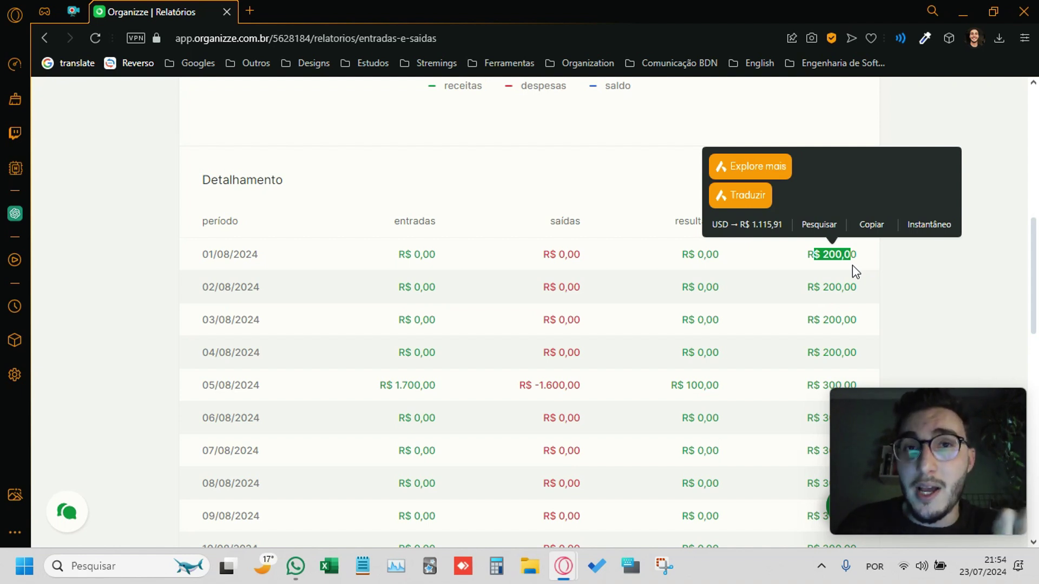
left_click(853, 267)
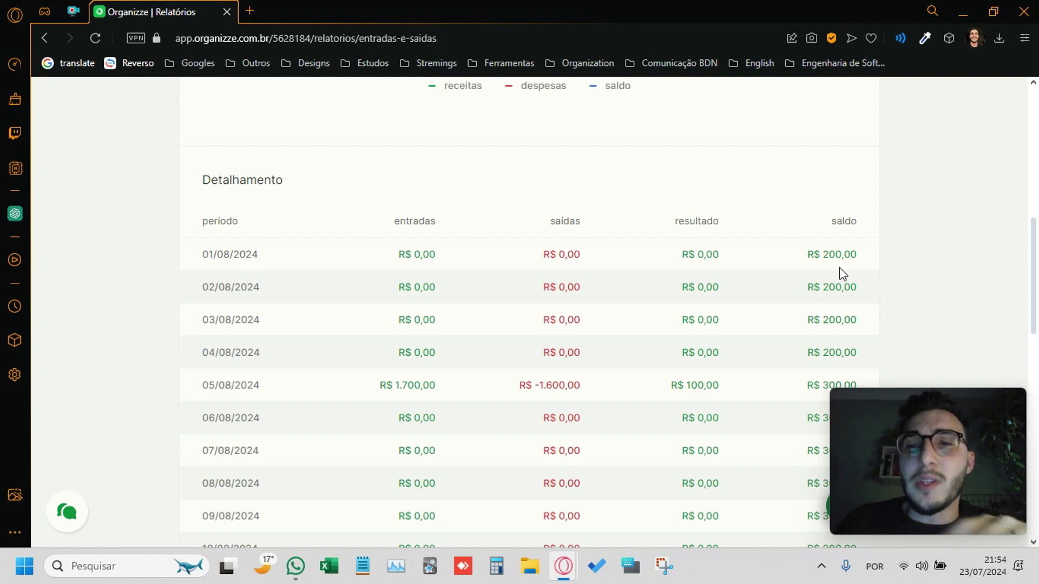
Step: Check the daily values in the Detalhamento rows from 01/08/2024 to 04/08/2024, starting with the first day's saldo
left_click_drag(807, 256, 861, 259)
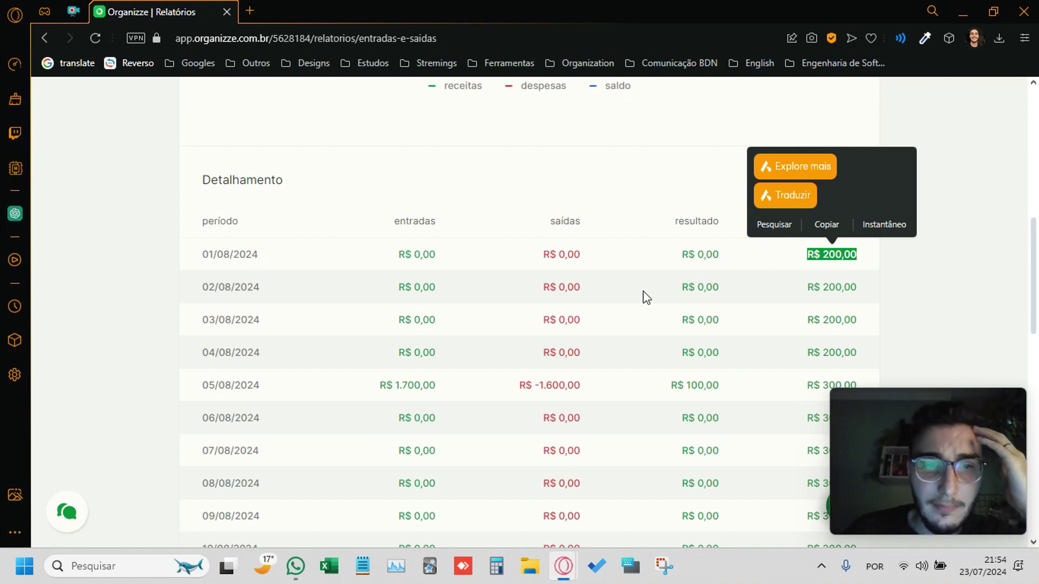
scroll(629, 302, "down", 1)
left_click_drag(405, 177, 851, 276)
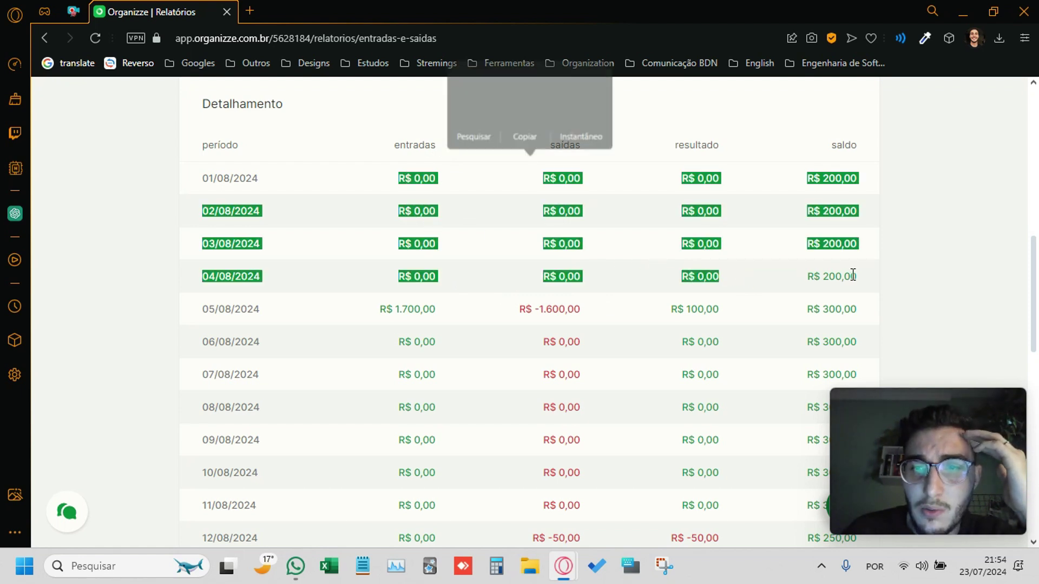
left_click(814, 274)
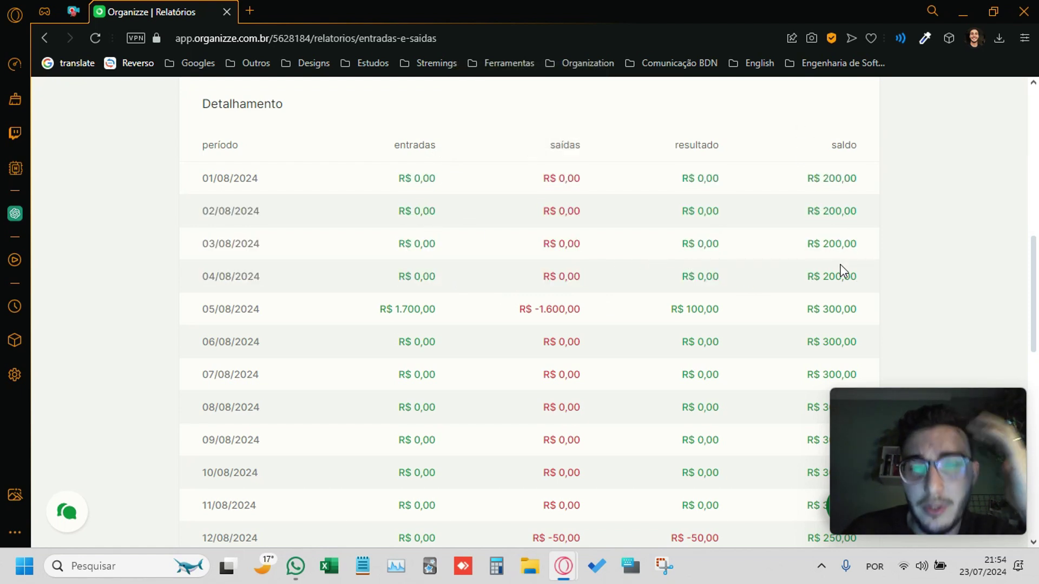
Step: Inspect the 05/08/2024 row of the Detalhamento table, focusing on its entradas and saídas
scroll(766, 303, "down", 1)
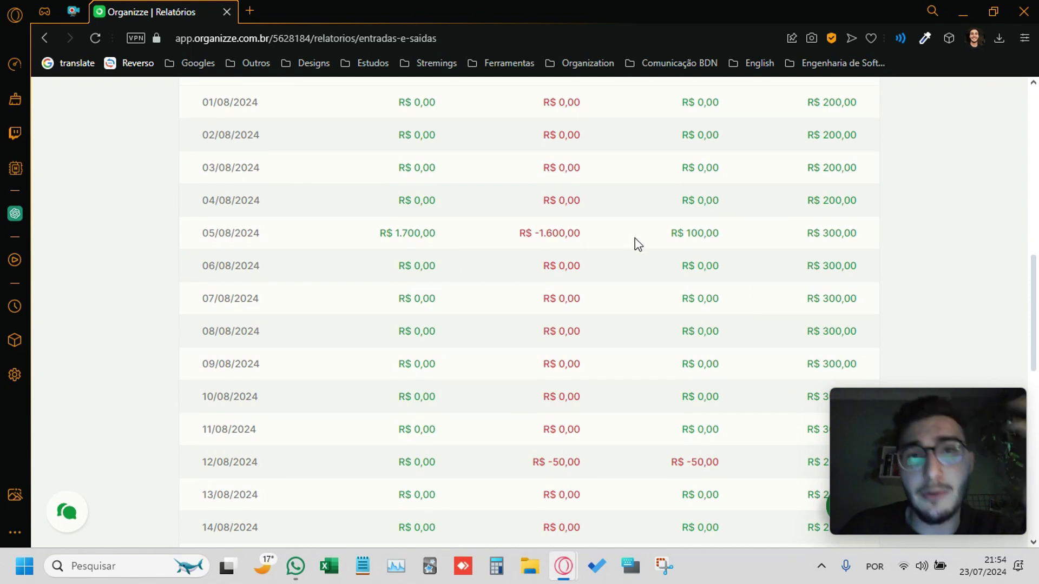
left_click_drag(205, 239, 357, 248)
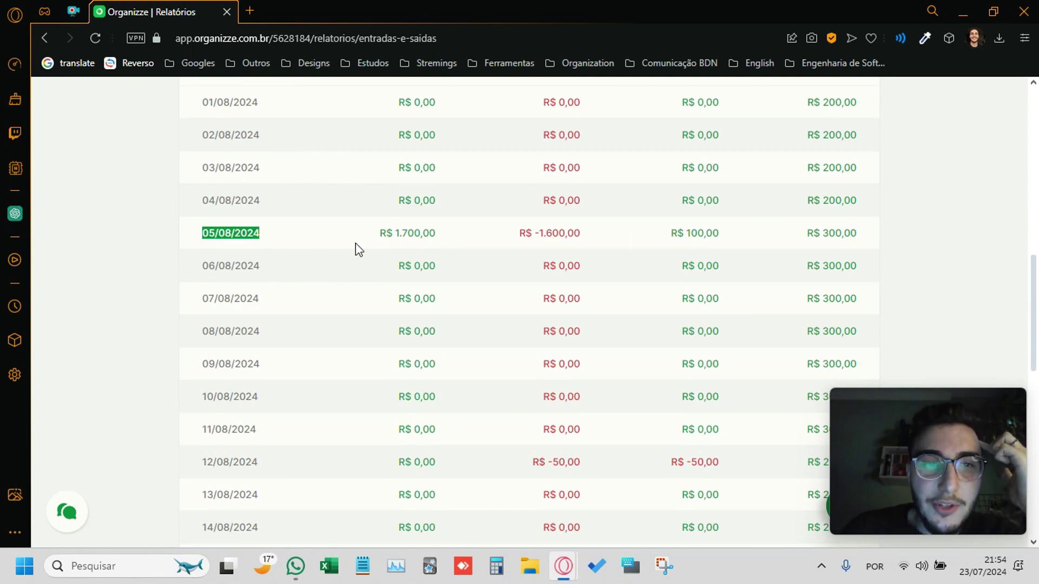
left_click(409, 234)
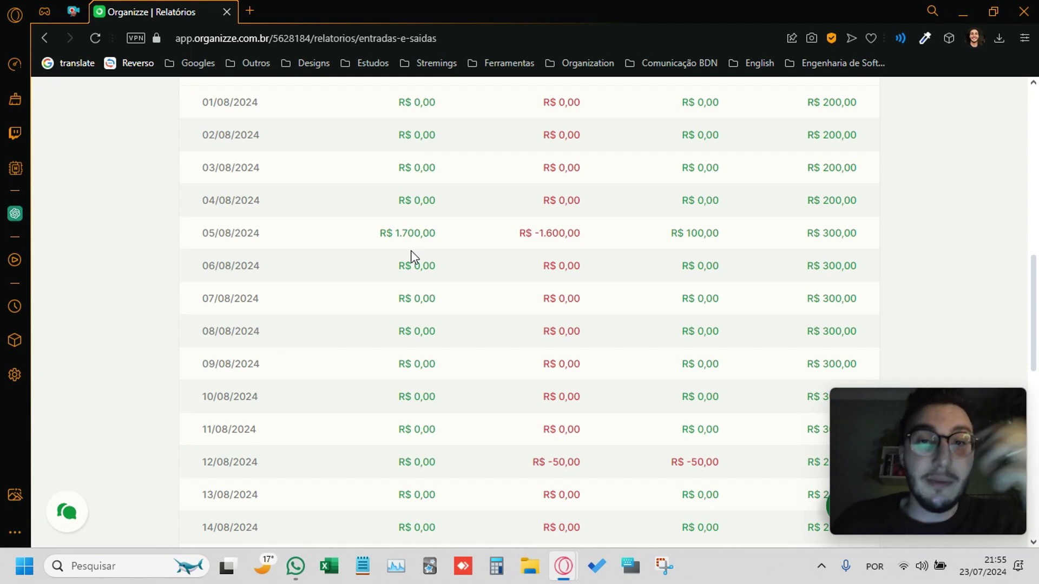
left_click_drag(517, 233, 583, 232)
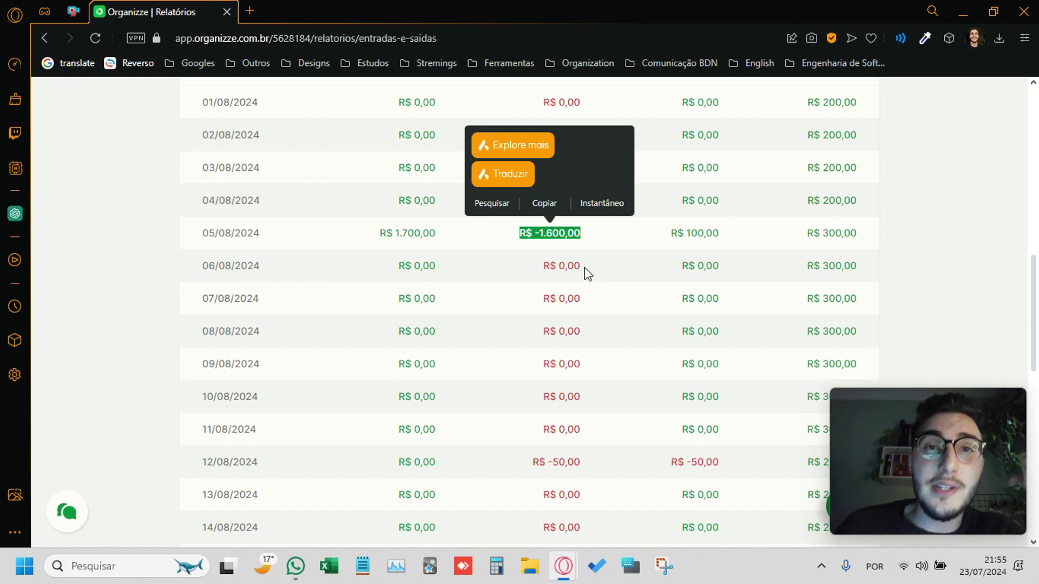
left_click(610, 255)
Step: Return to the visão geral and review the upcoming Contas a pagar, focusing on the bills due 05/08/2024
scroll(230, 154, "up", 10)
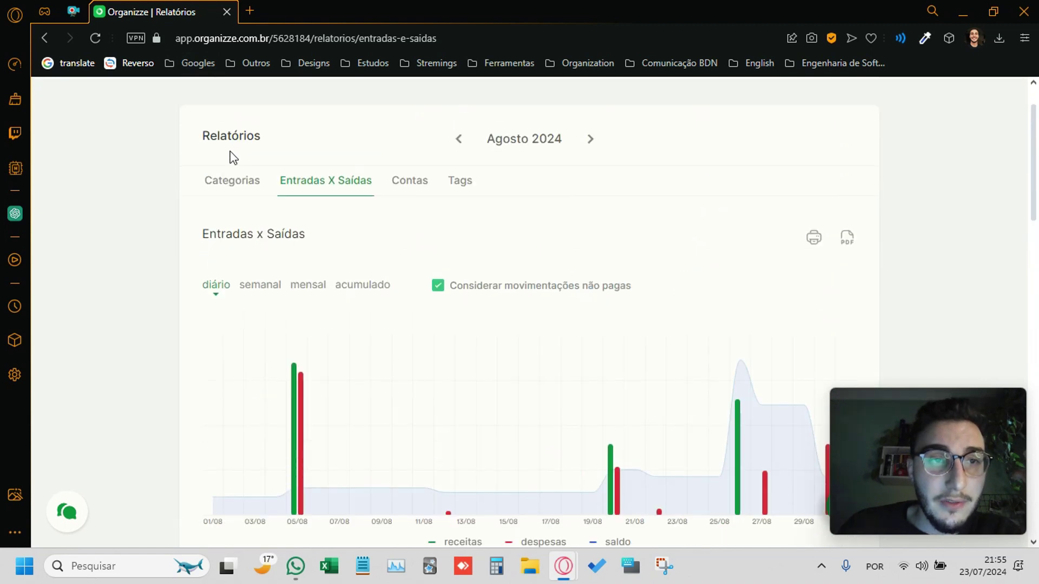
scroll(236, 154, "up", 2)
left_click(211, 99)
scroll(323, 254, "down", 1)
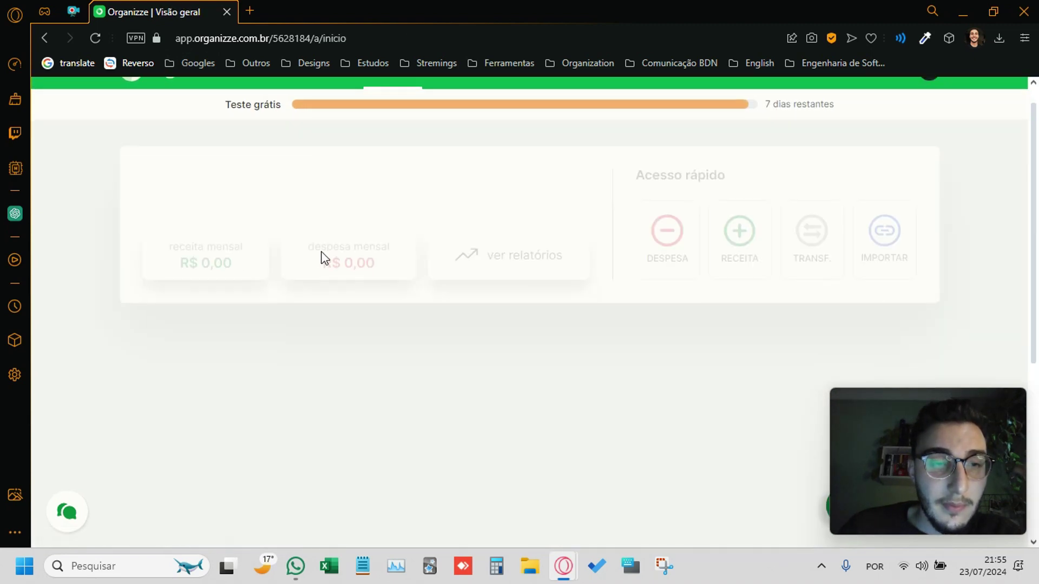
scroll(323, 259, "down", 5)
left_click(302, 330)
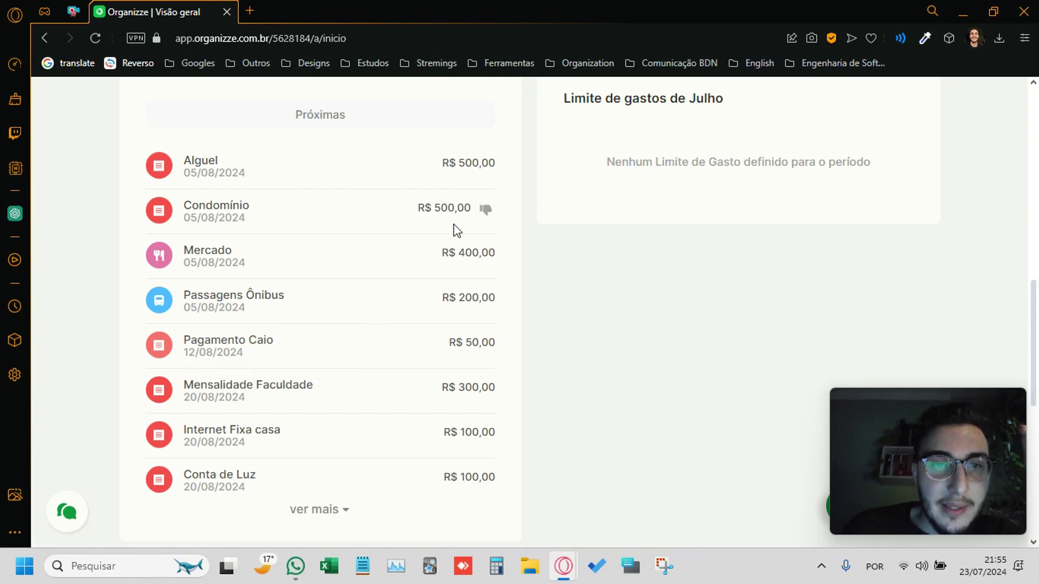
scroll(456, 187, "up", 1)
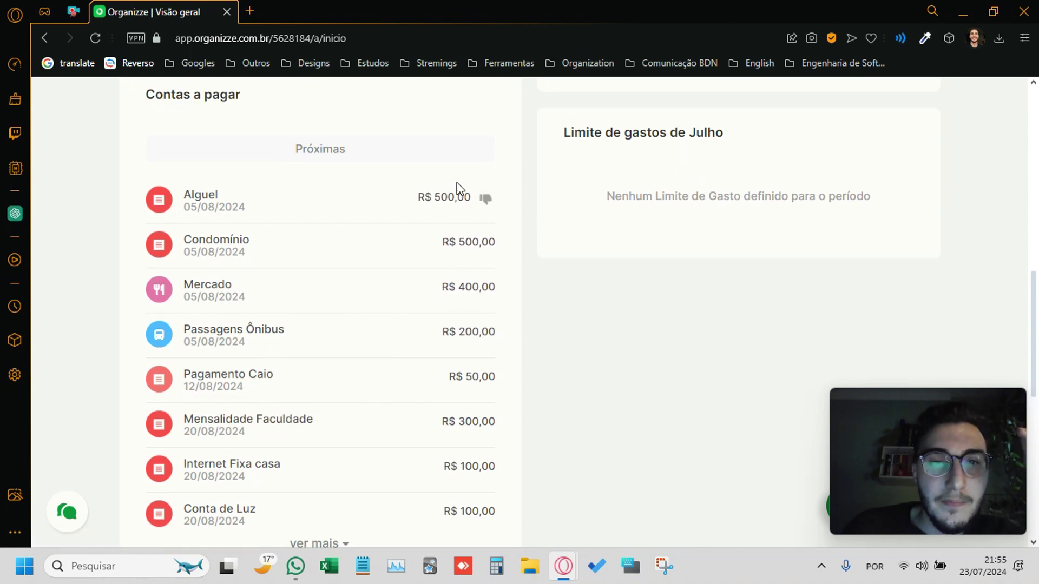
Step: Reopen the Entradas X Saídas report and compare the entradas, saídas and resultado of 05/08/2024 in the Detalhamento table
scroll(457, 190, "up", 10)
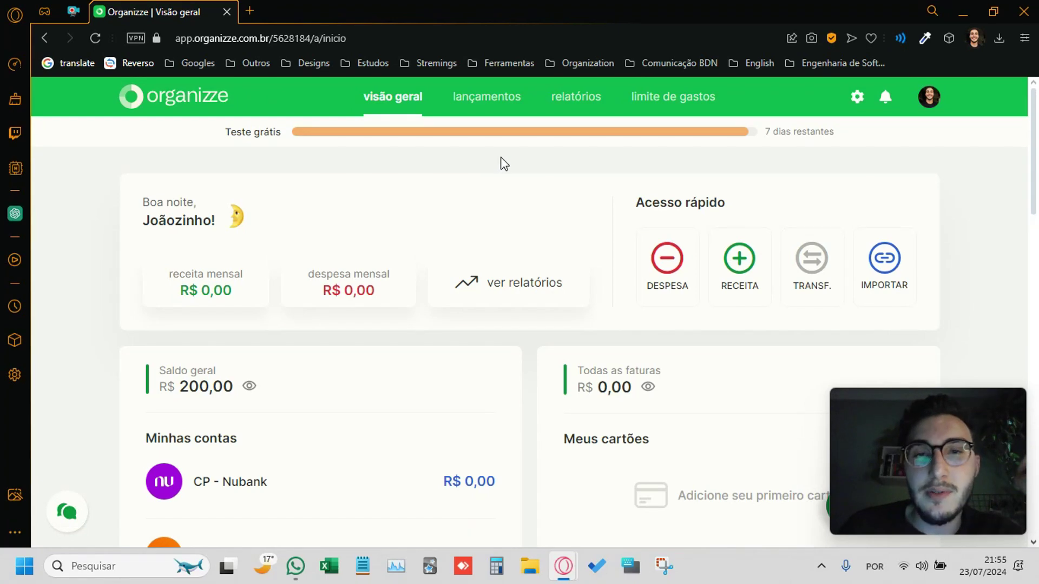
left_click(531, 291)
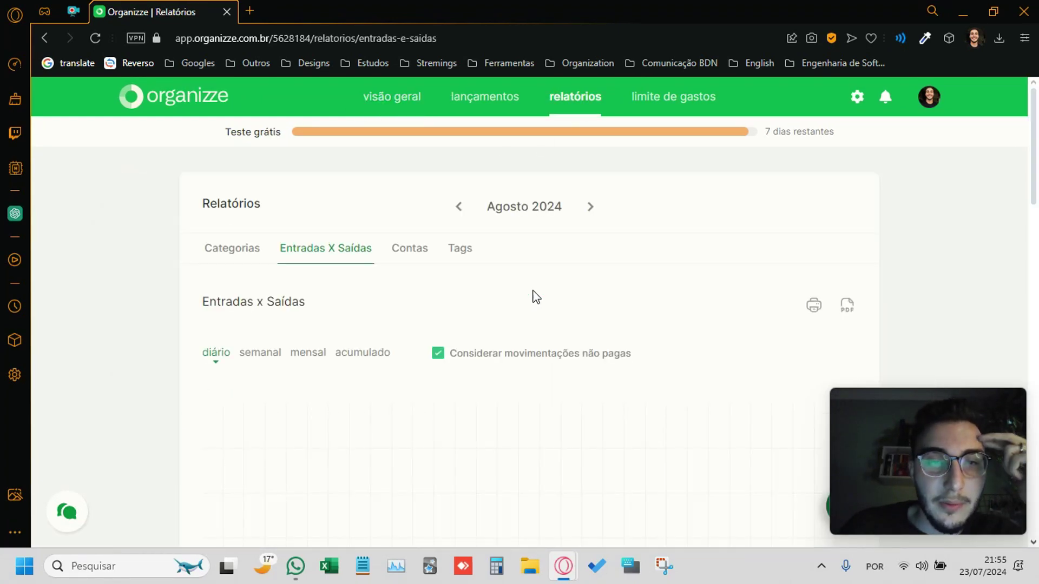
scroll(533, 298, "down", 10)
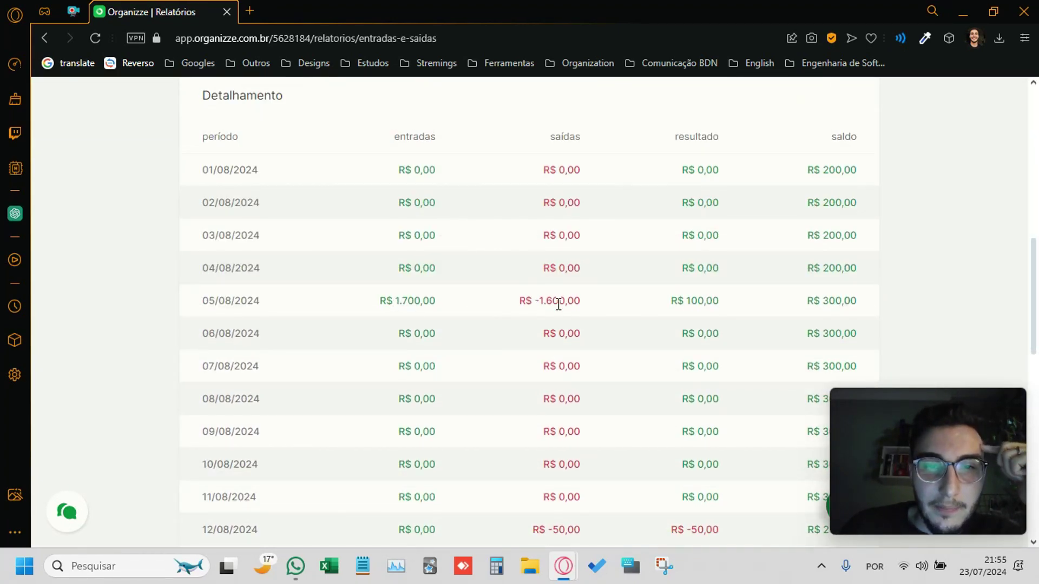
left_click_drag(387, 301, 437, 302)
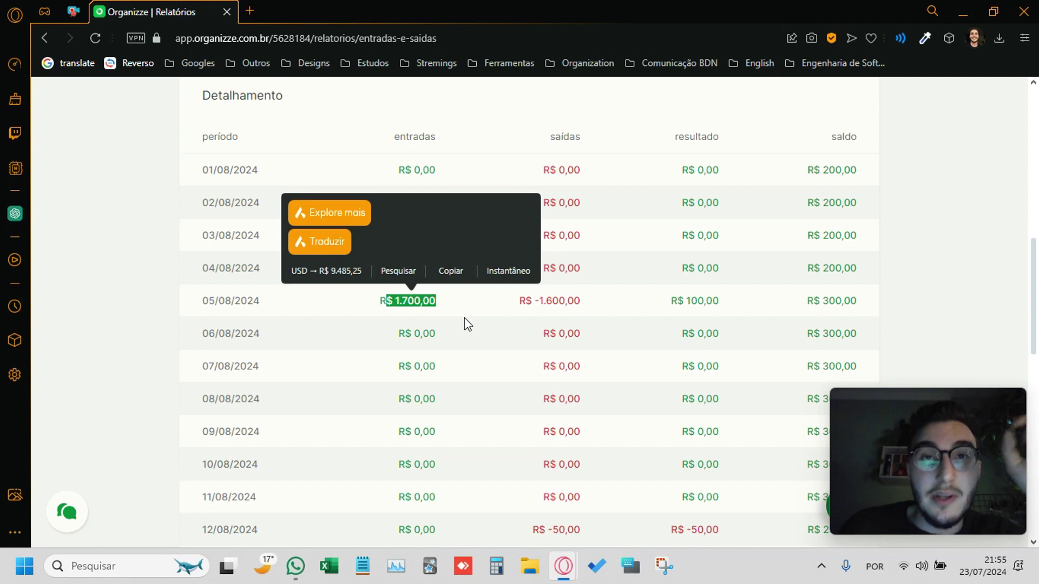
left_click_drag(526, 301, 592, 304)
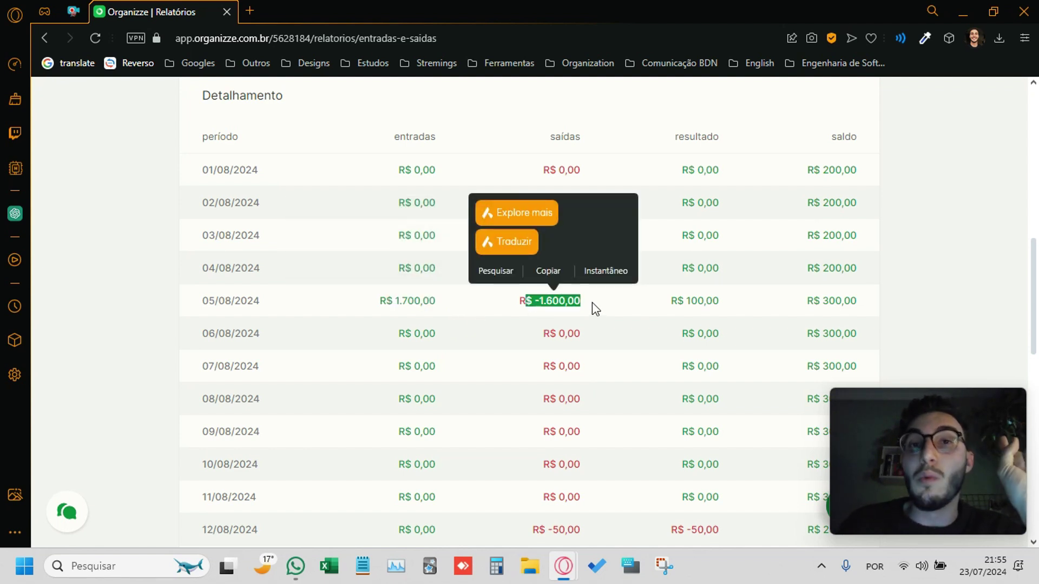
left_click(604, 313)
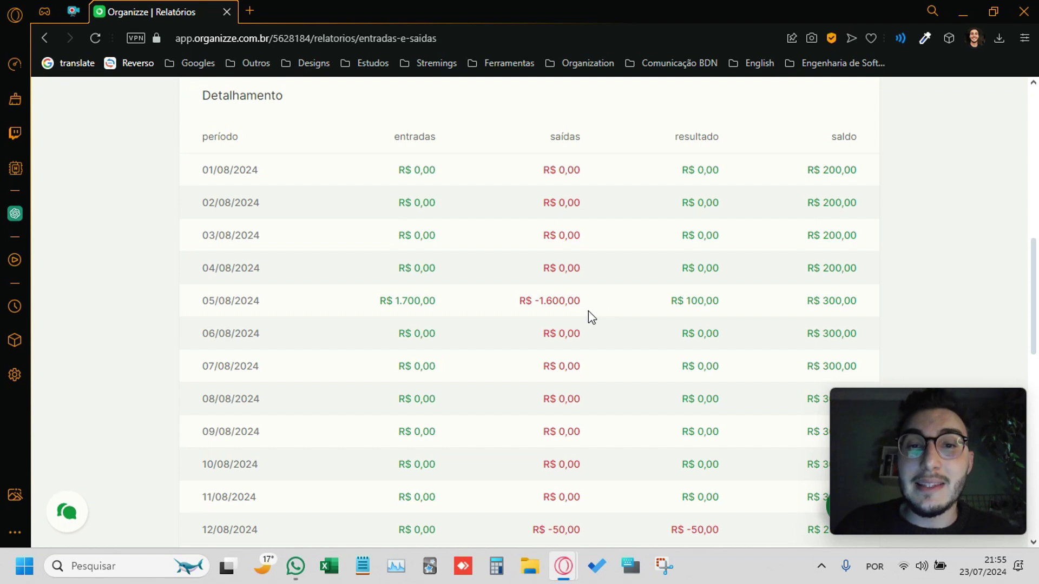
left_click_drag(680, 300, 745, 308)
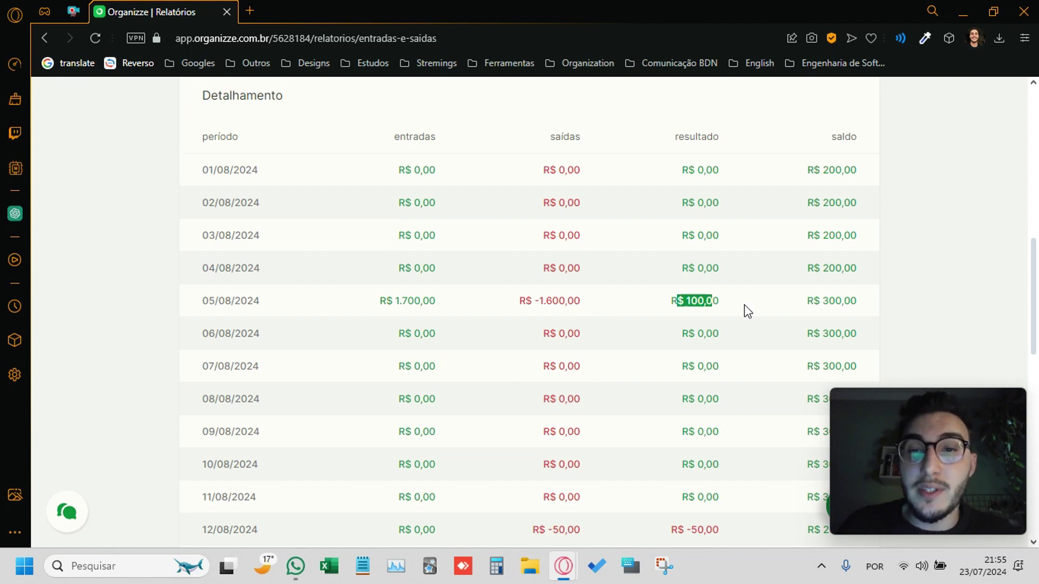
left_click(531, 320)
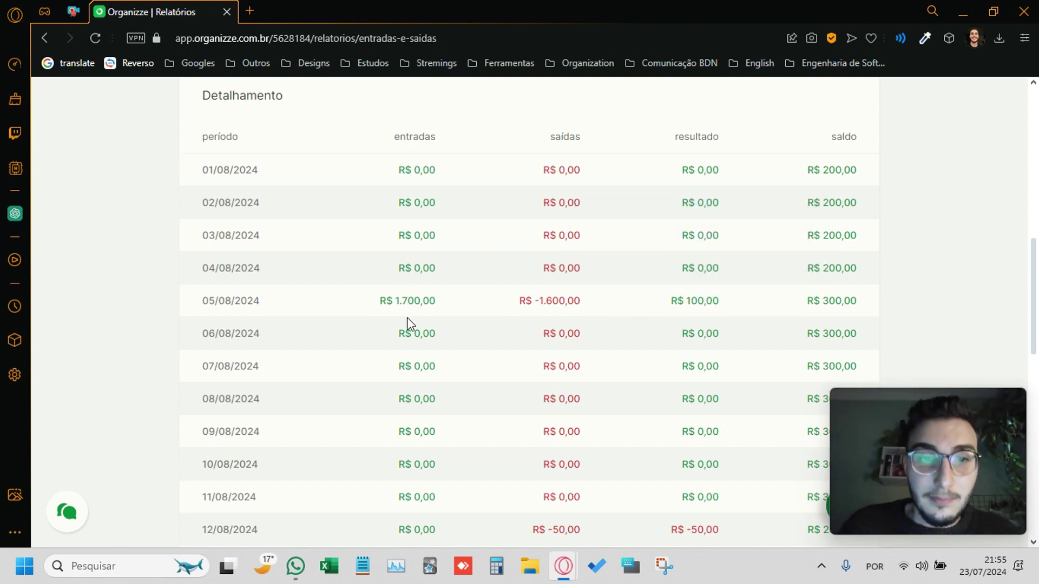
Step: Recheck how the 05/08/2024 resultado follows from that day's entradas minus its saídas
left_click_drag(380, 300, 437, 307)
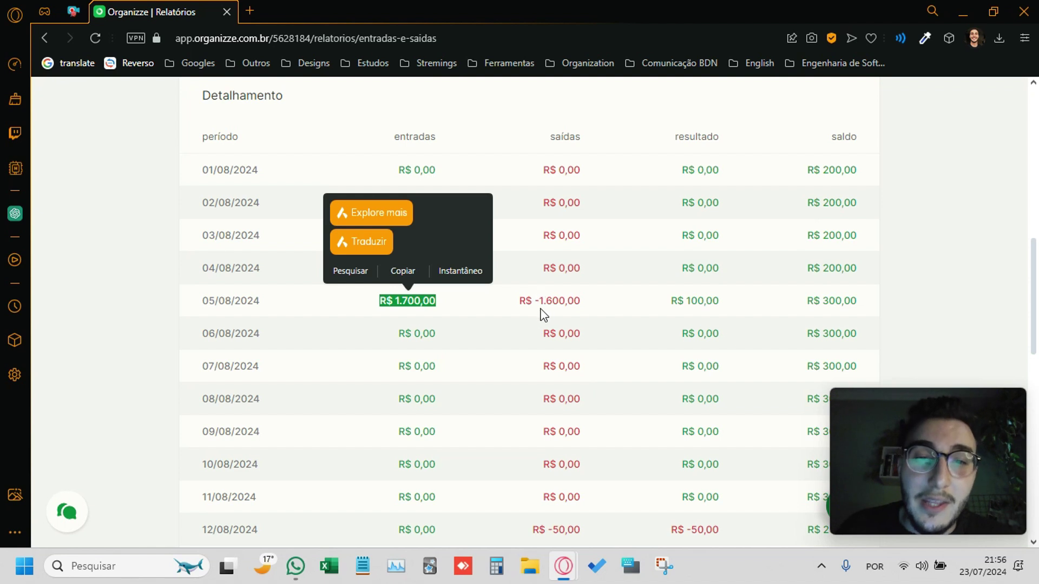
left_click_drag(527, 301, 584, 311)
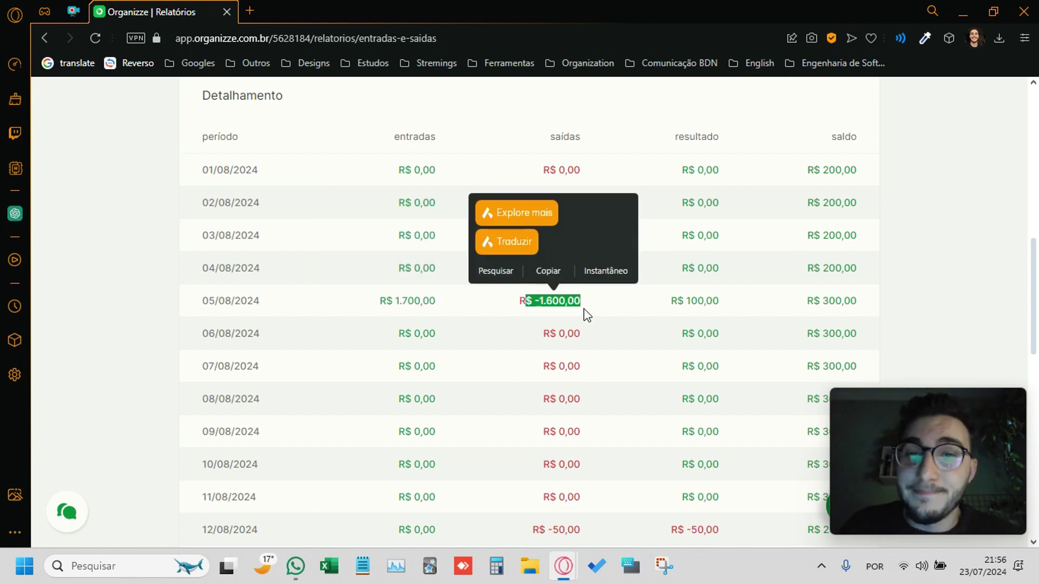
left_click(536, 301)
left_click_drag(520, 301, 575, 301)
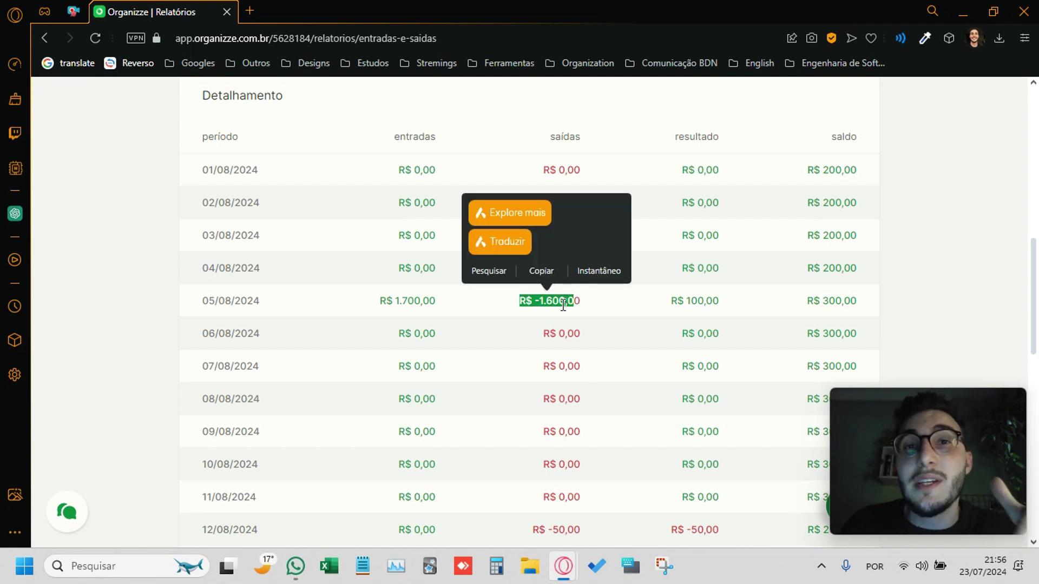
left_click_drag(667, 302, 720, 301)
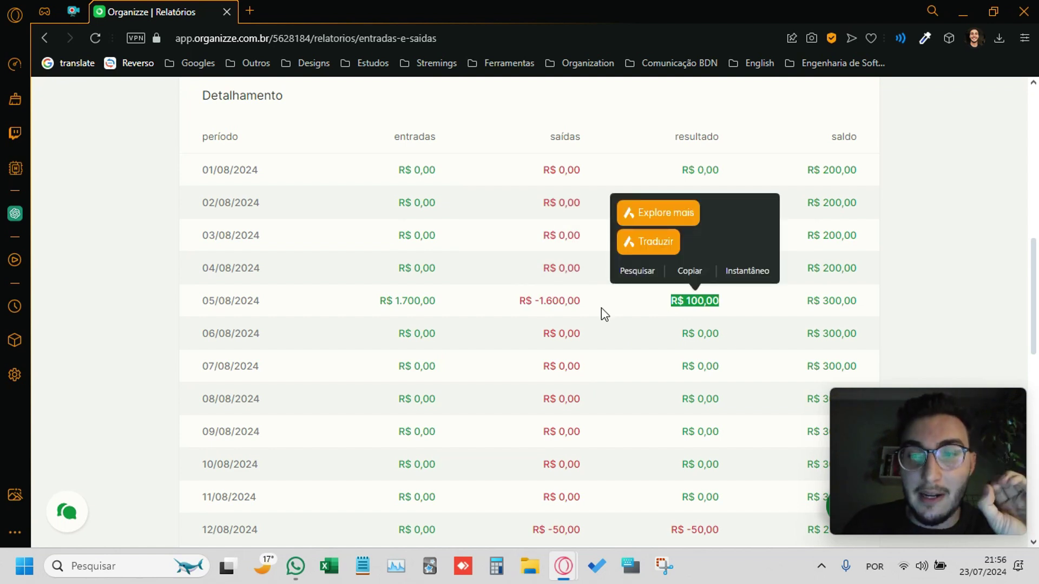
left_click_drag(385, 301, 439, 302)
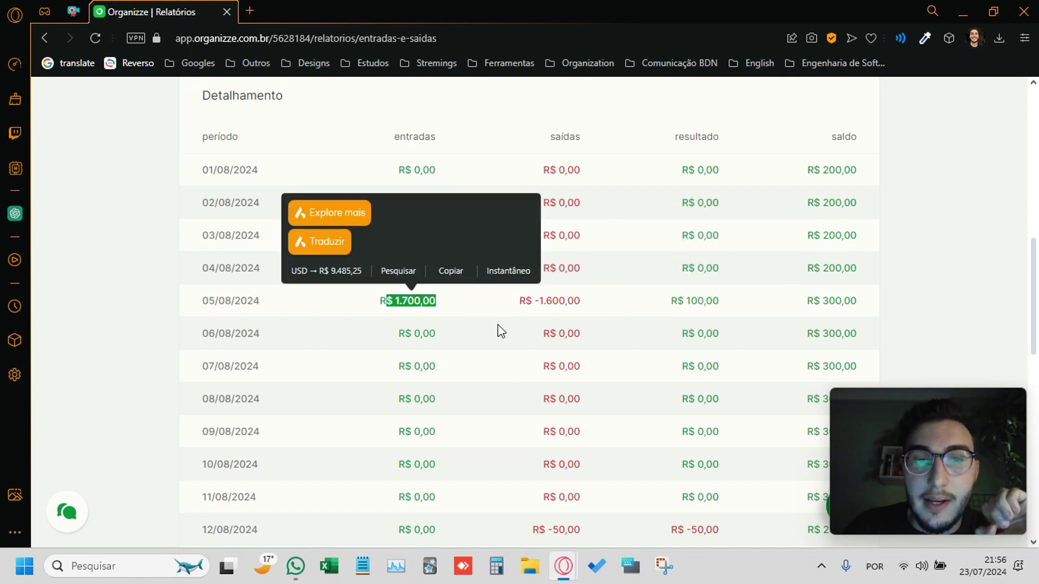
Step: Trace the 05/08/2024 entradas, saídas and resultado through to that day's accumulated saldo
scroll(499, 336, "down", 1)
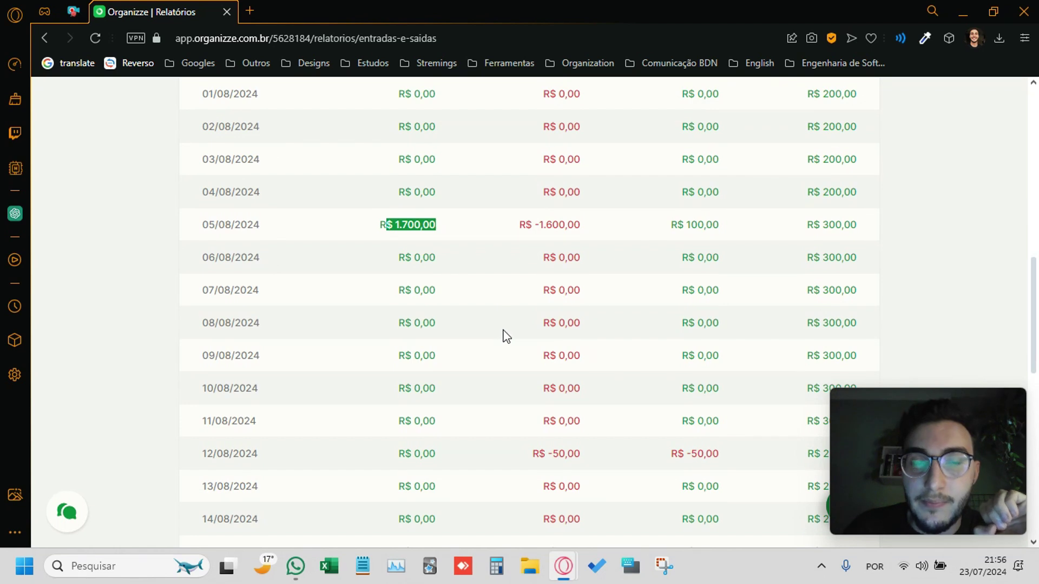
left_click_drag(520, 225, 573, 226)
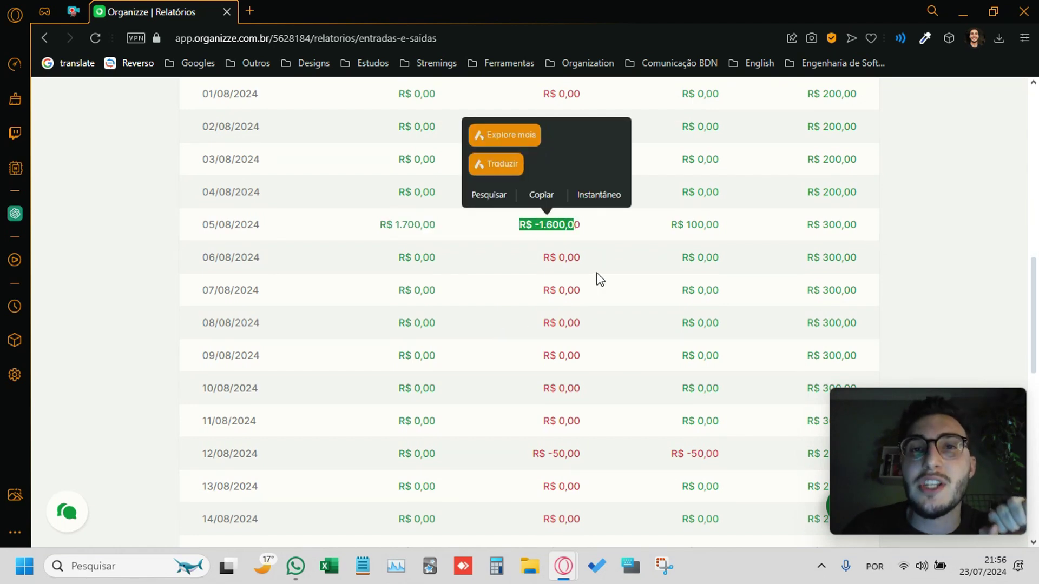
left_click_drag(671, 225, 722, 226)
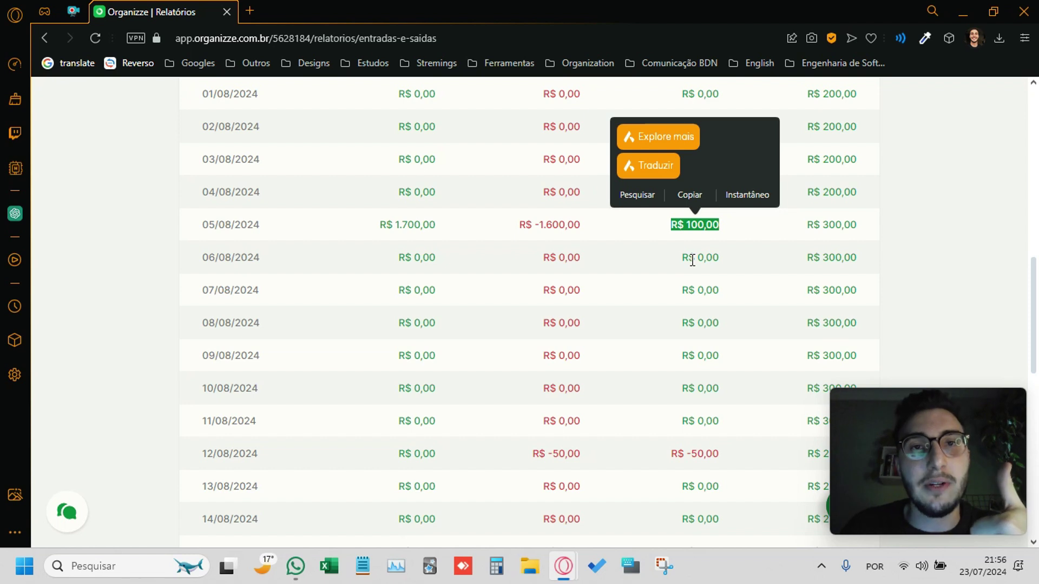
left_click_drag(808, 224, 865, 228)
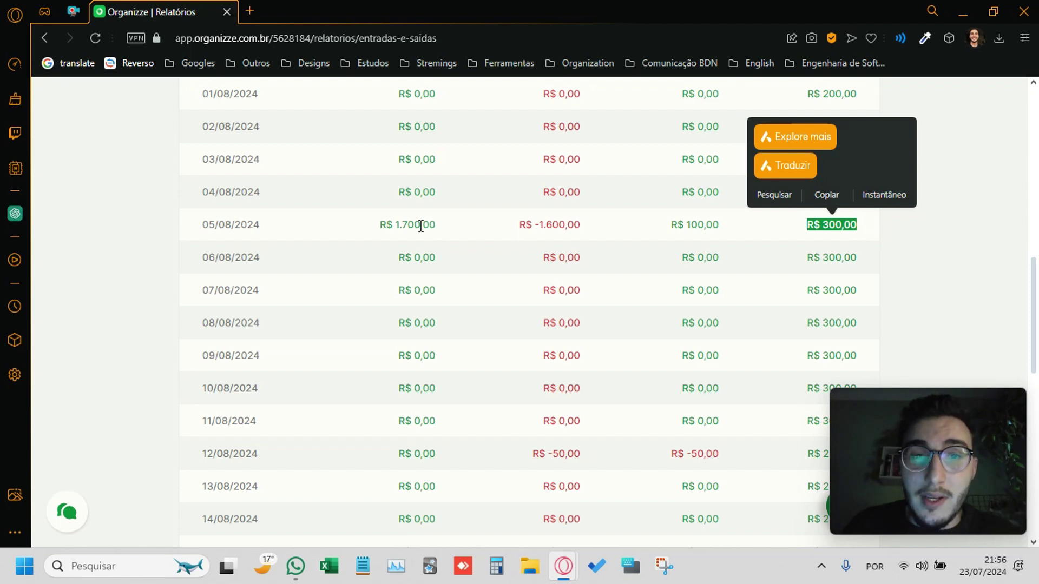
left_click_drag(395, 225, 447, 233)
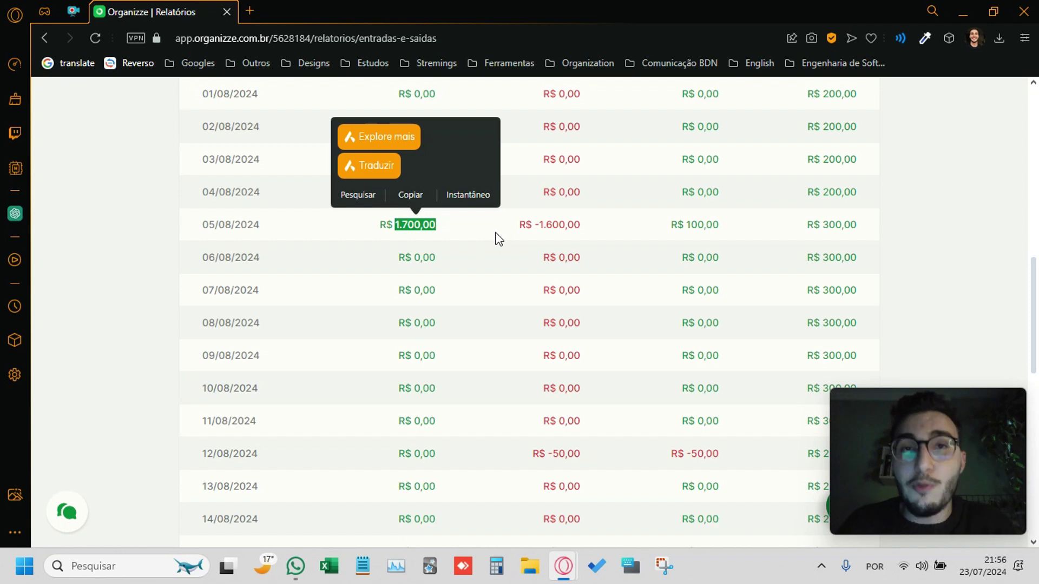
left_click_drag(518, 225, 580, 225)
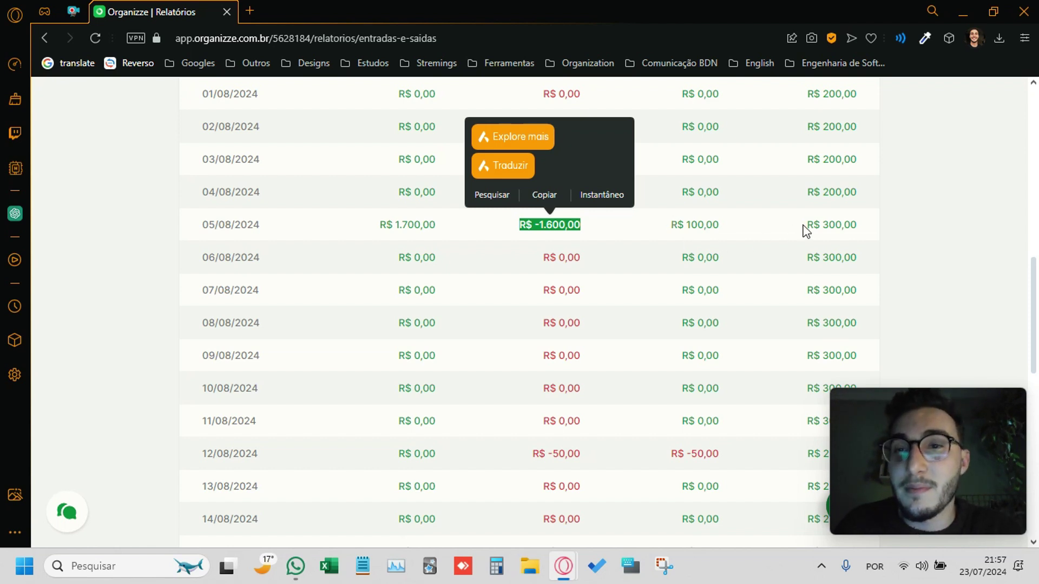
left_click_drag(804, 227, 860, 225)
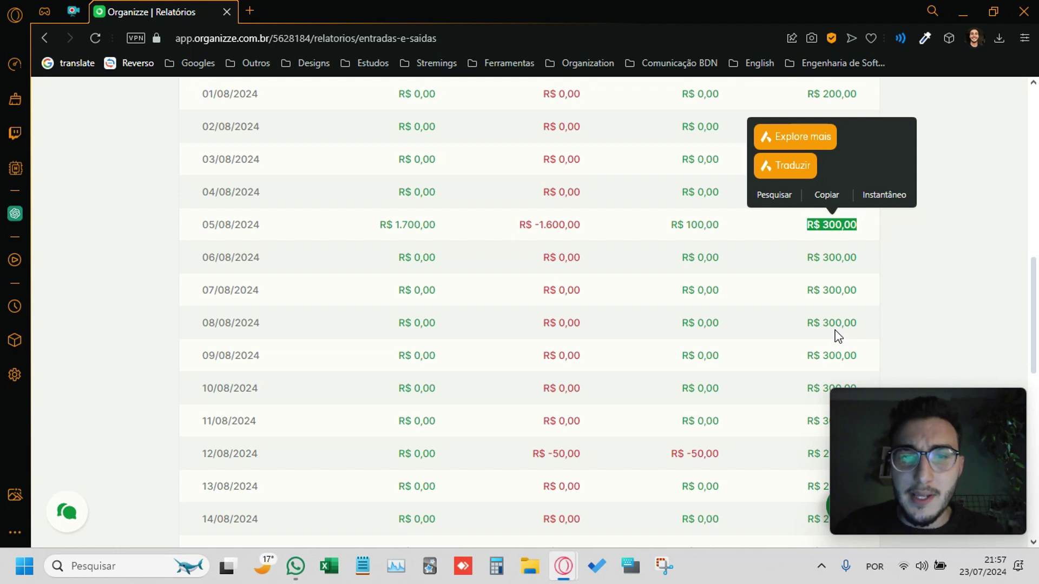
Step: Go to the 12/08/2024 row of the Detalhamento table and examine its saídas against its entradas
scroll(836, 336, "down", 1)
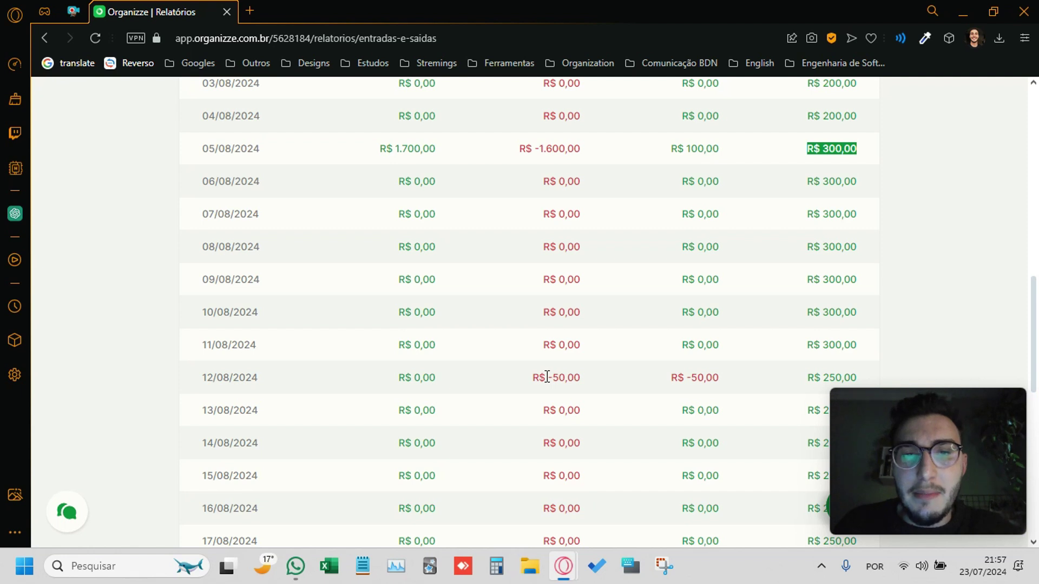
scroll(548, 376, "down", 2)
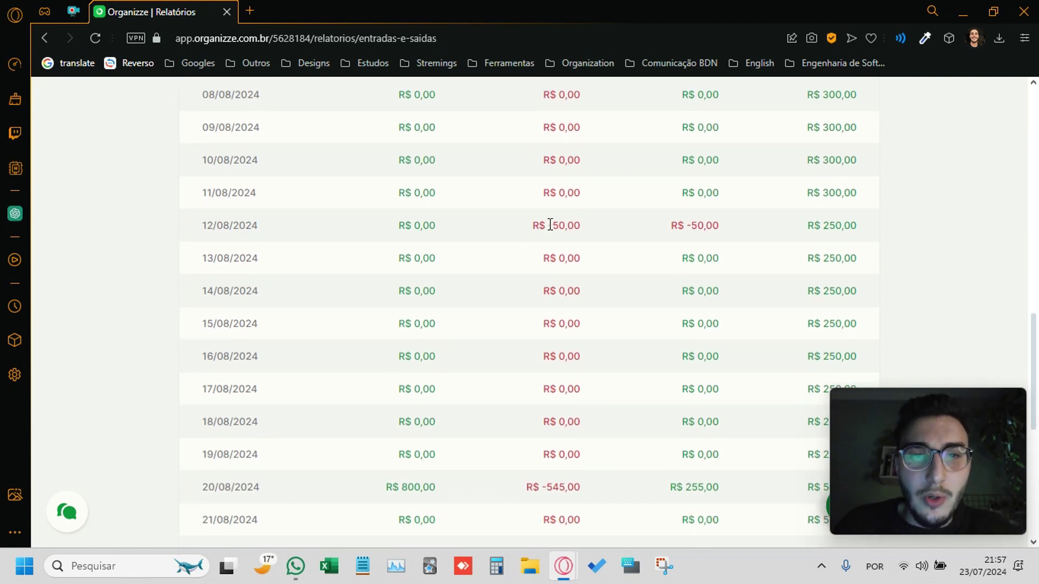
left_click_drag(531, 225, 583, 227)
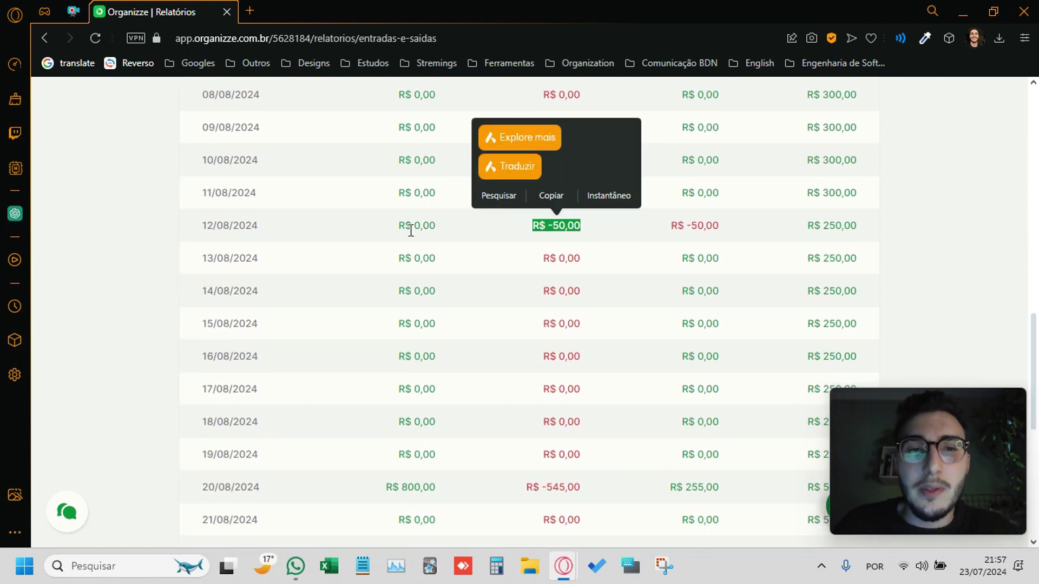
left_click_drag(407, 227, 447, 230)
triple_click(564, 228)
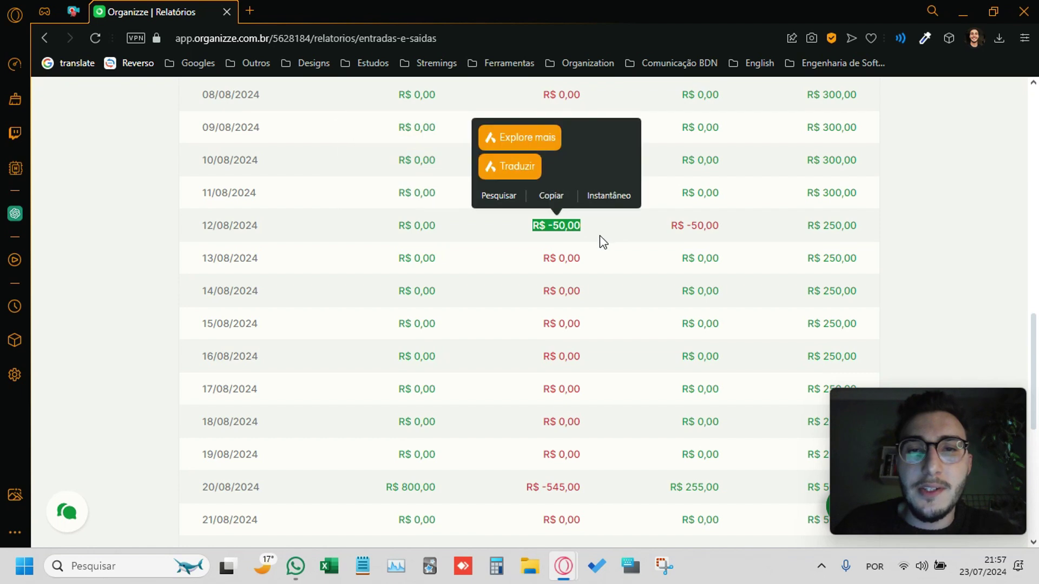
Step: Compare the 12/08/2024 saldo with the 11/08/2024 saldo to see how that day's saídas affect it
triple_click(836, 230)
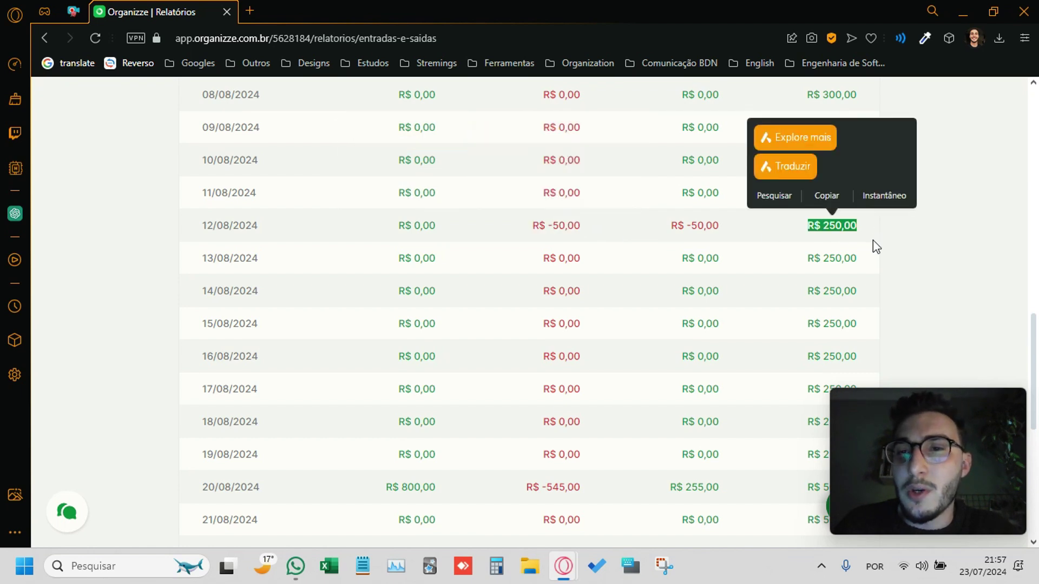
scroll(872, 248, "up", 2)
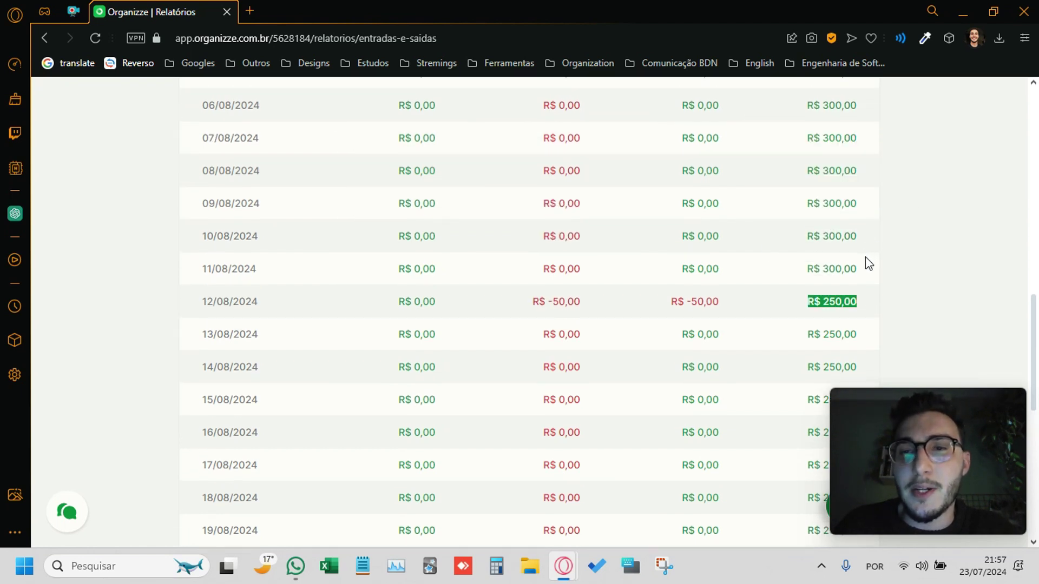
scroll(866, 257, "down", 2)
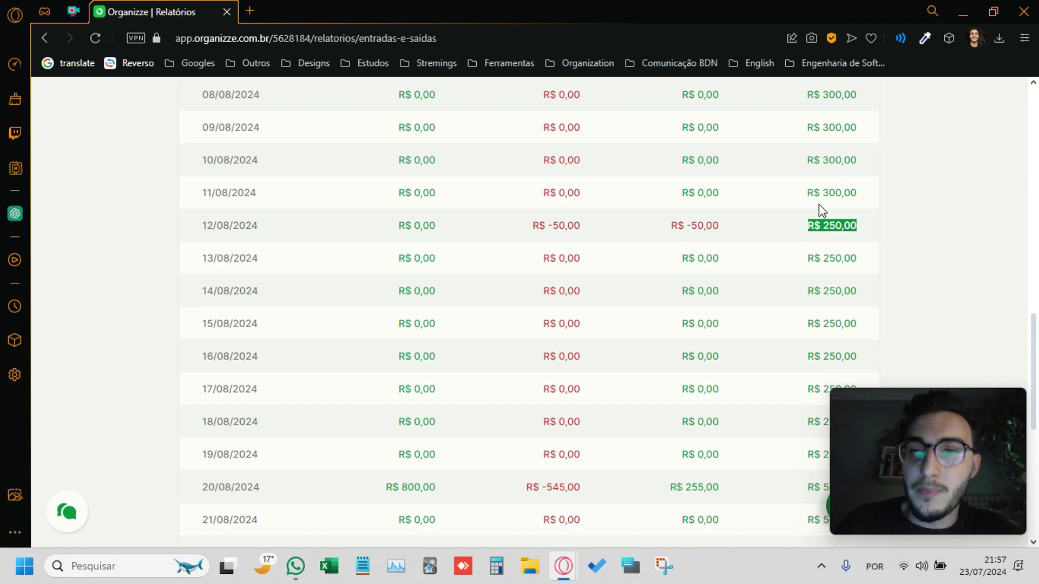
left_click_drag(813, 192, 860, 194)
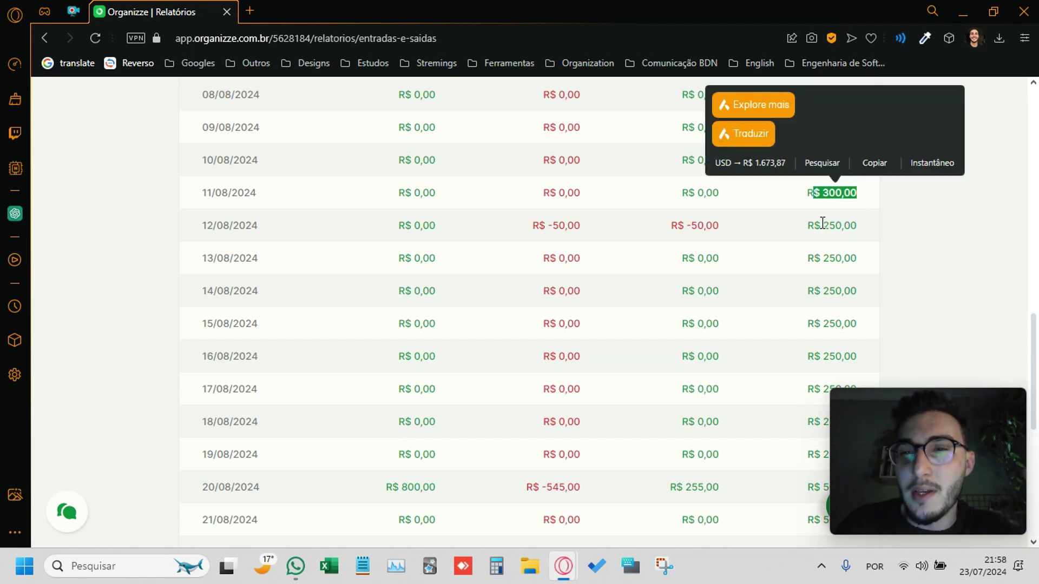
left_click_drag(819, 225, 861, 226)
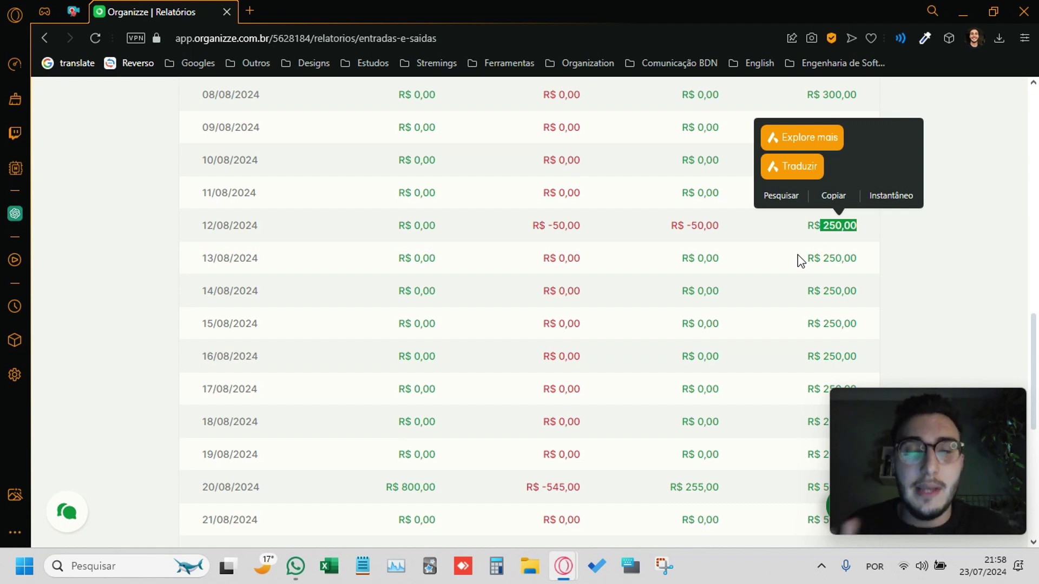
Step: Go to the 20/08/2024 row of the Detalhamento table and examine its entradas and saídas
scroll(801, 261, "down", 4)
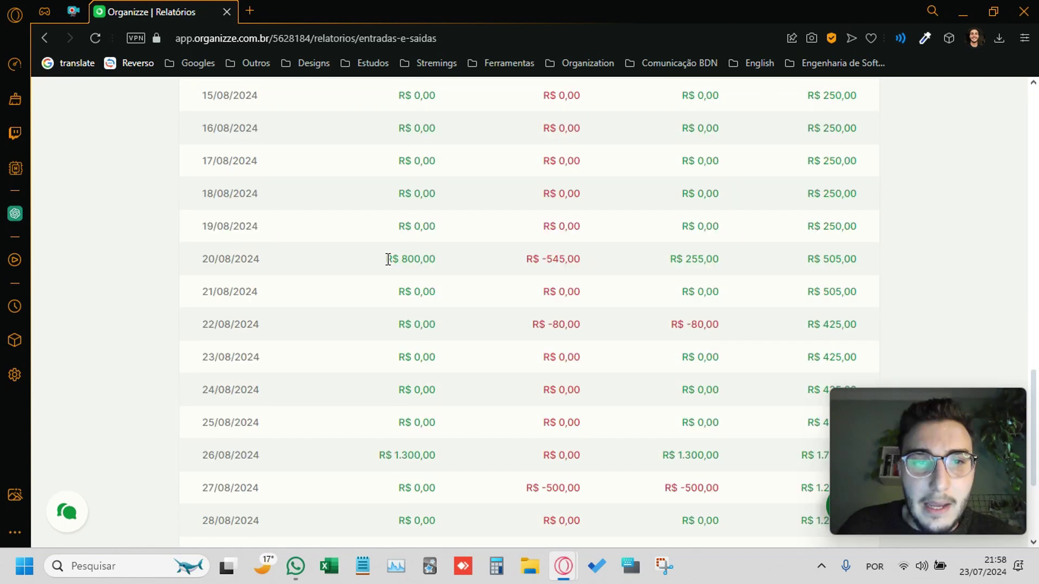
left_click_drag(386, 259, 871, 271)
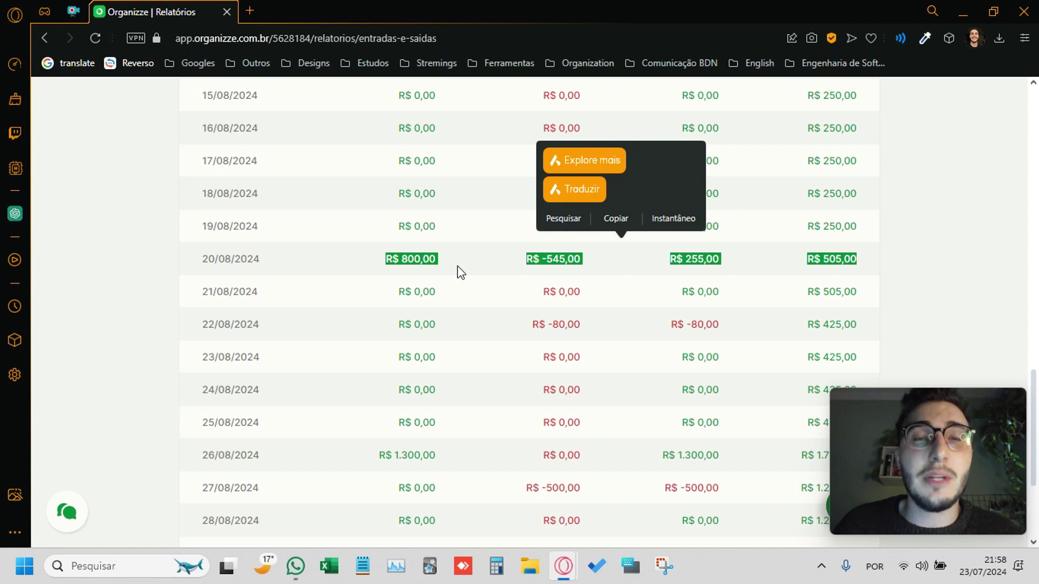
left_click(457, 265)
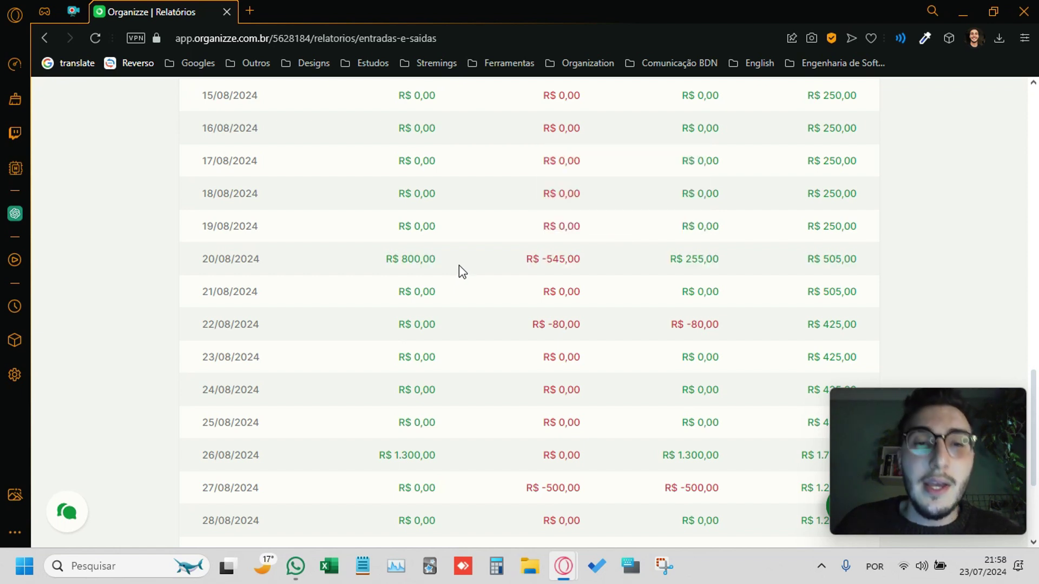
left_click_drag(392, 259, 436, 265)
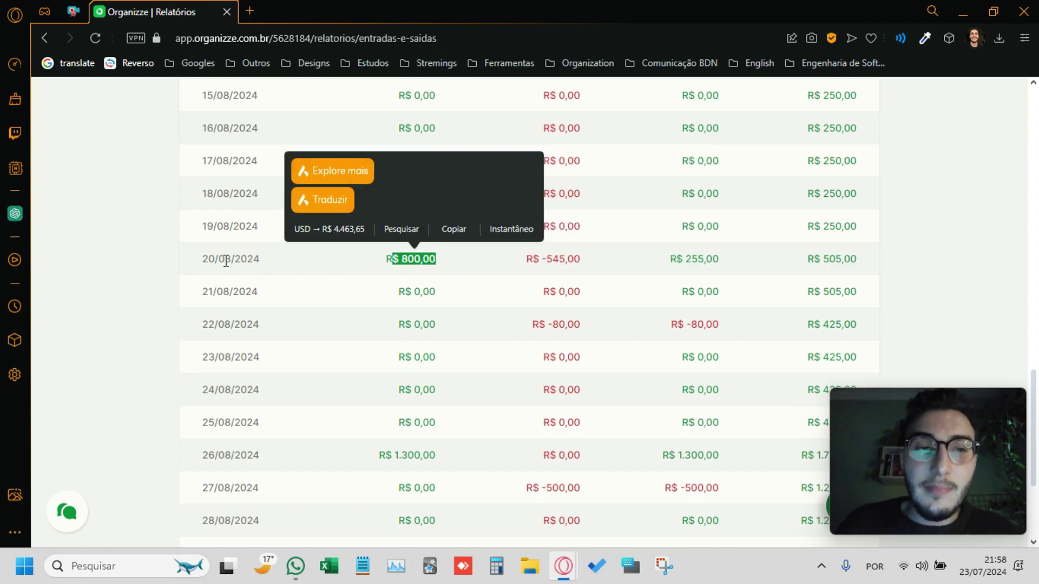
left_click_drag(203, 260, 259, 259)
left_click_drag(526, 259, 585, 264)
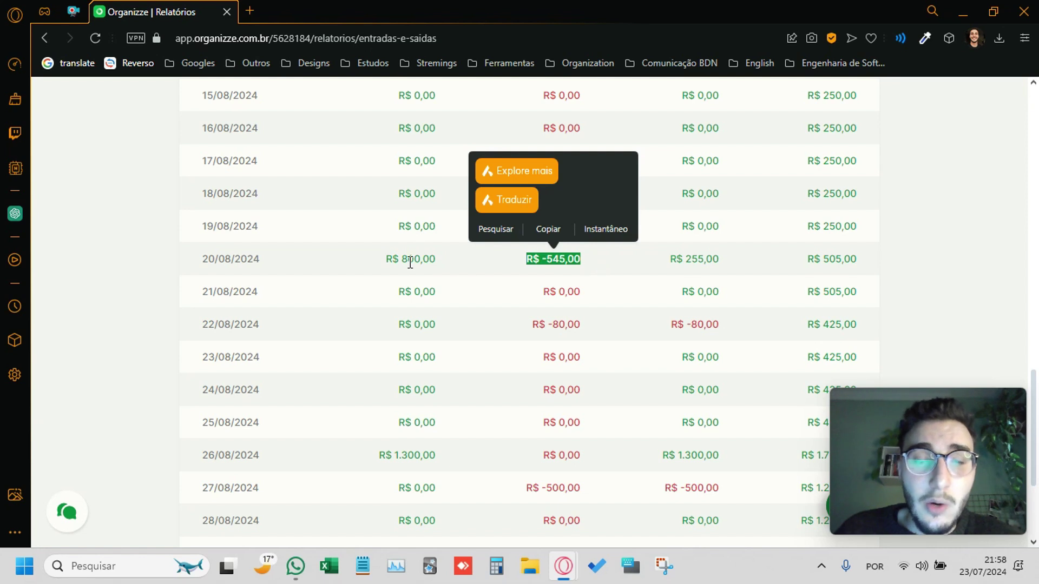
Step: Trace the 20/08/2024 entradas minus saídas through the resultado to that day's accumulated saldo
left_click_drag(393, 259, 432, 268)
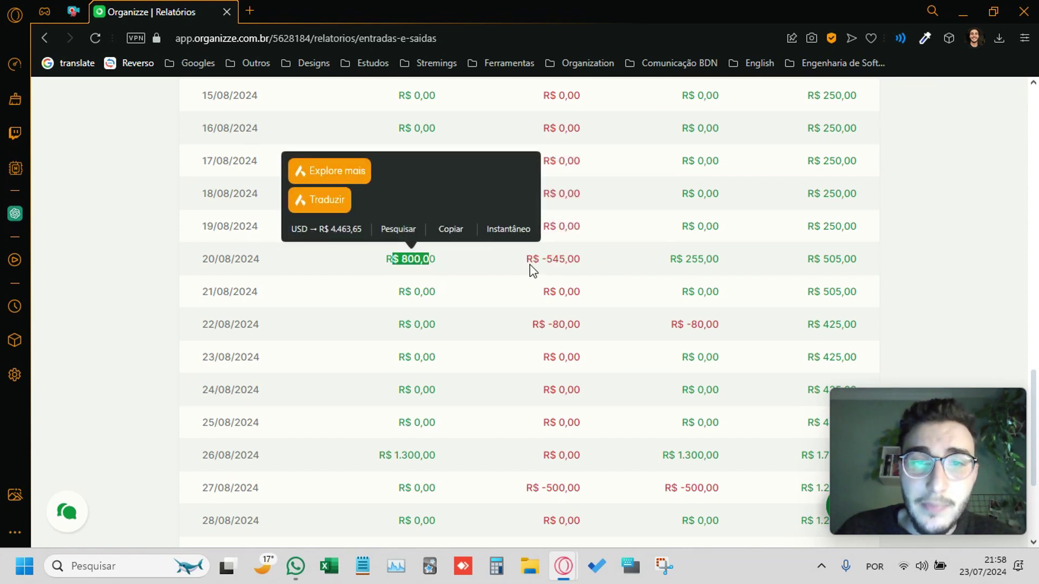
left_click_drag(526, 259, 575, 258)
left_click_drag(669, 259, 730, 262)
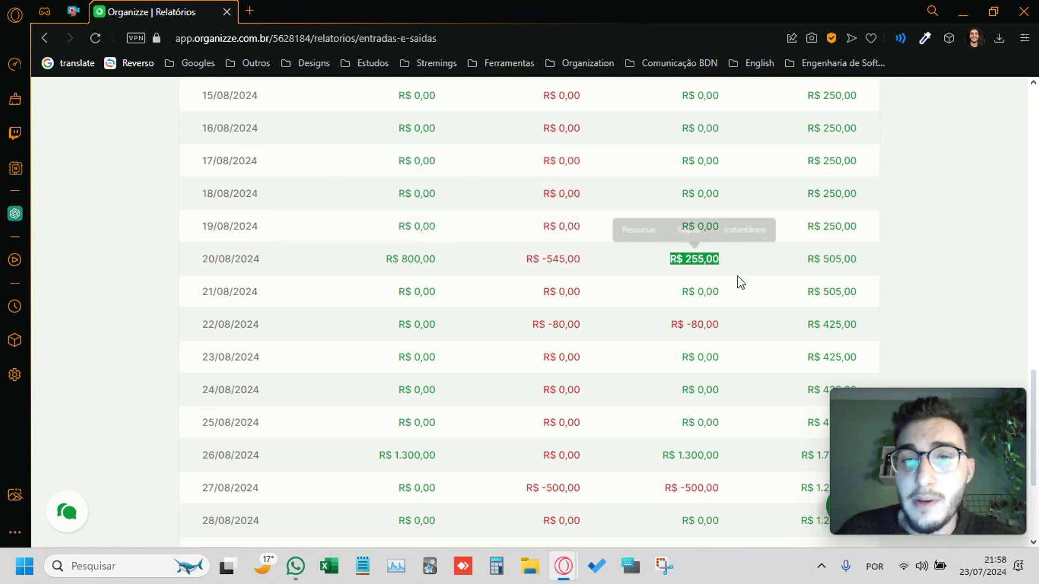
left_click(724, 317)
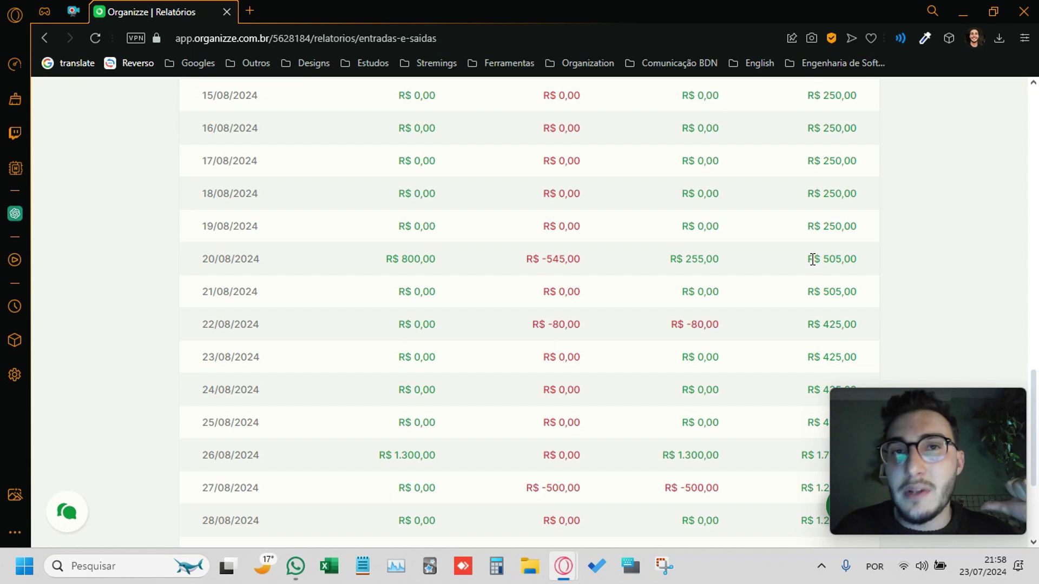
left_click_drag(812, 259, 785, 270)
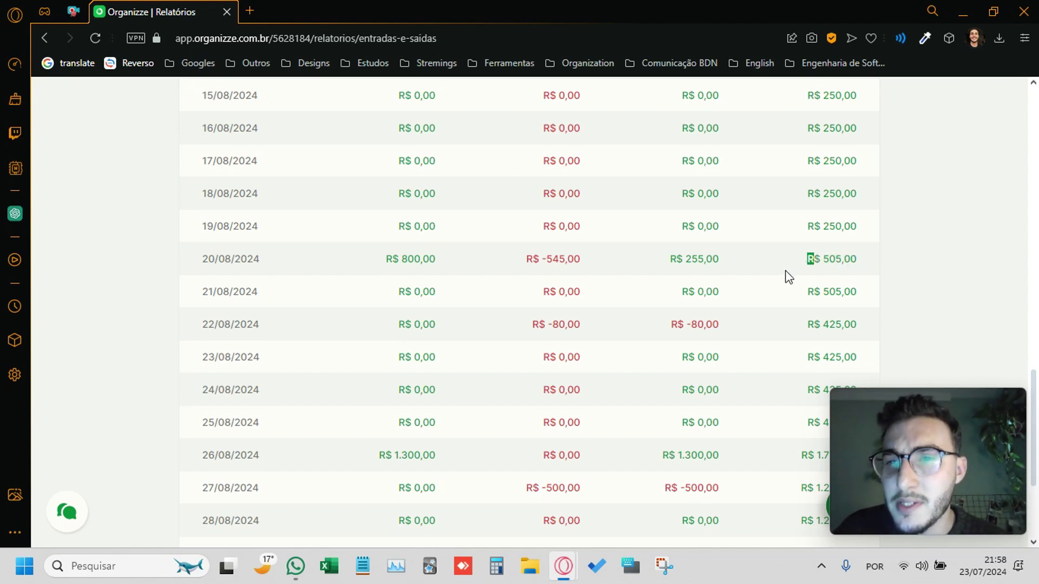
left_click(812, 263)
Step: Examine the 22/08/2024 row, following its saídas, resultado and entradas through to the saldo
scroll(811, 272, "down", 2)
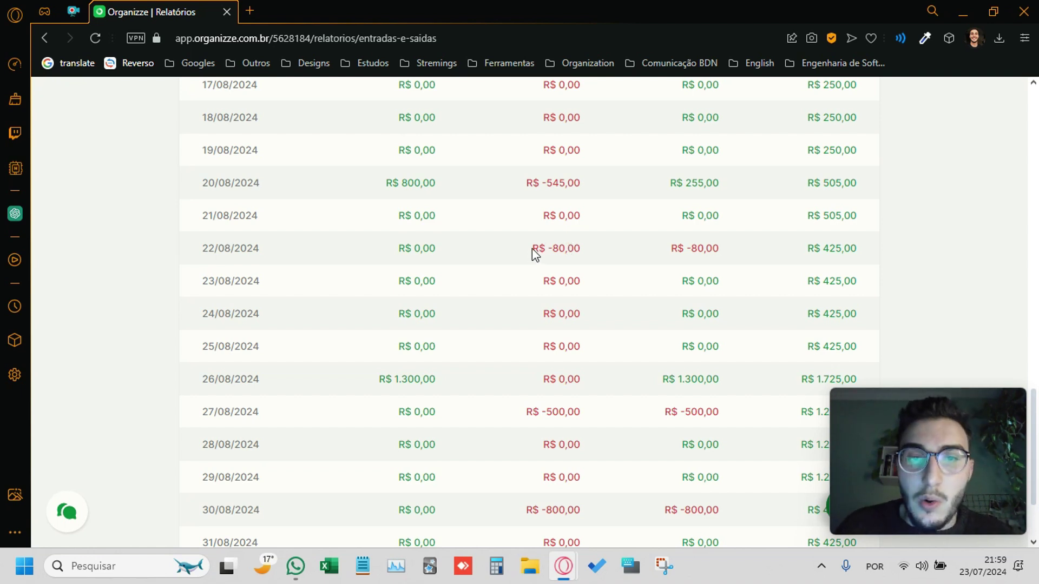
left_click_drag(531, 248, 584, 255)
left_click_drag(667, 250, 712, 250)
left_click_drag(410, 247, 440, 251)
left_click(815, 252)
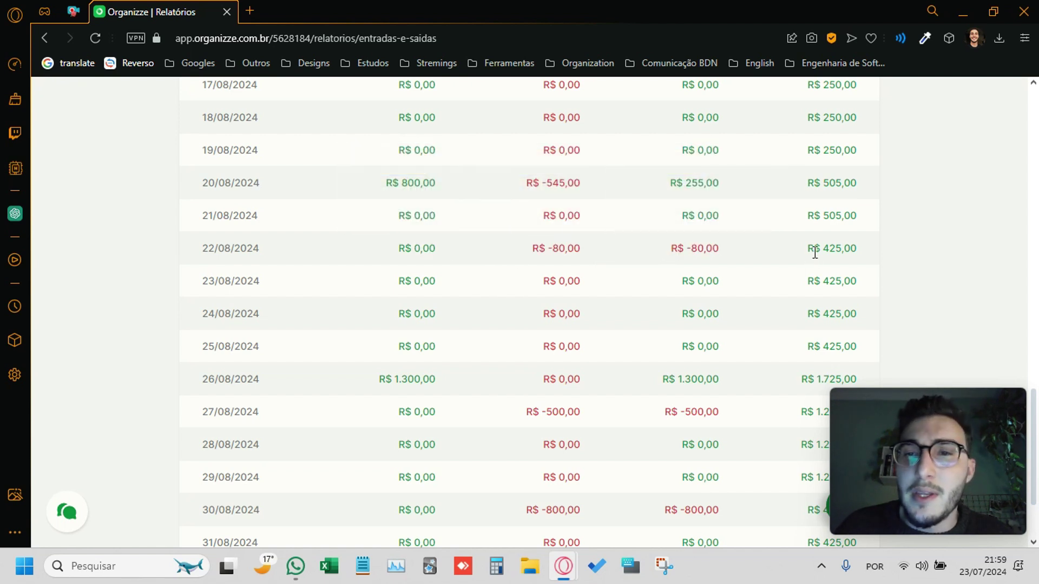
mouse_move(817, 250)
left_mouse_down()
mouse_move(860, 254)
mouse_move(805, 250)
left_mouse_up()
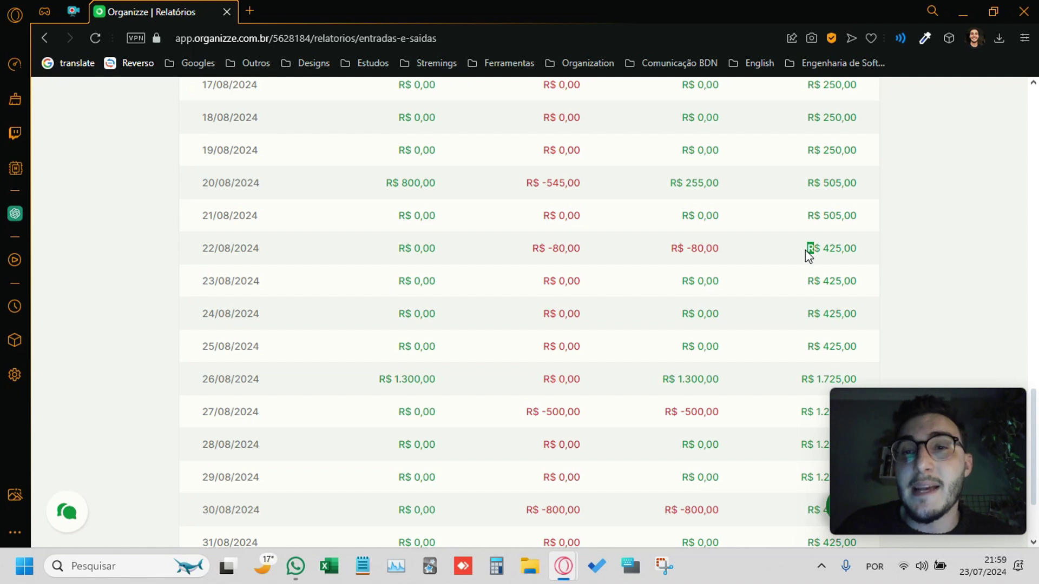
left_click(795, 254)
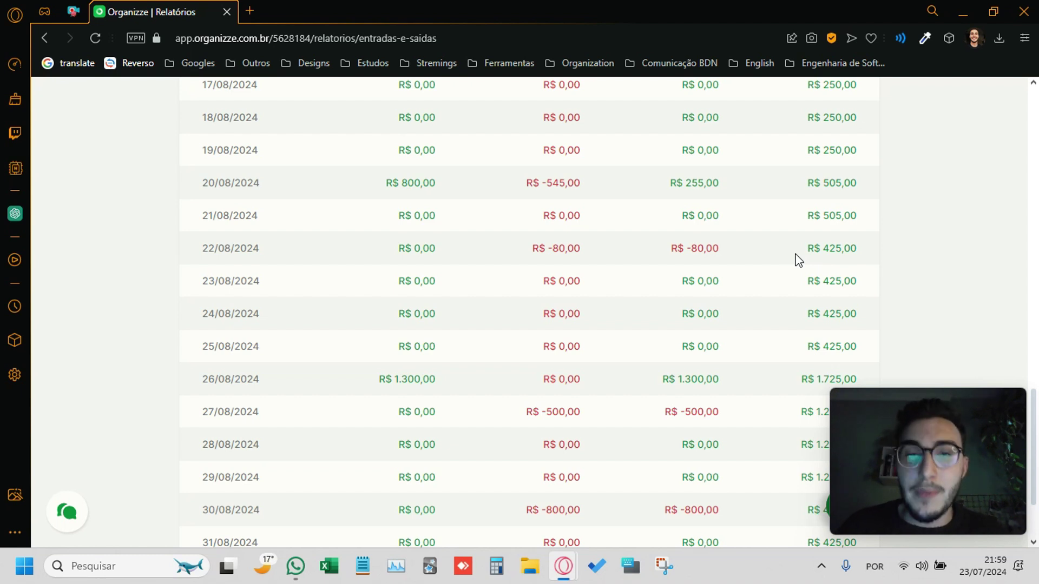
Step: Check the 26/08/2024 saídas and compare that day's saldo with the 25/08/2024 saldo
scroll(799, 260, "down", 2)
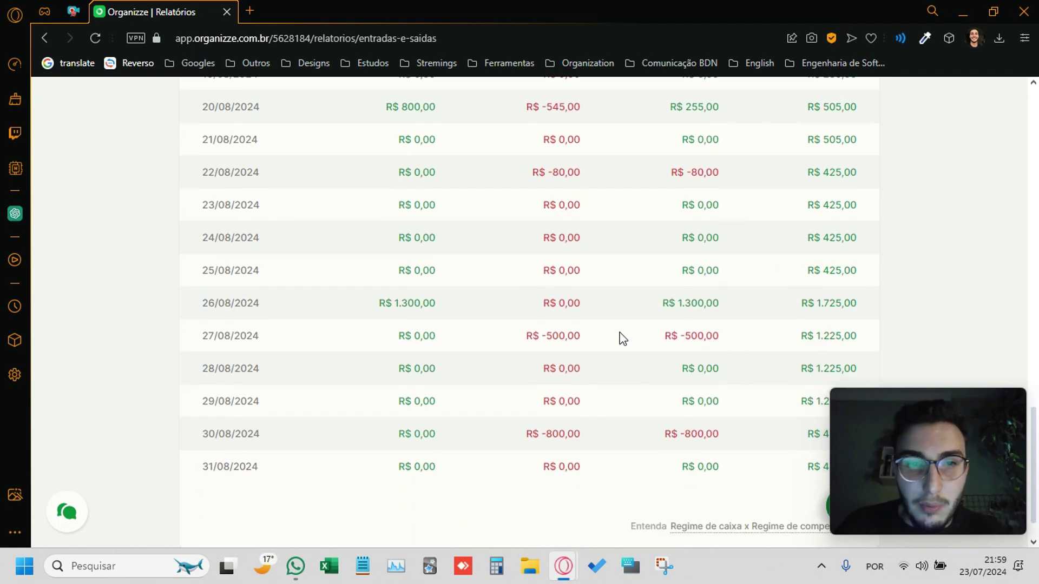
left_click_drag(211, 307, 284, 309)
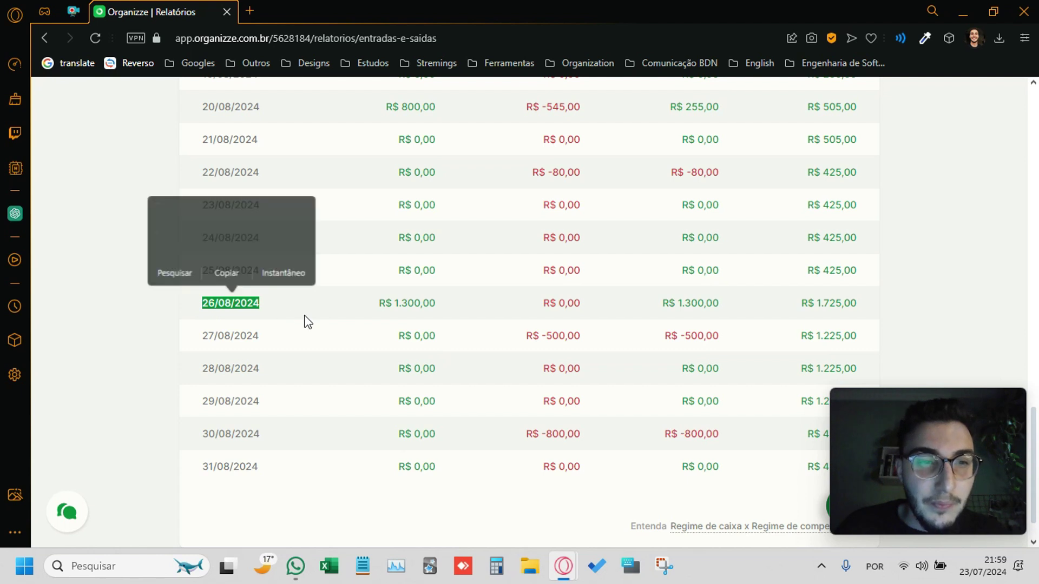
left_click(310, 308)
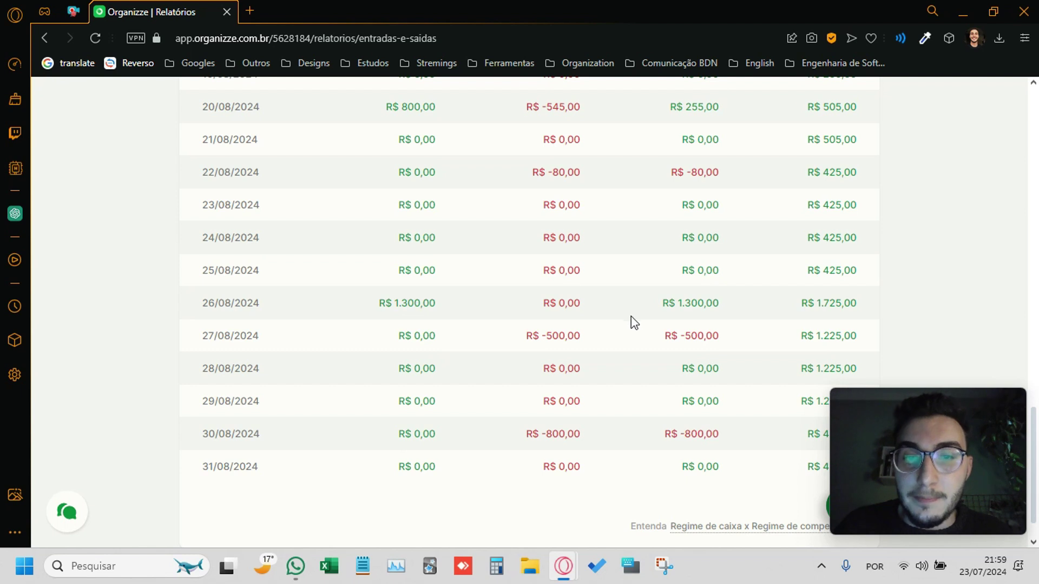
left_click_drag(545, 303, 581, 309)
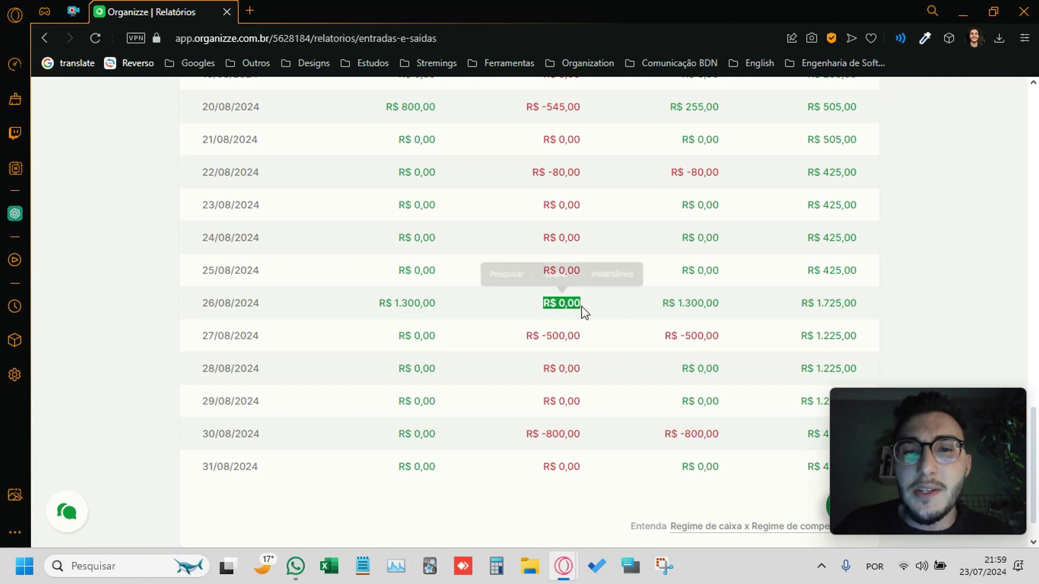
left_click(644, 311)
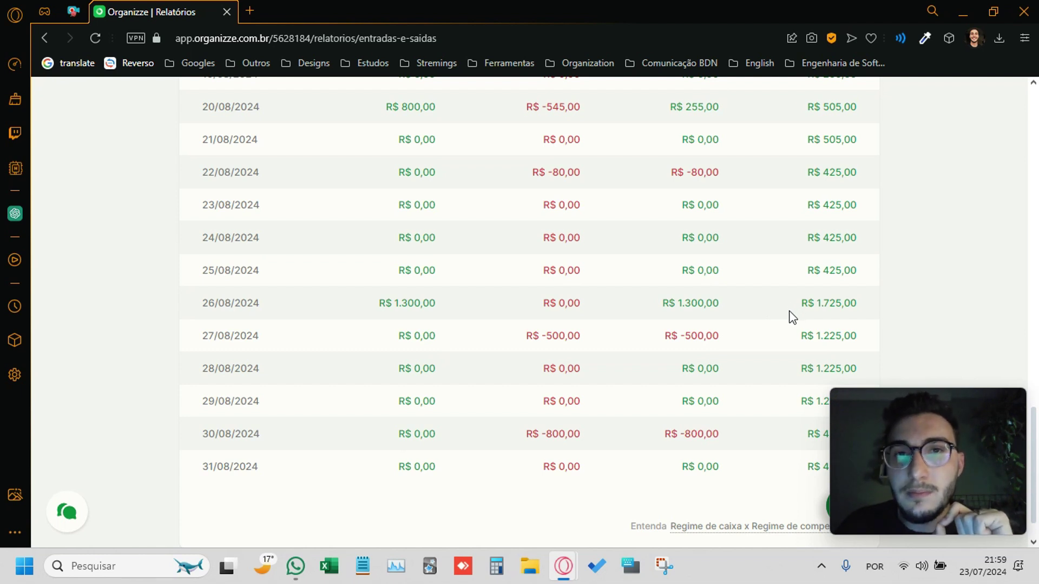
left_click_drag(814, 271, 868, 281)
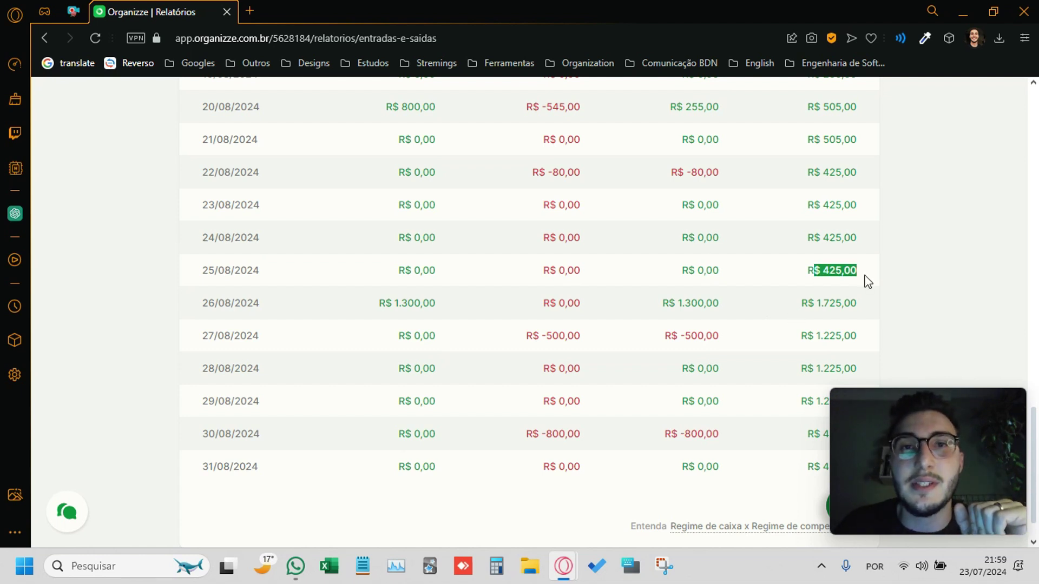
left_click_drag(803, 304, 858, 304)
Step: Check the 27/08/2024 saldo, and examine the entradas and saídas of 30/08/2024
scroll(701, 318, "down", 1)
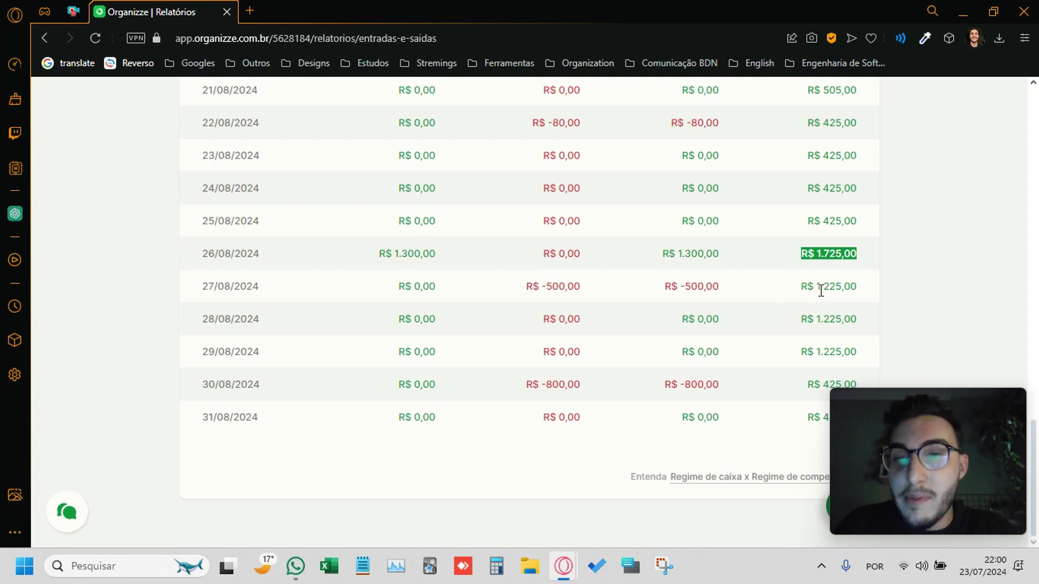
left_click_drag(801, 286, 864, 291)
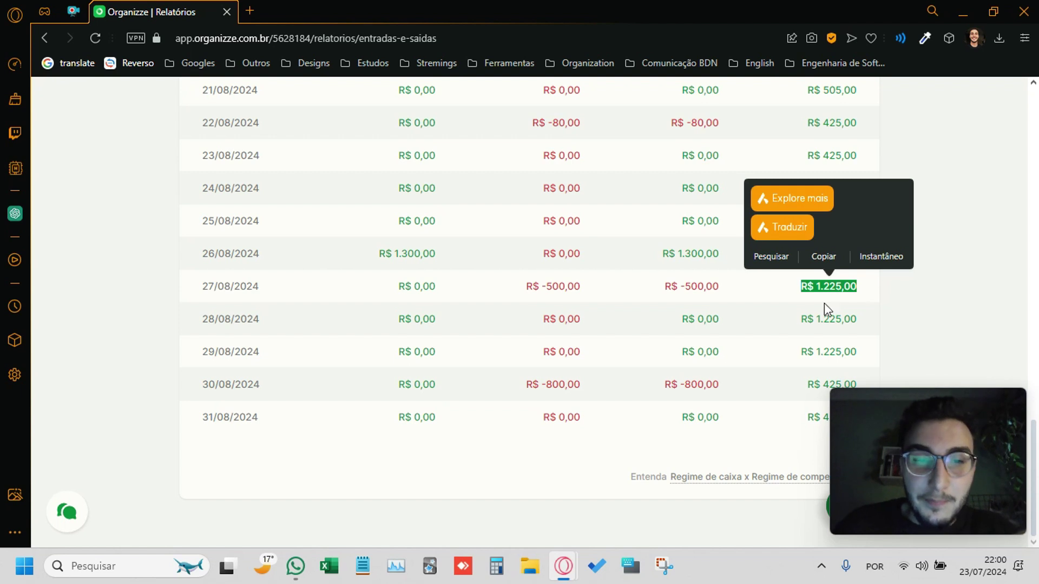
left_click_drag(202, 384, 611, 397)
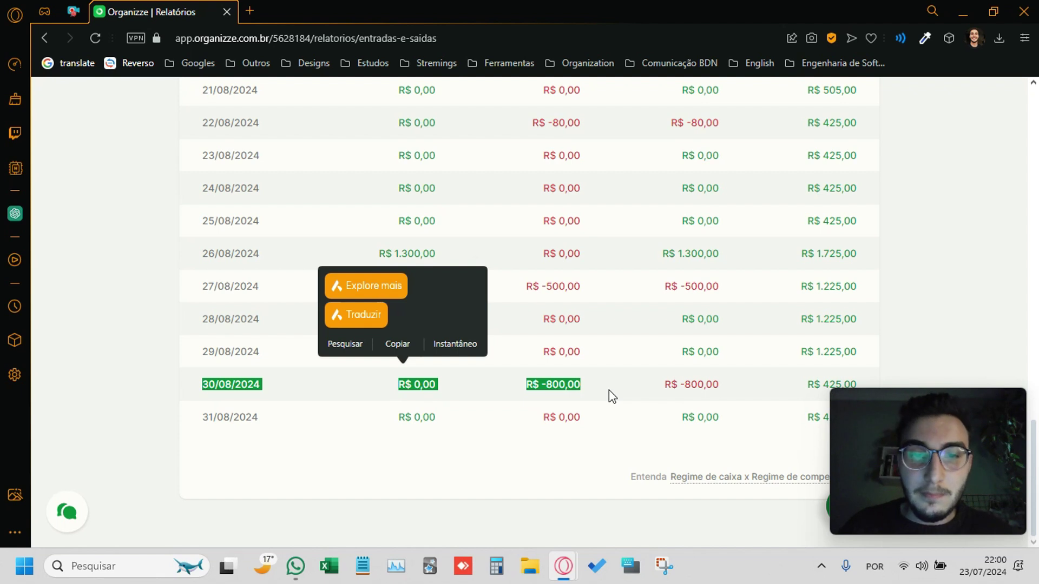
left_click(609, 390)
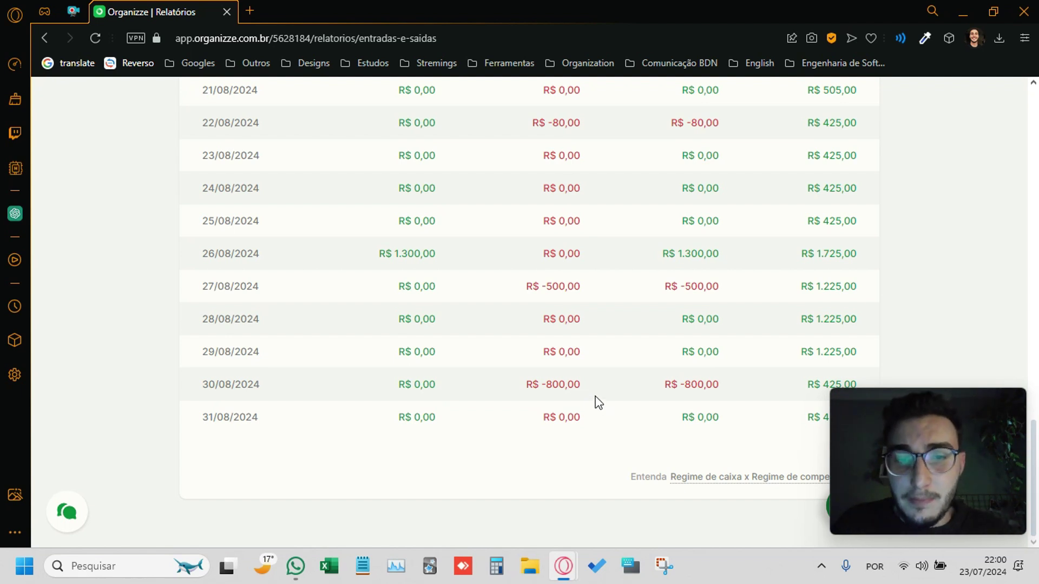
Step: Compare the 26/08/2024 entradas with the 30/08/2024 saídas and check the saldo left on 30/08/2024
left_click_drag(394, 254, 430, 255)
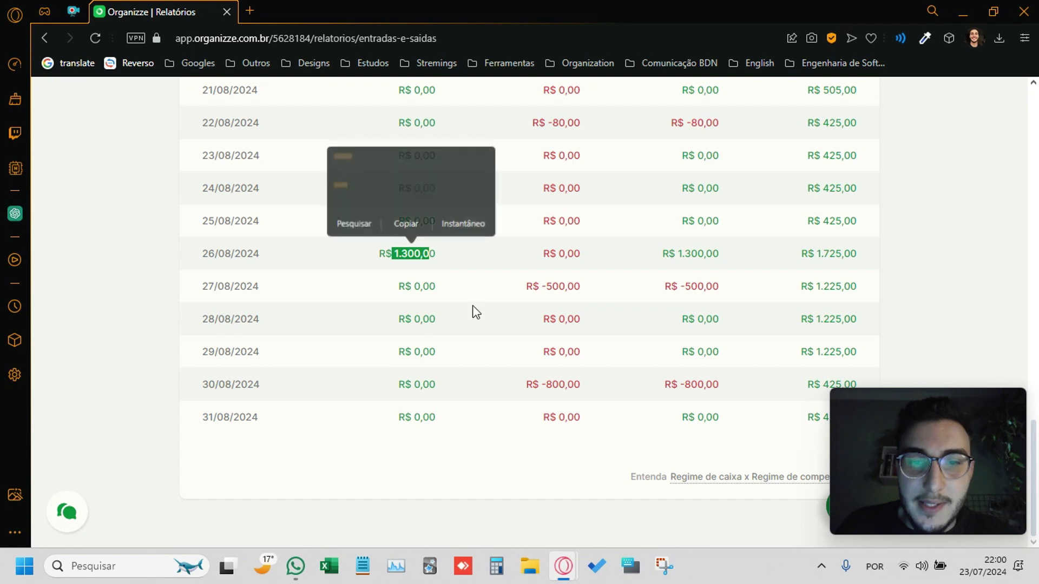
left_click(537, 381)
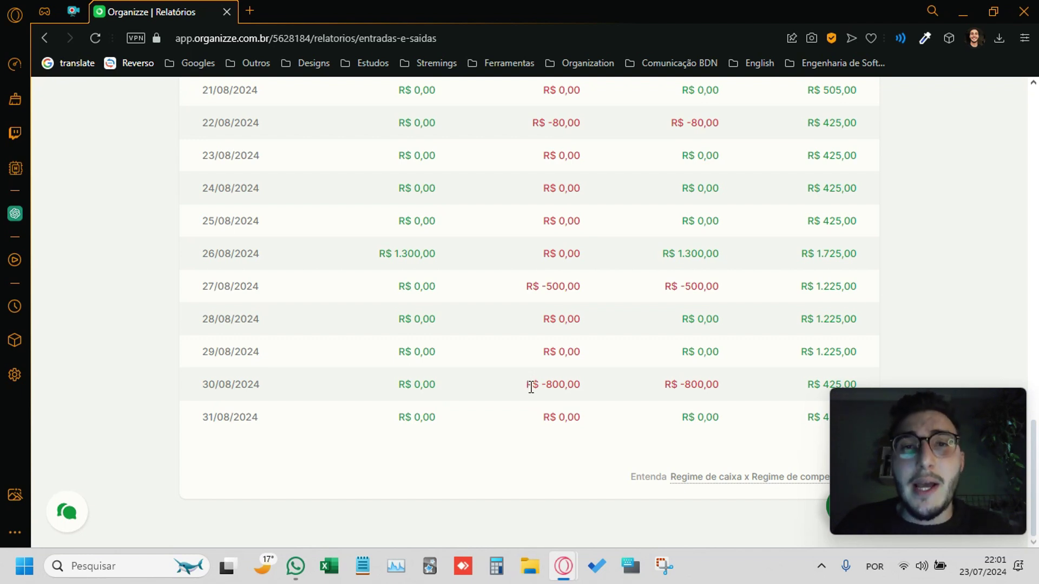
left_click_drag(529, 385, 590, 403)
left_click(587, 393)
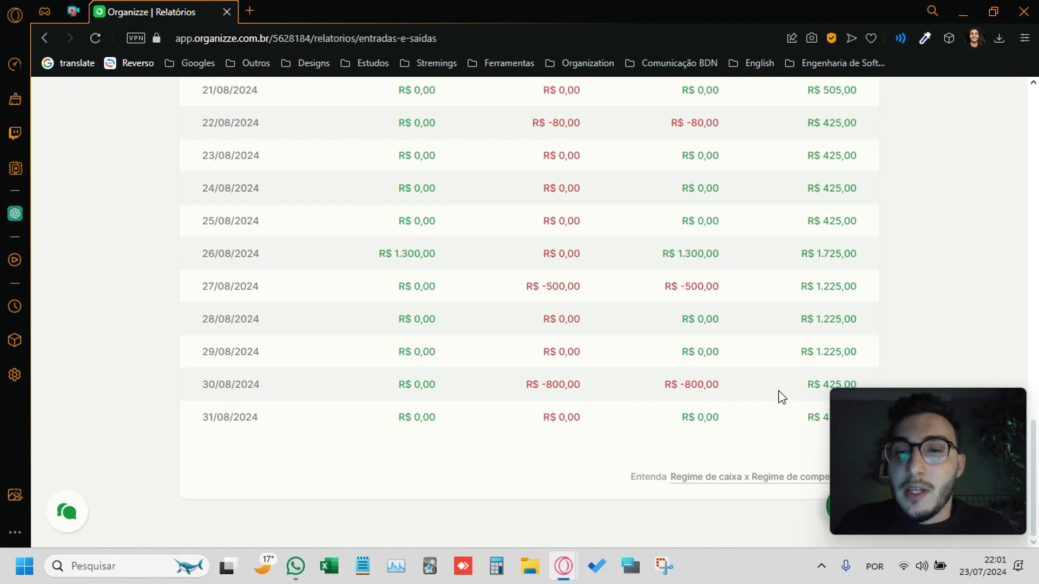
double_click(815, 385)
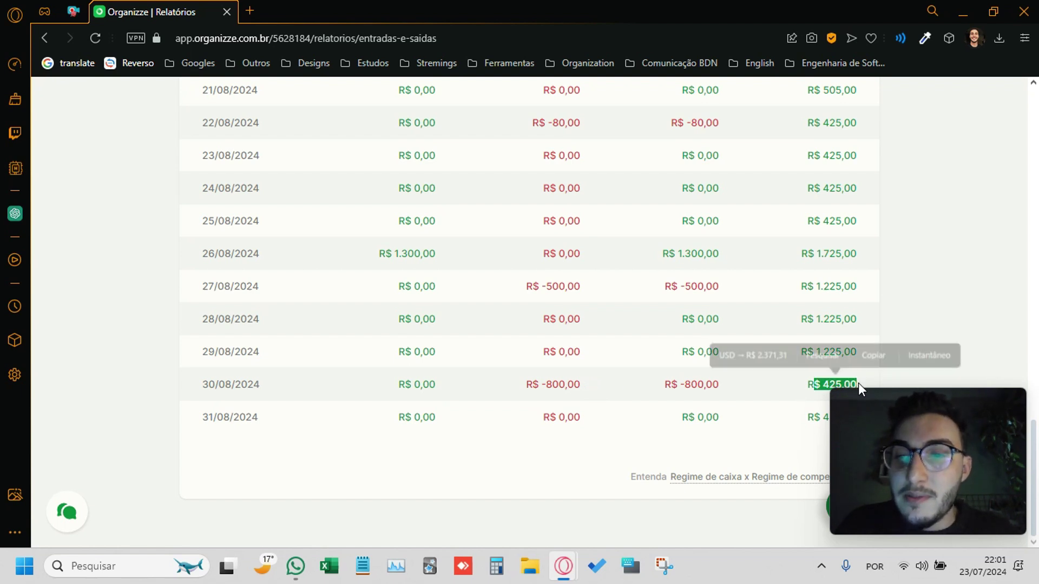
left_click(814, 388)
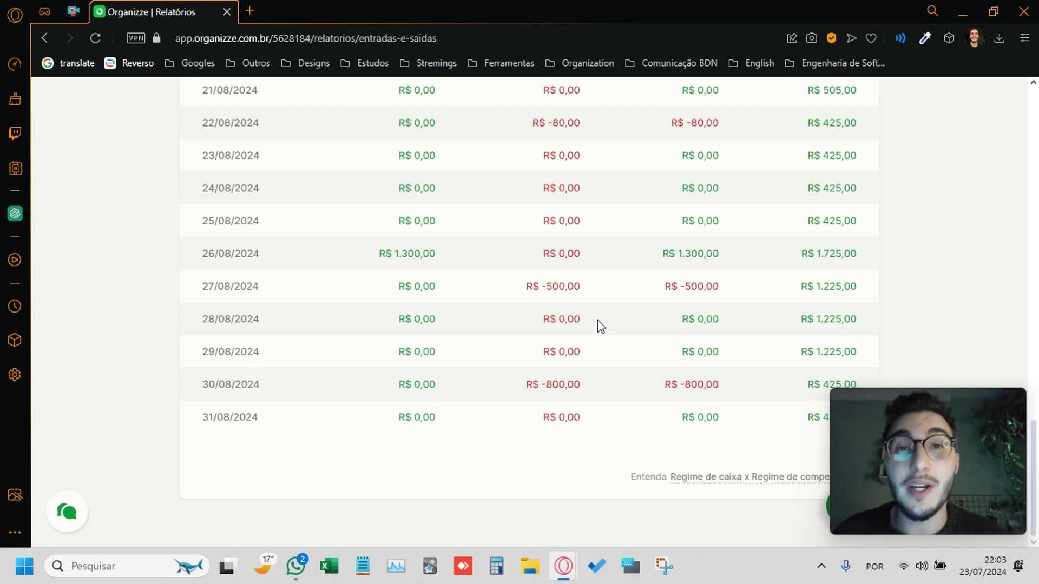
Step: Return from the report to the account overview and check the upcoming bills under Contas a pagar
scroll(598, 320, "up", 10)
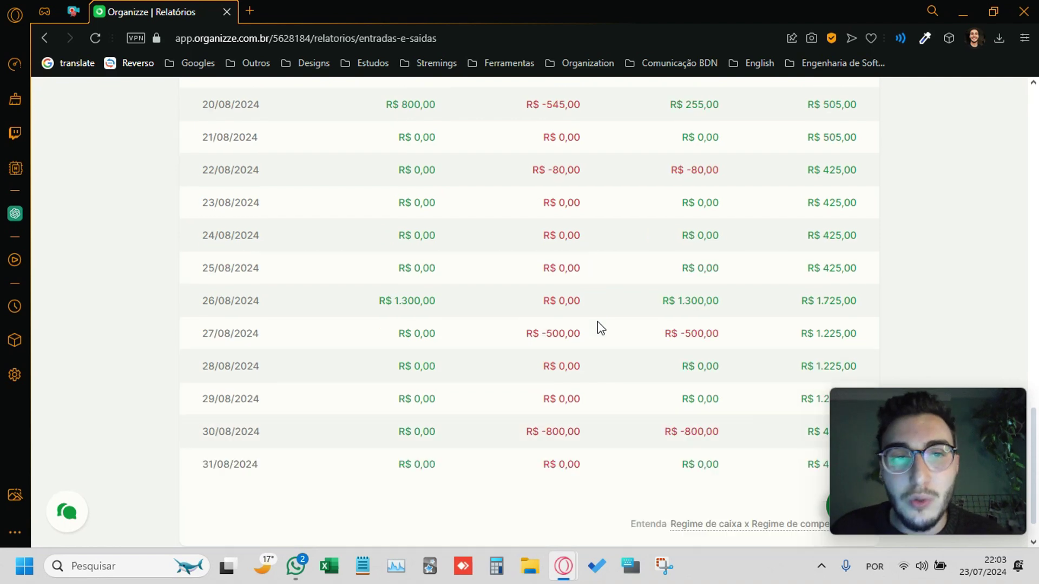
scroll(598, 322, "up", 10)
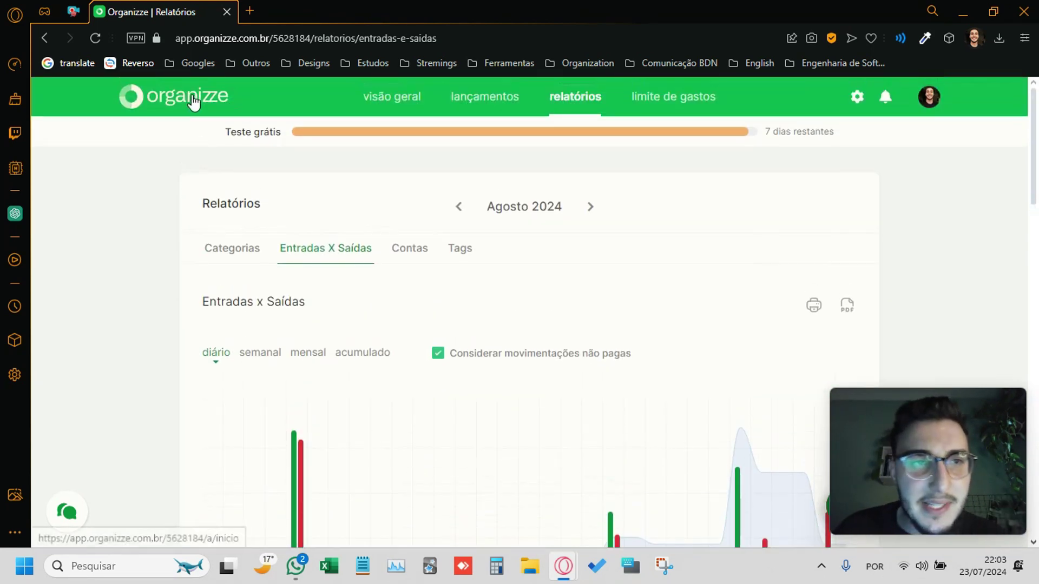
left_click(192, 100)
scroll(313, 364, "down", 10)
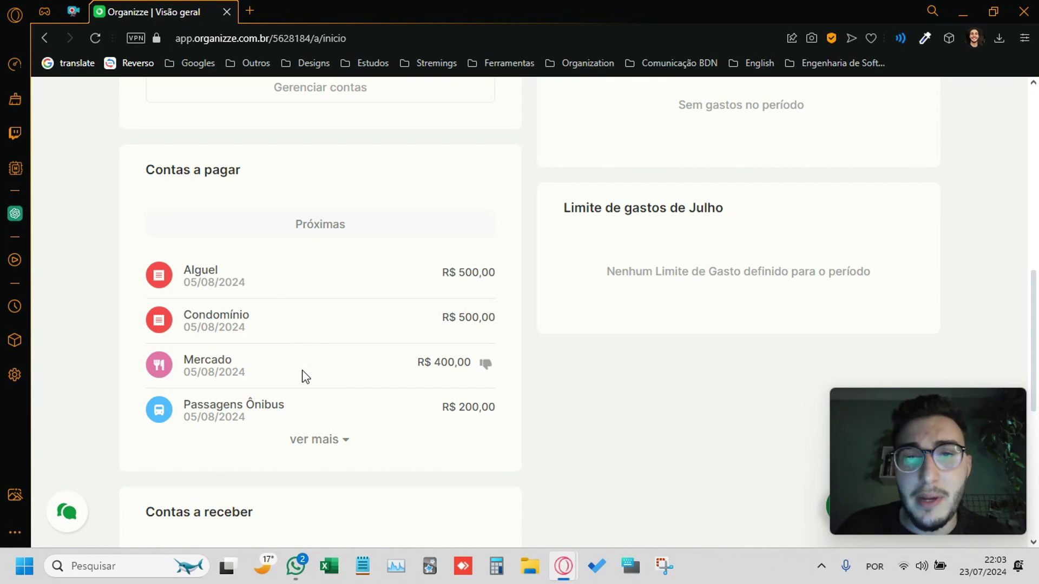
scroll(306, 379, "up", 7)
scroll(309, 383, "up", 4)
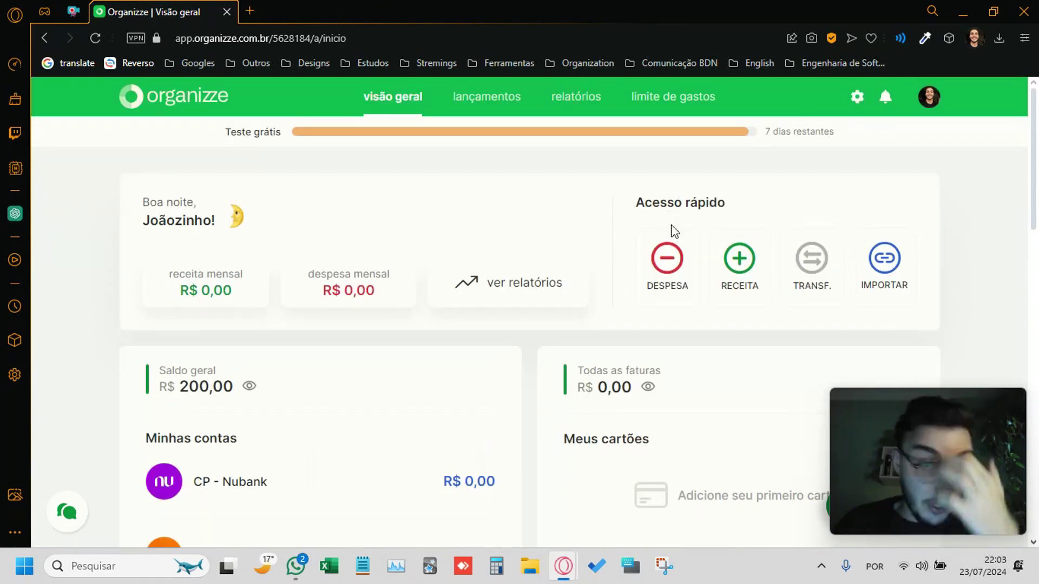
Step: Start a new expense described as paying a person for the trousers, with a value of R$ 150,00
left_click(667, 257)
left_click(454, 231)
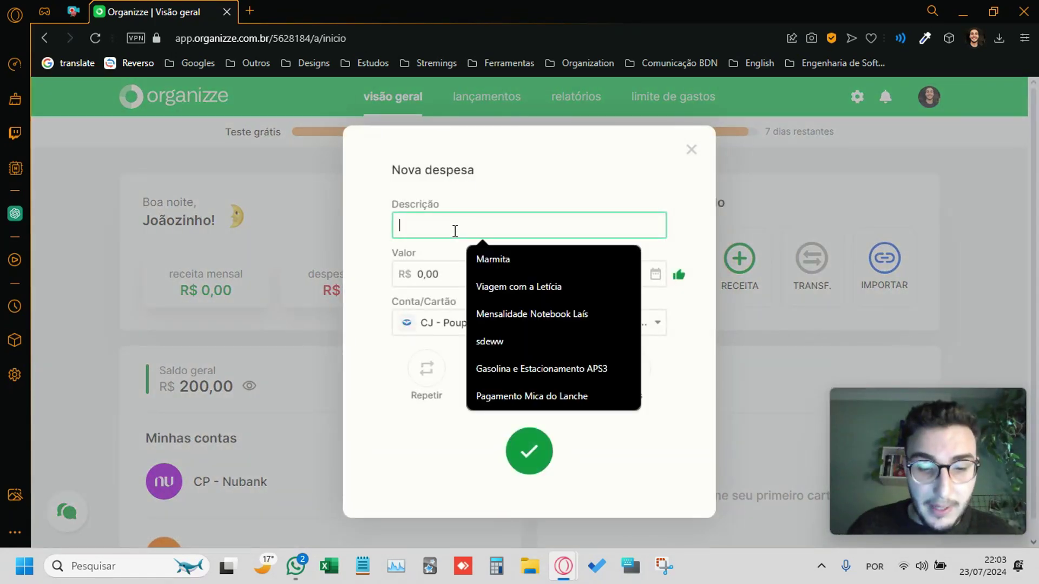
type("Pagar o Joao")
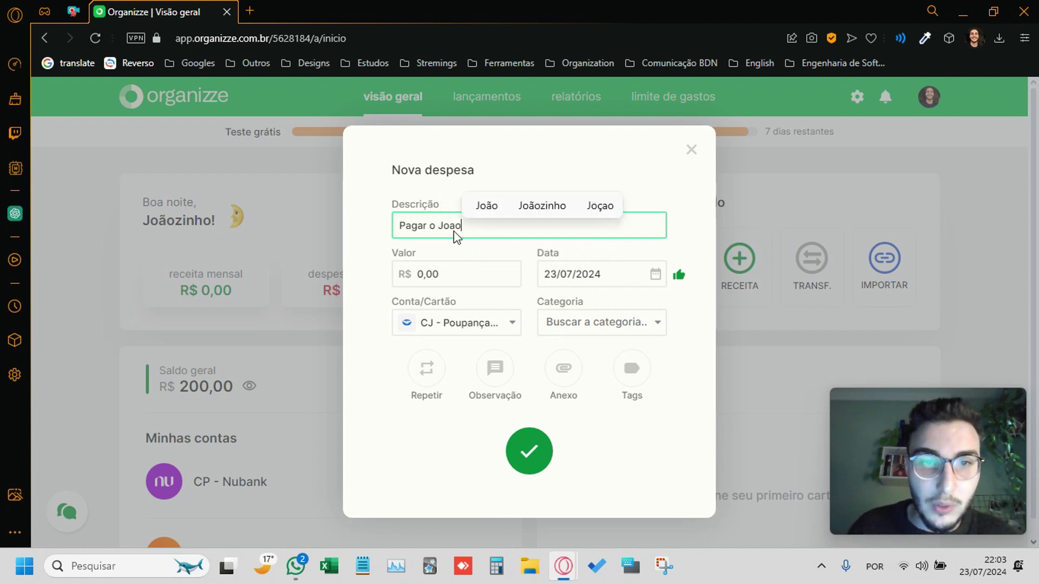
key("Up")
key("Return")
type("d")
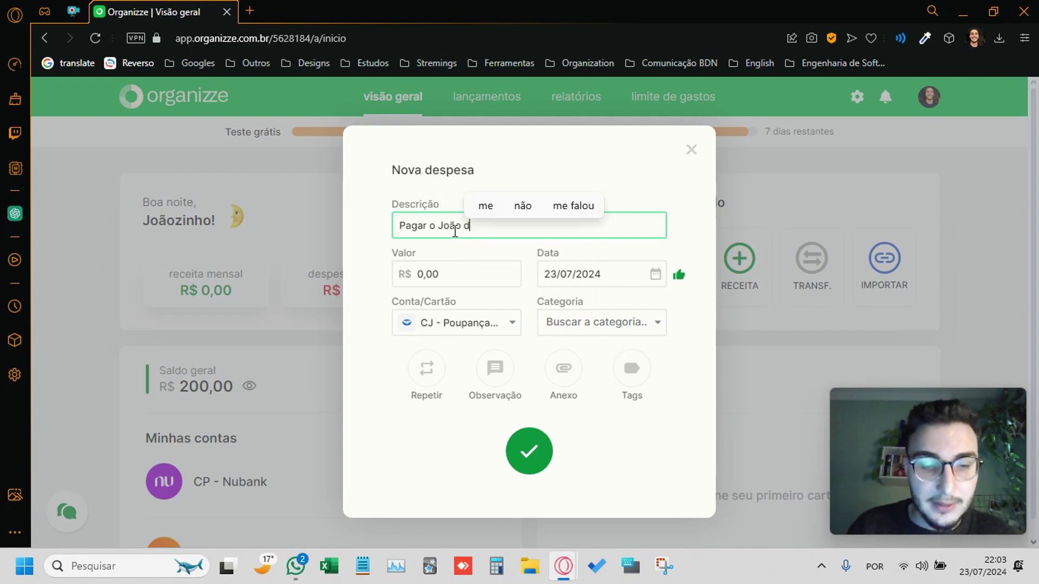
type("a calça")
key("Tab")
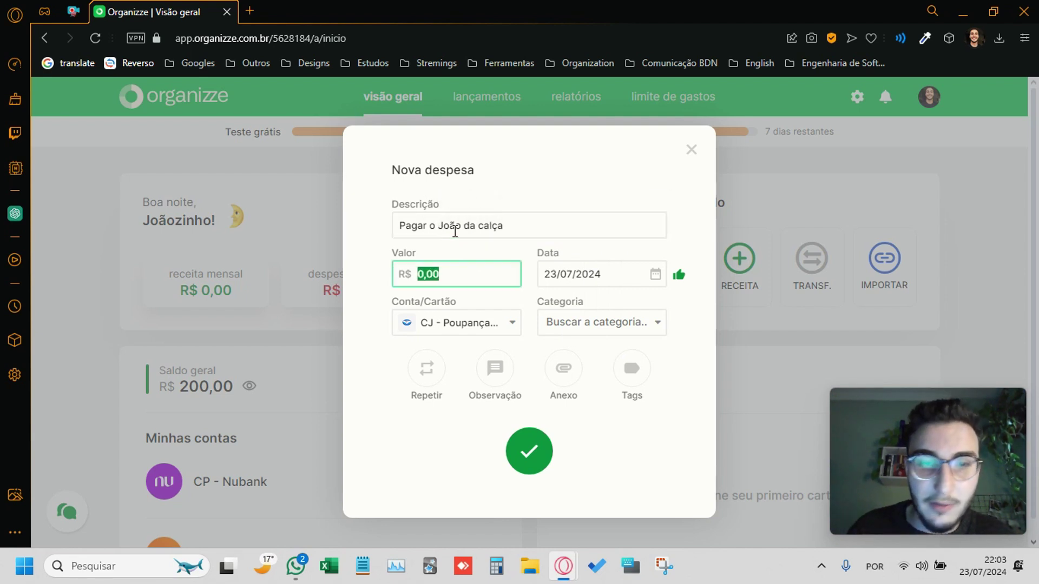
type("15000")
key("Tab")
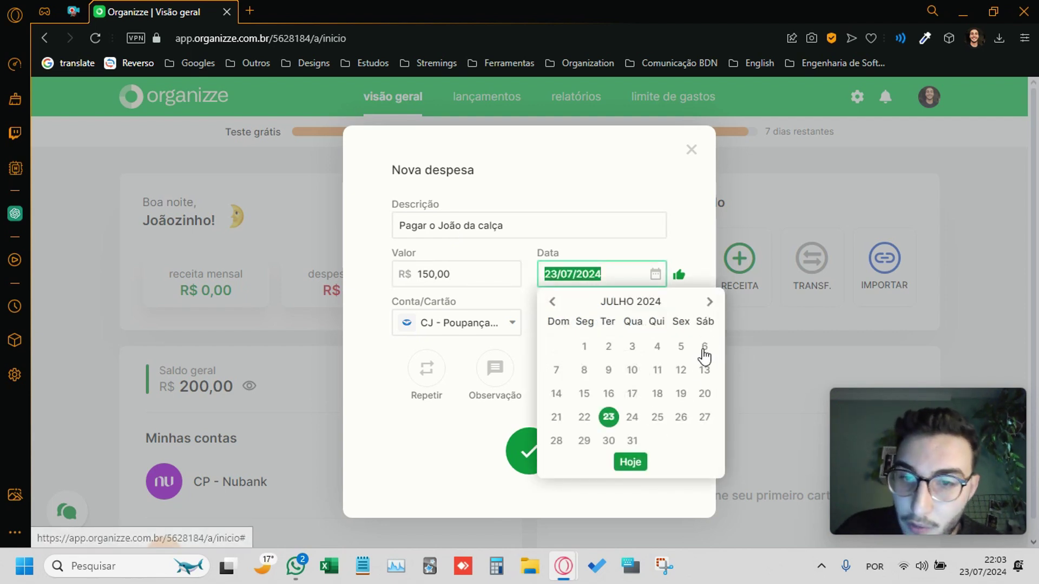
Step: Date the expense 29/08/2024, assign it to the CP - Nubank account and Roupas category, and close the form without saving
left_click(710, 304)
left_click(710, 303)
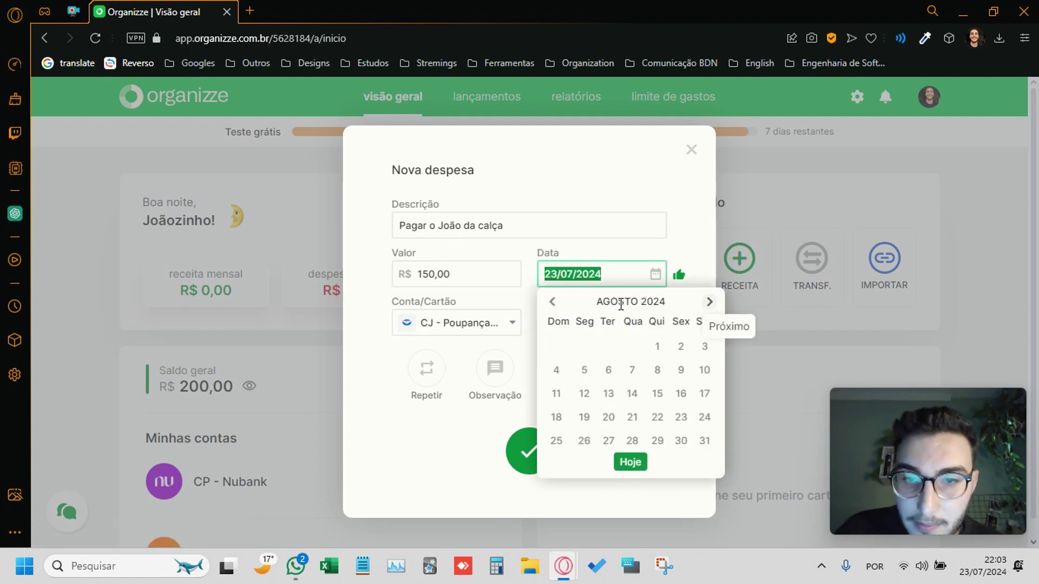
left_click(658, 441)
left_click(461, 325)
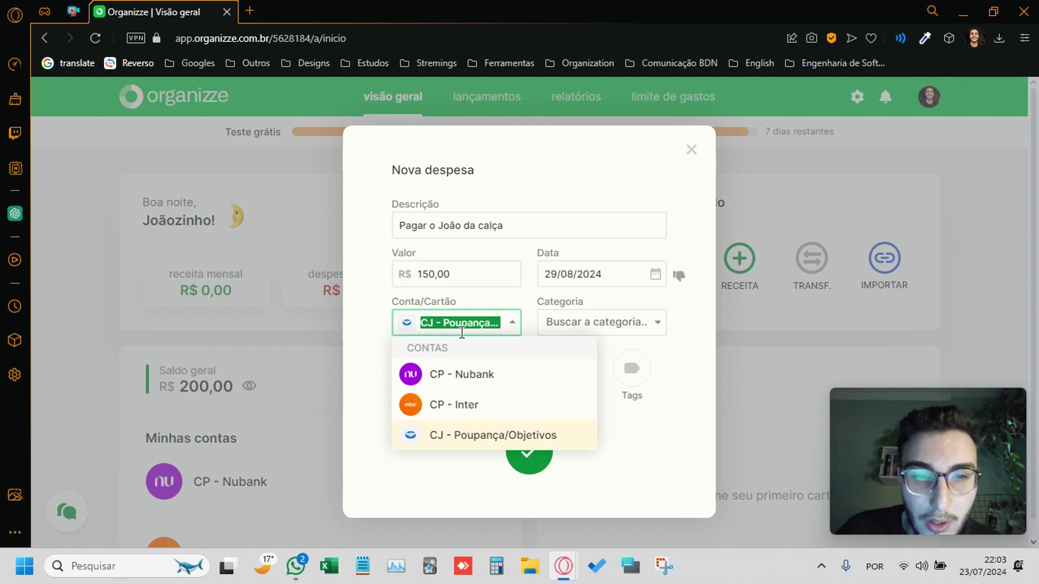
left_click(464, 388)
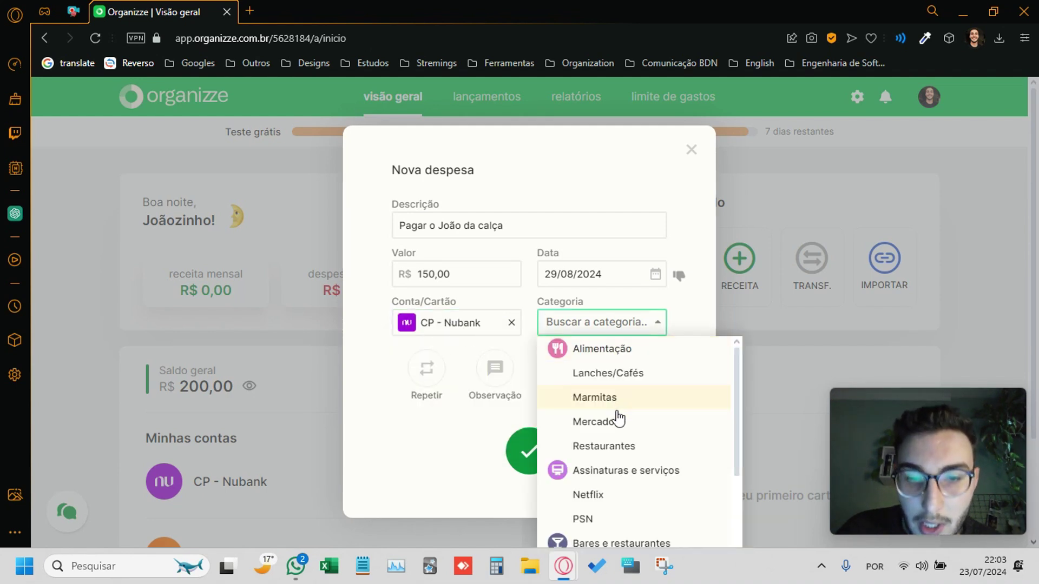
scroll(617, 417, "down", 10)
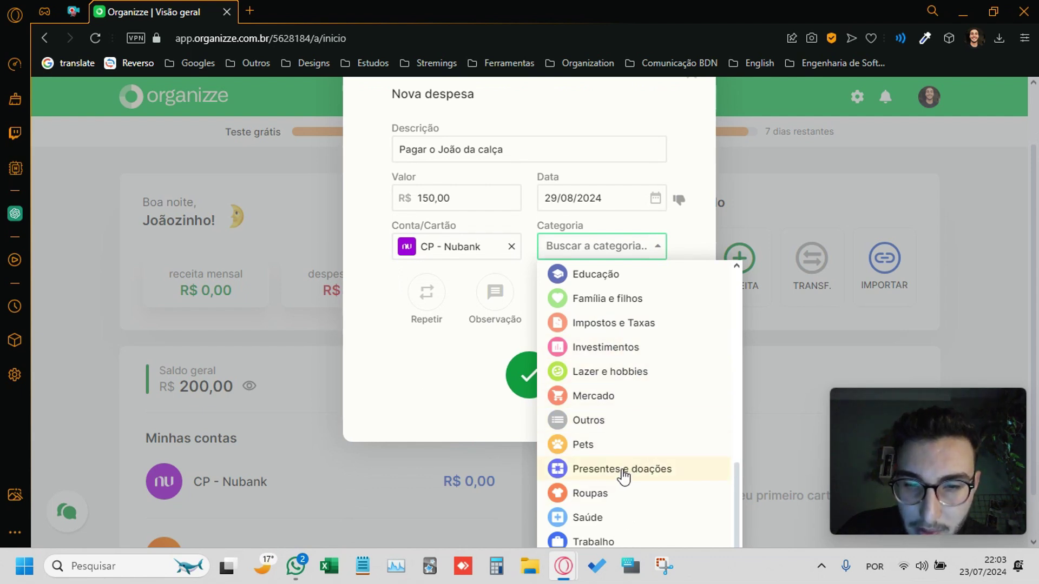
left_click(614, 494)
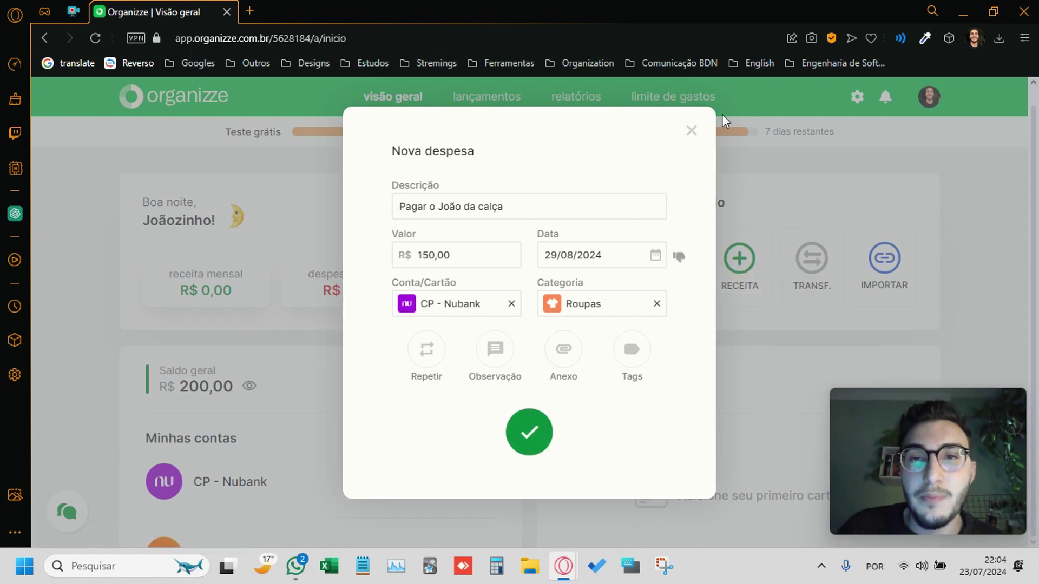
left_click(692, 130)
Step: Look over the Contas a pagar list on the overview once more
scroll(430, 297, "down", 4)
scroll(446, 309, "down", 5)
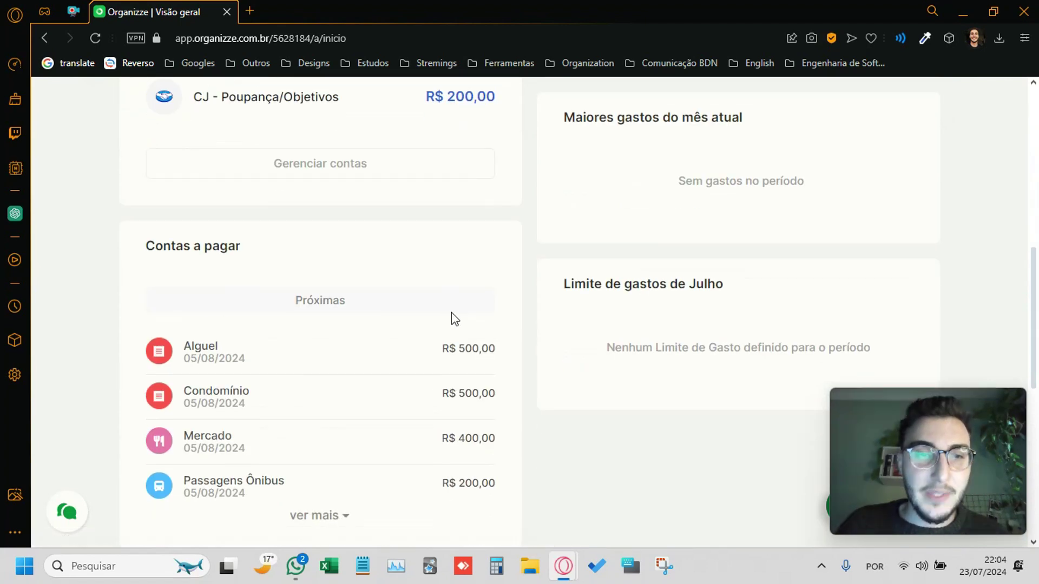
scroll(451, 318, "up", 10)
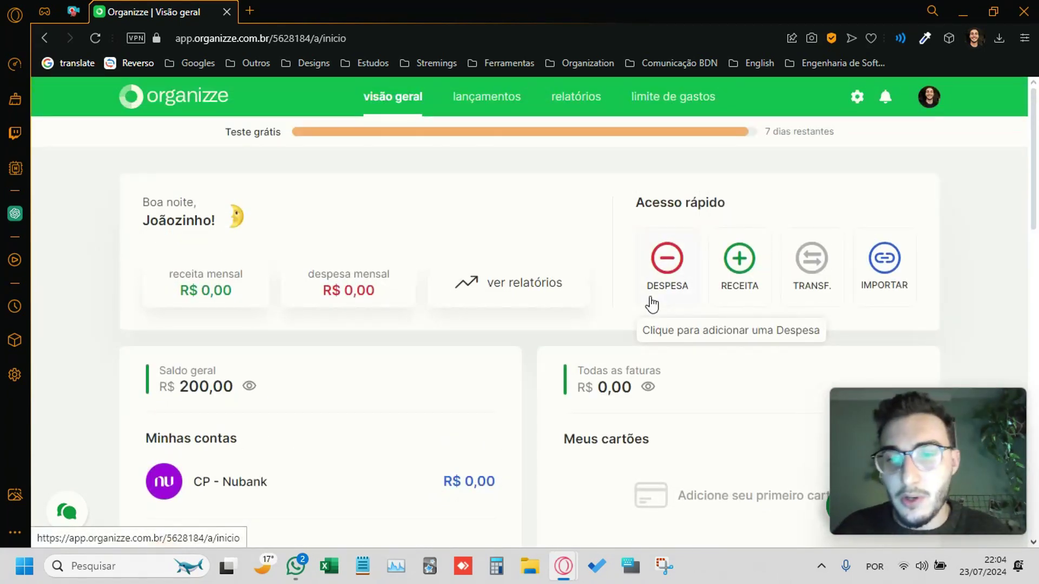